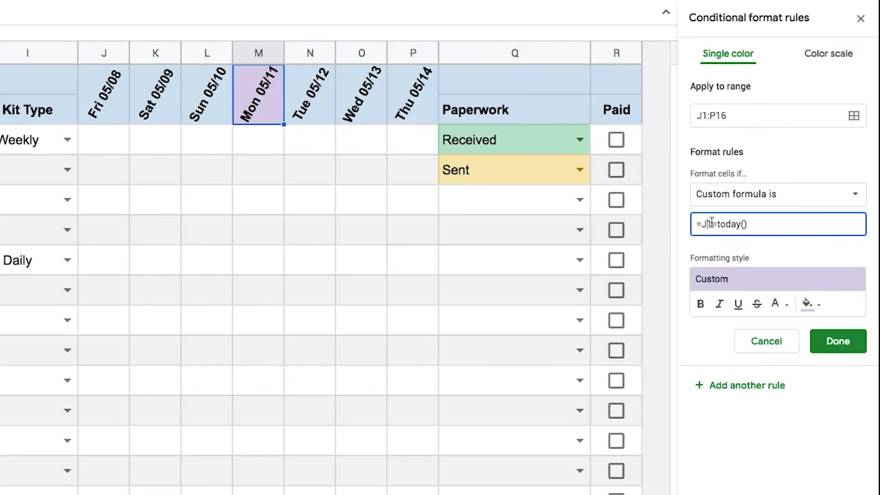
# Lock the row reference in the conditional formatting formula so it reads =J$1=today().
pyautogui.write('$')
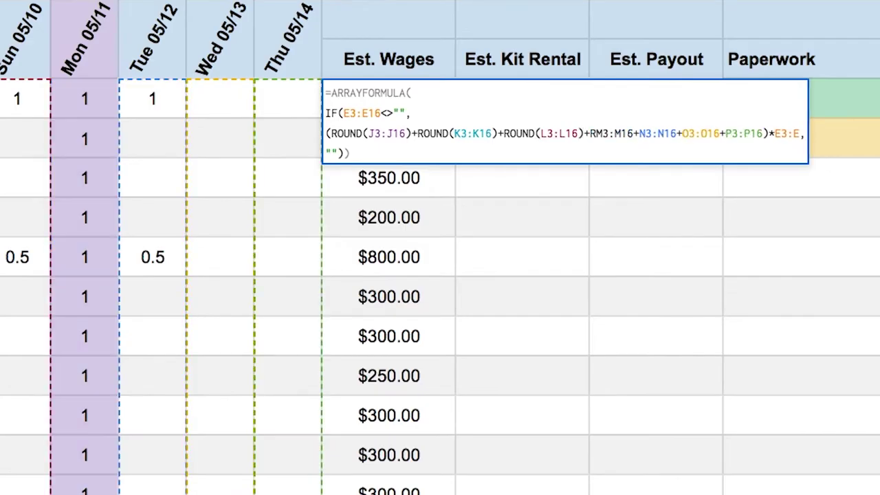
# Wrap the M3:M16 term of the Est. Wages array formula in its own ROUND function.
pyautogui.write('OUND(J3:J16)+ROUND(K3:K16)+ROUND(L3:L16)+ROUND(M3:M16+N3:N16+O3:O16+P3:P16)*E3:E,')
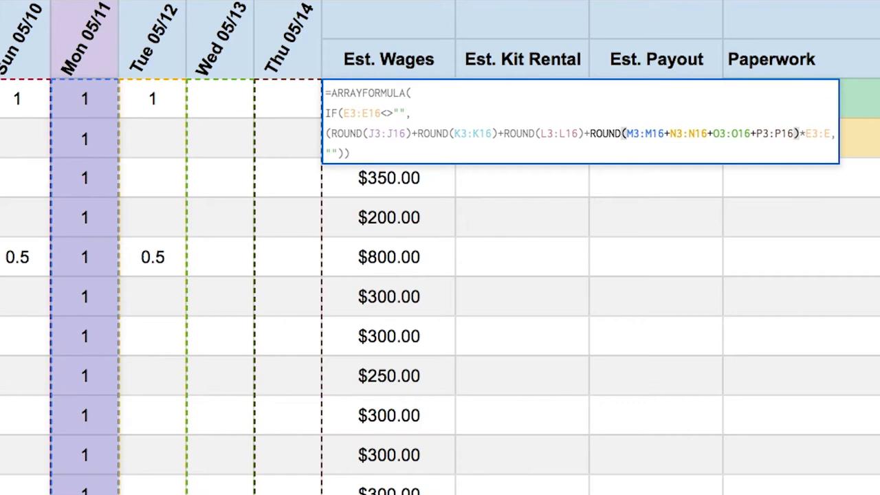
pyautogui.write(')')
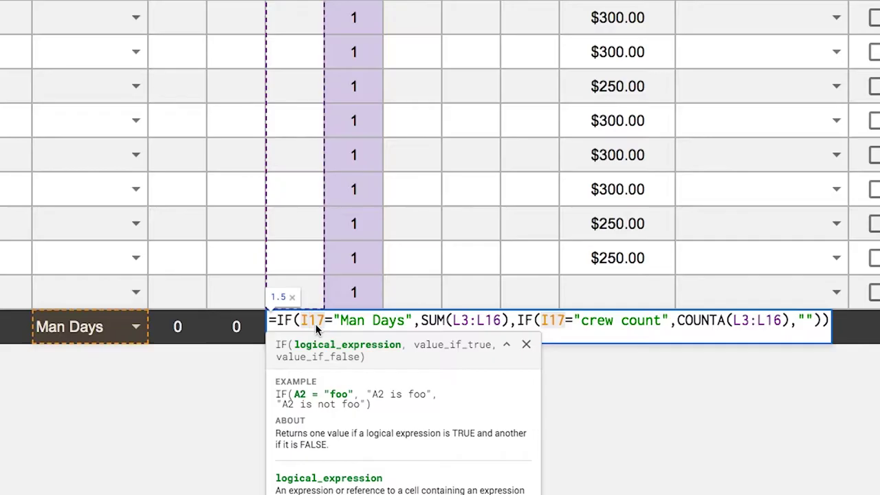
# Make both I17 references in the bottom row's Man Days and crew count IF formula absolute as $I$17.
pyautogui.click(309, 323)
pyautogui.press('F4')
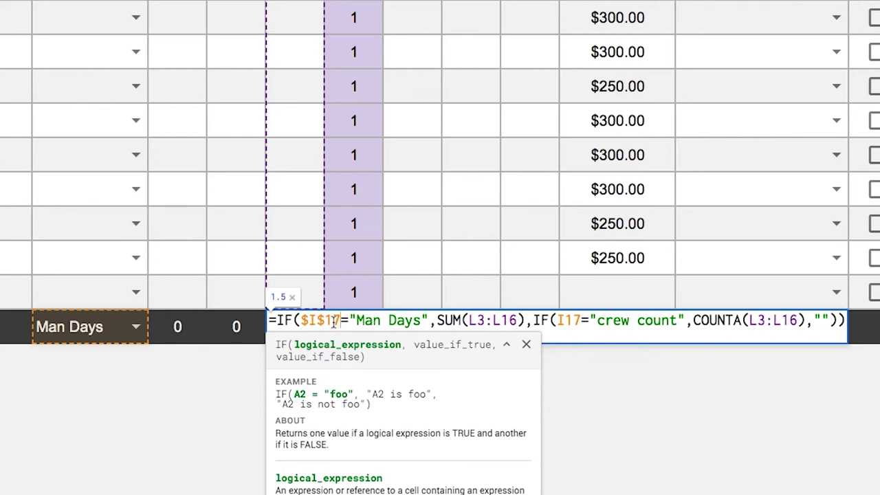
pyautogui.click(567, 321)
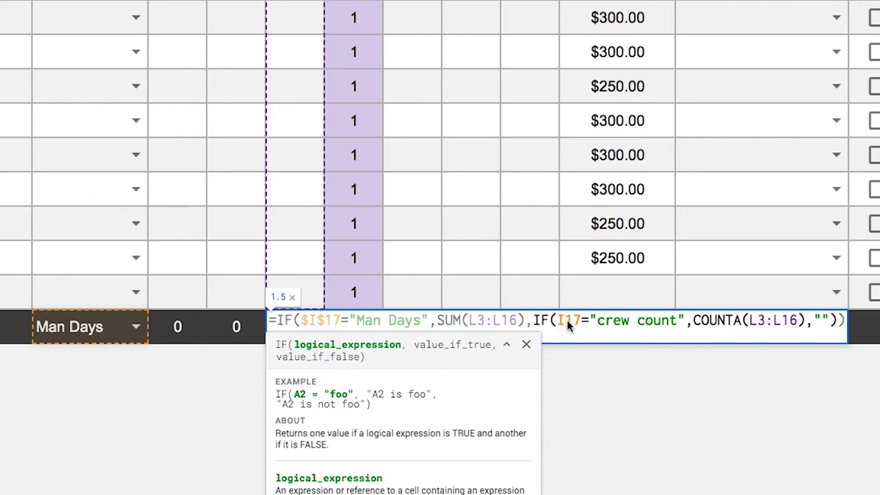
pyautogui.press('F4')
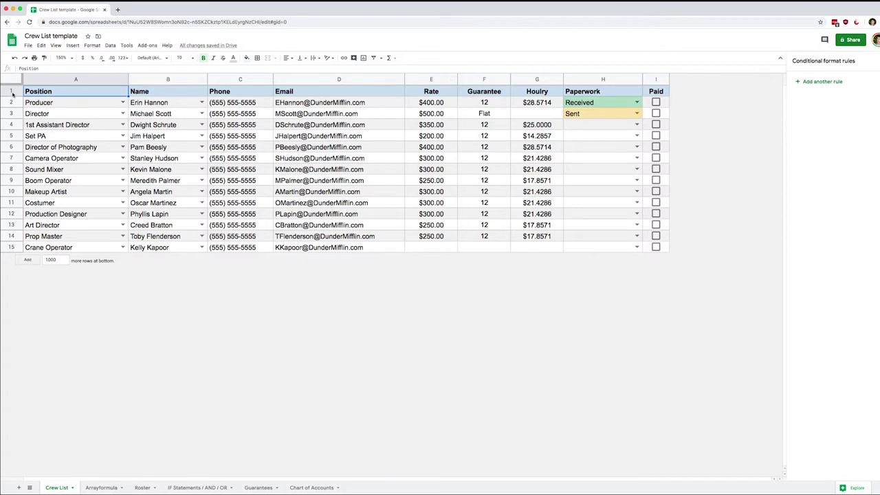
# Resize rows 1–15 to 30 pixels, overriding the edit warning for 5 minutes, and align their contents vertically to the middle.
pyautogui.moveTo(12, 91); pyautogui.dragTo(6, 257)
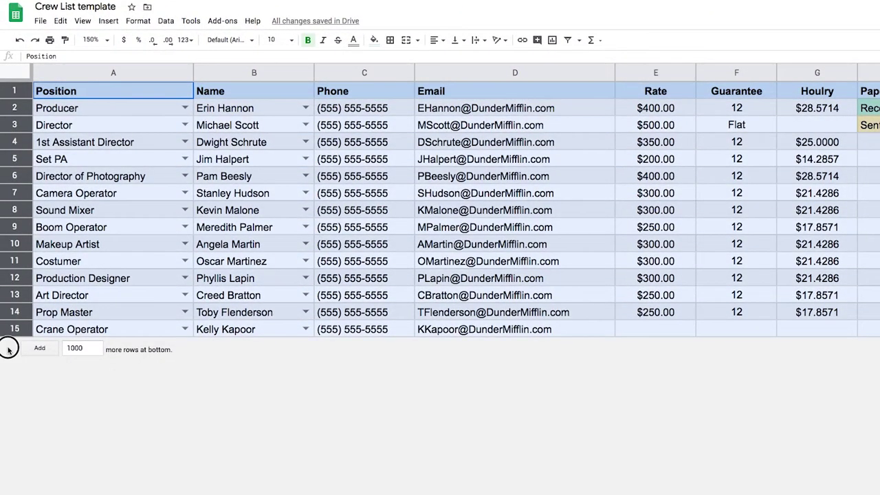
pyautogui.rightClick(20, 224)
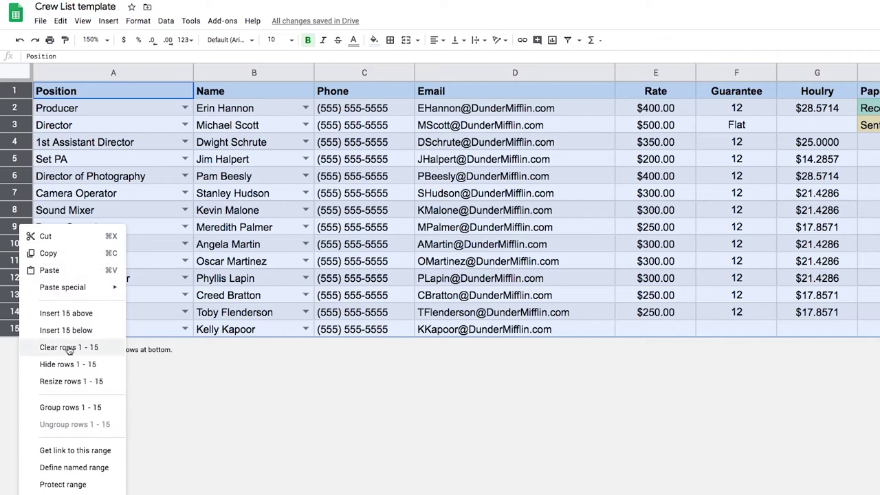
pyautogui.click(71, 382)
pyautogui.click(653, 346)
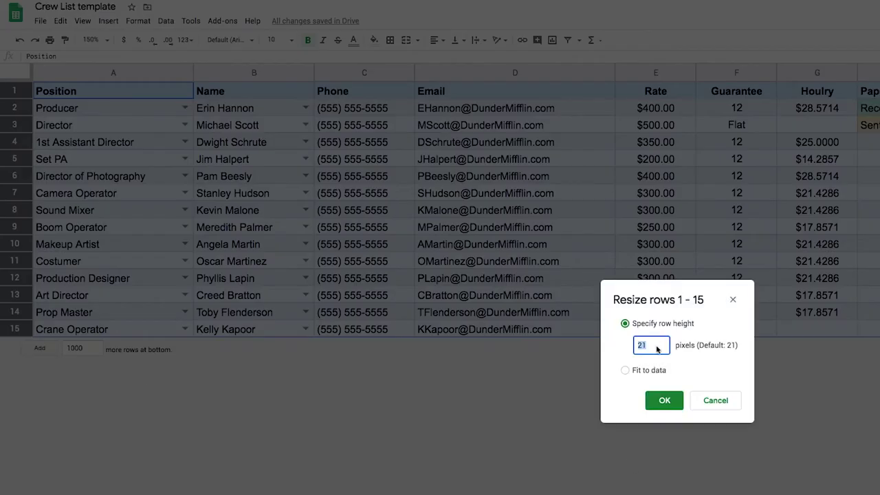
pyautogui.write('30')
pyautogui.click(664, 400)
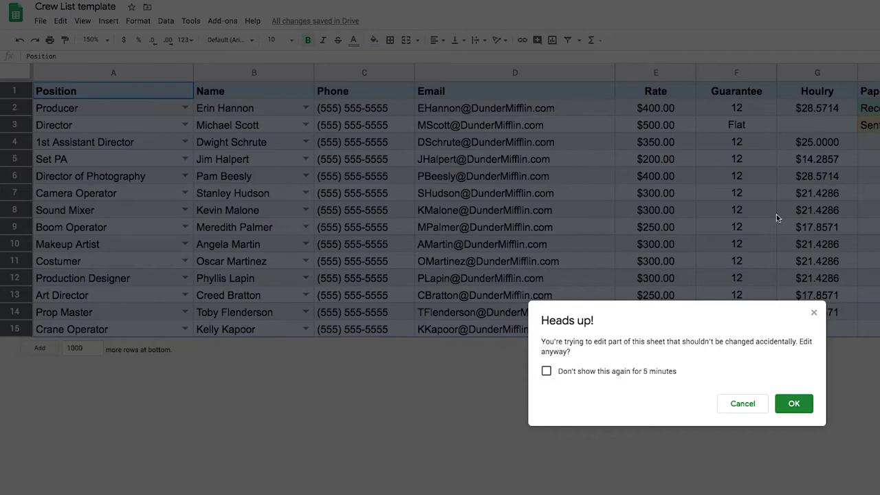
pyautogui.click(546, 372)
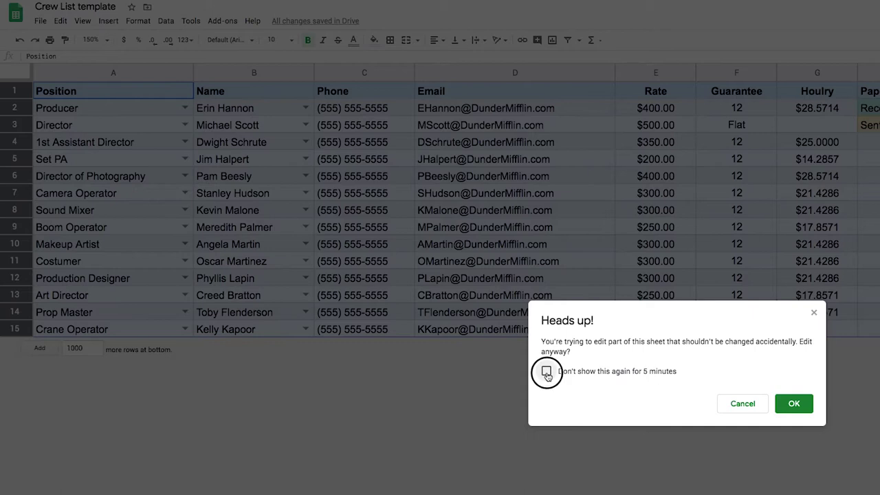
pyautogui.click(795, 404)
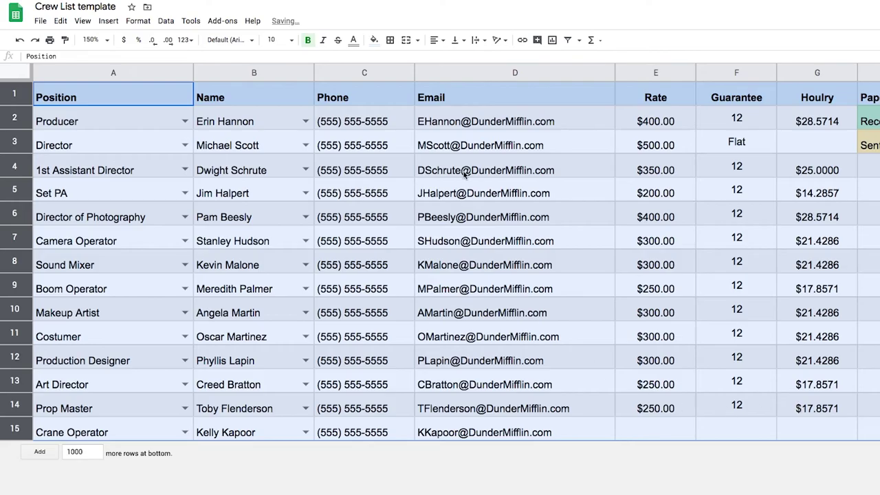
pyautogui.click(459, 40)
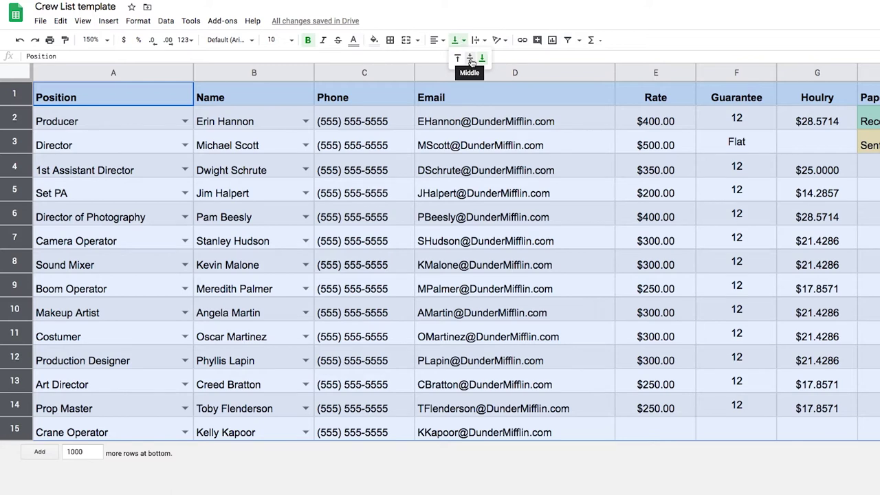
pyautogui.click(469, 59)
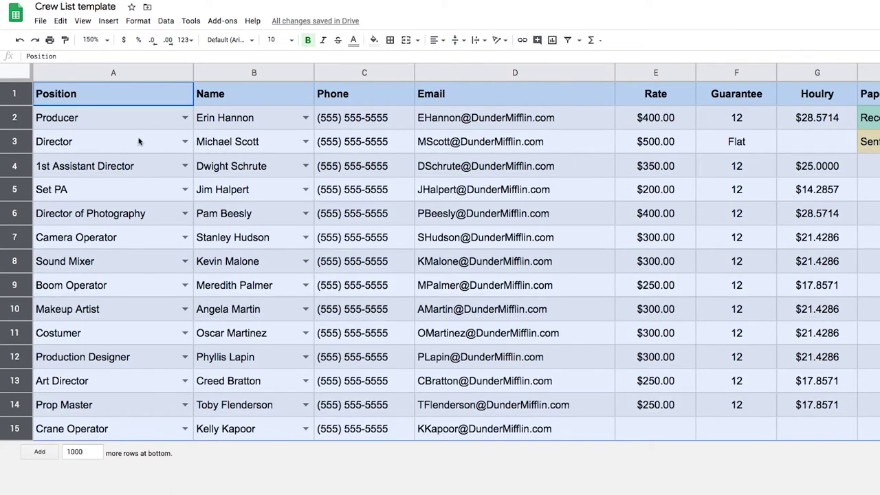
# Freeze the sheet's columns up to the Name column (B).
pyautogui.click(255, 73)
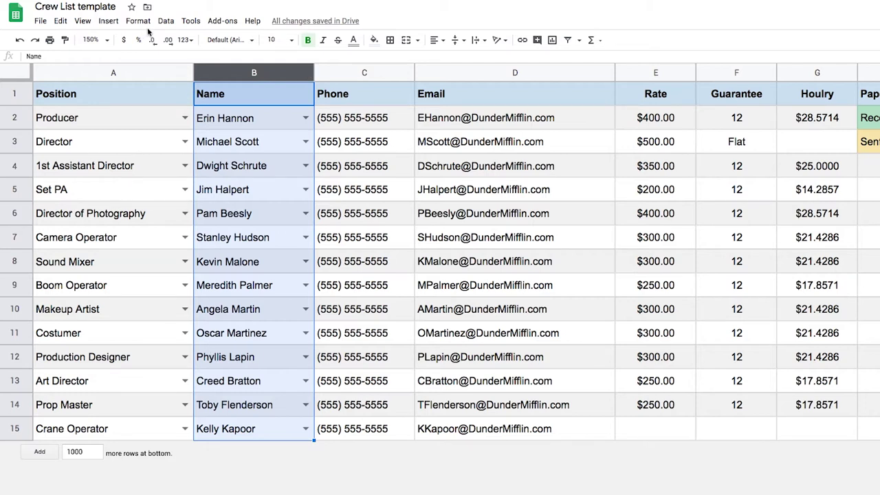
pyautogui.click(82, 21)
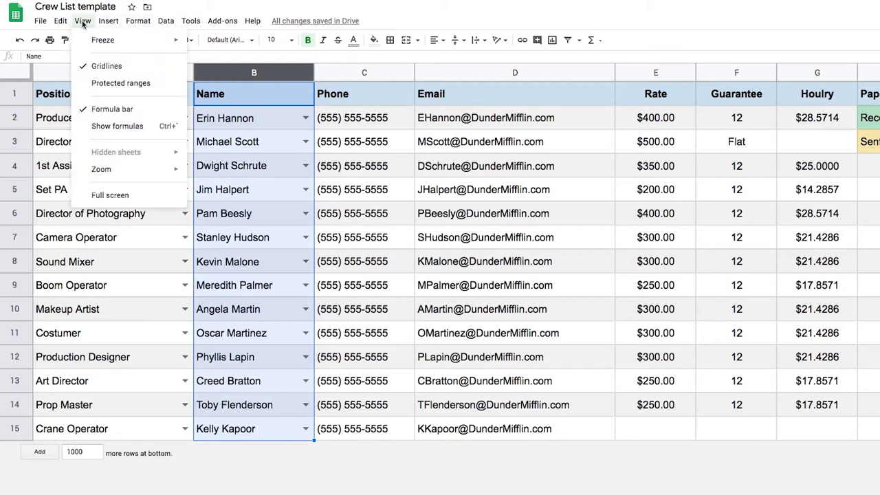
pyautogui.moveTo(93, 46)
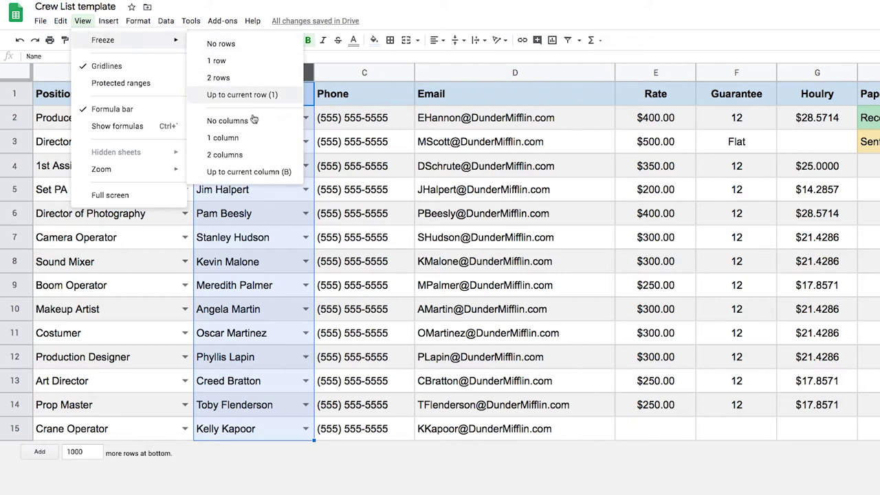
pyautogui.click(275, 179)
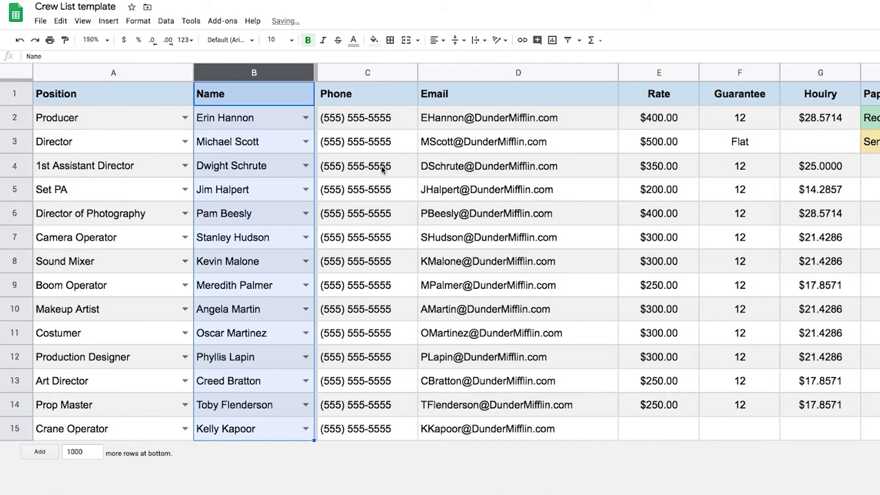
# Insert two blank columns between the hourly rate column (G) and the Paperwork column.
pyautogui.click(793, 129)
pyautogui.click(806, 73)
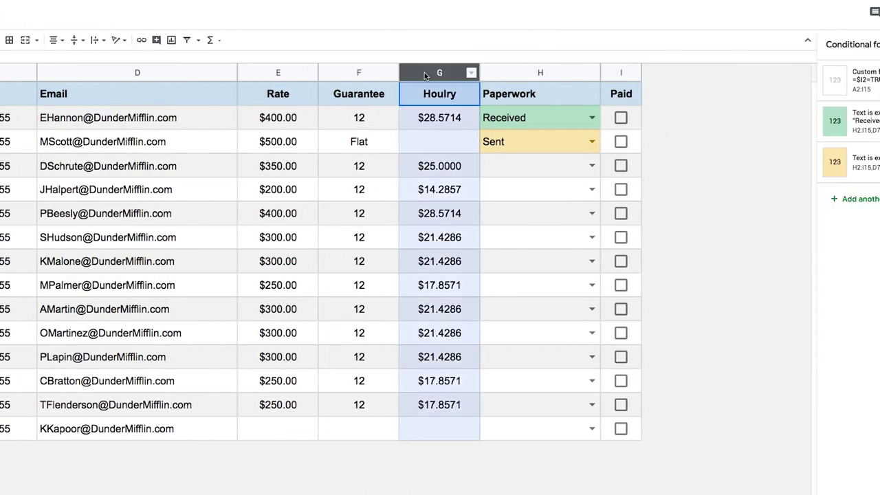
pyautogui.rightClick(426, 76)
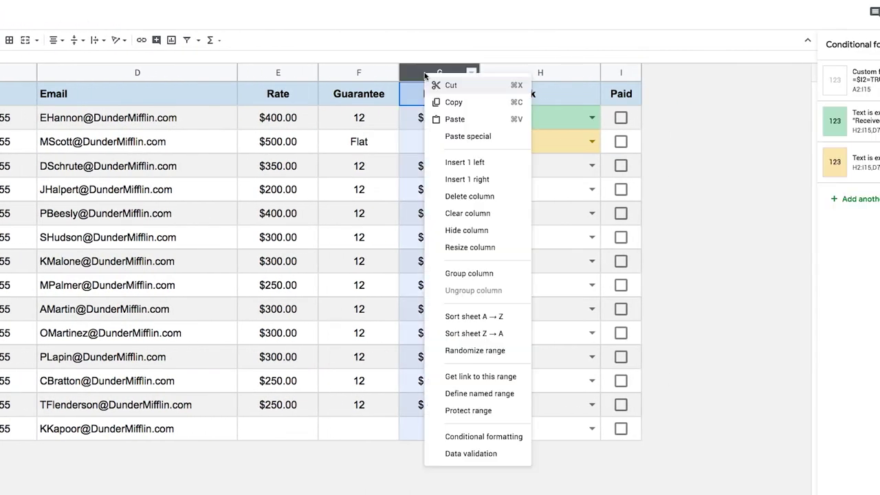
pyautogui.click(459, 179)
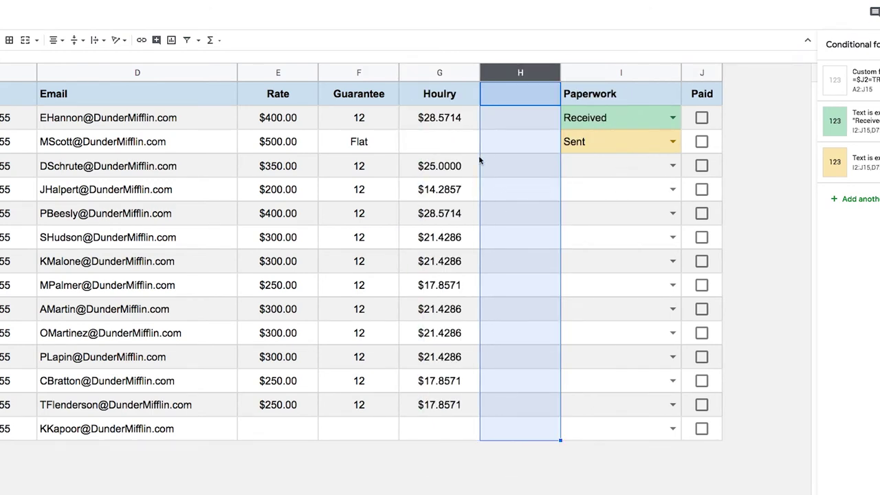
pyautogui.rightClick(498, 72)
pyautogui.click(527, 172)
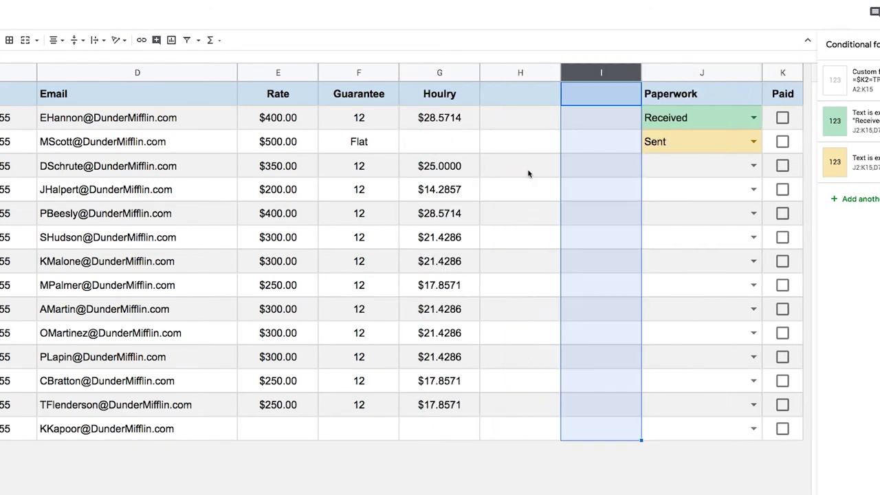
# Enter the headers Kit Rental in H1 and Kit Type in I1.
pyautogui.click(527, 96)
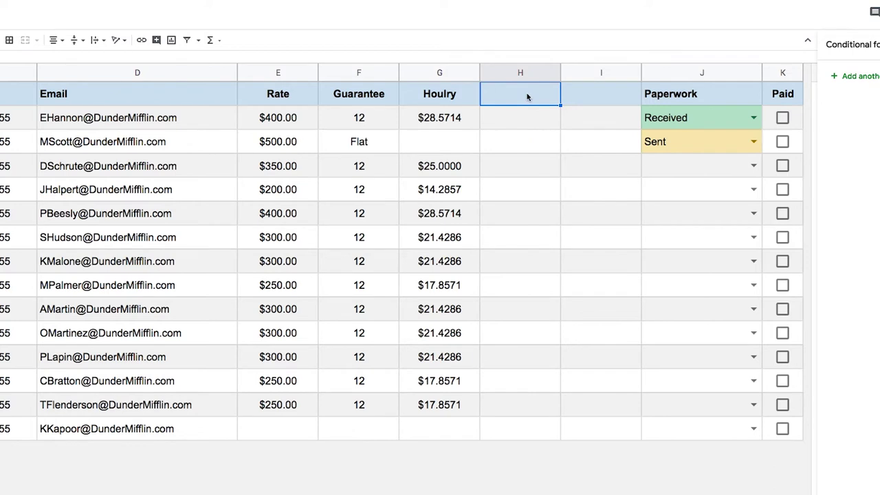
pyautogui.write('Kit R')
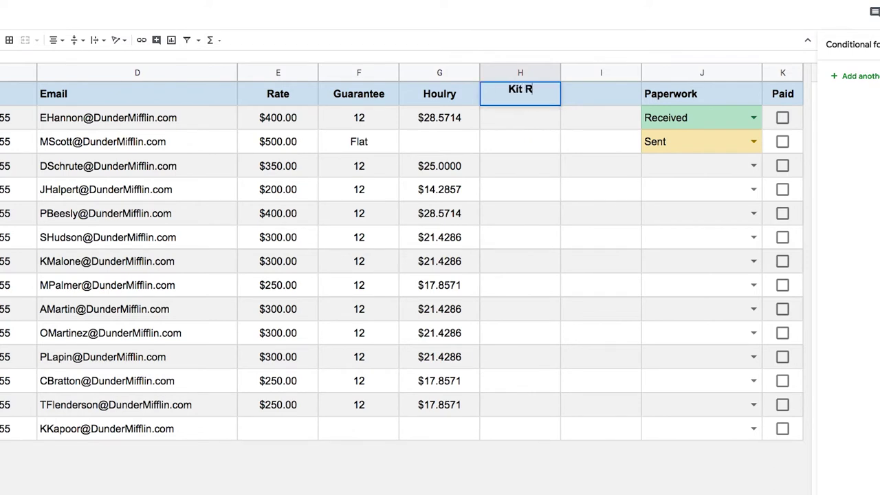
pyautogui.write('ental')
pyautogui.press('Tab')
pyautogui.write('Kit Typ')
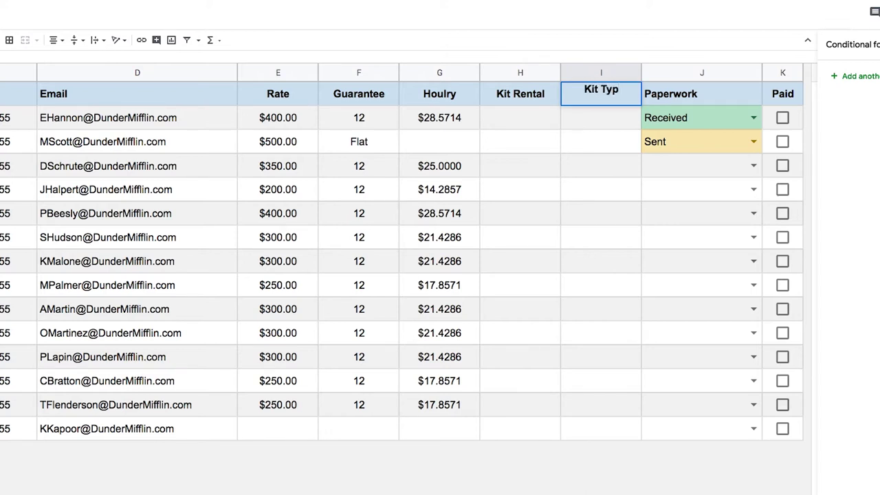
pyautogui.write('e')
pyautogui.press('Return')
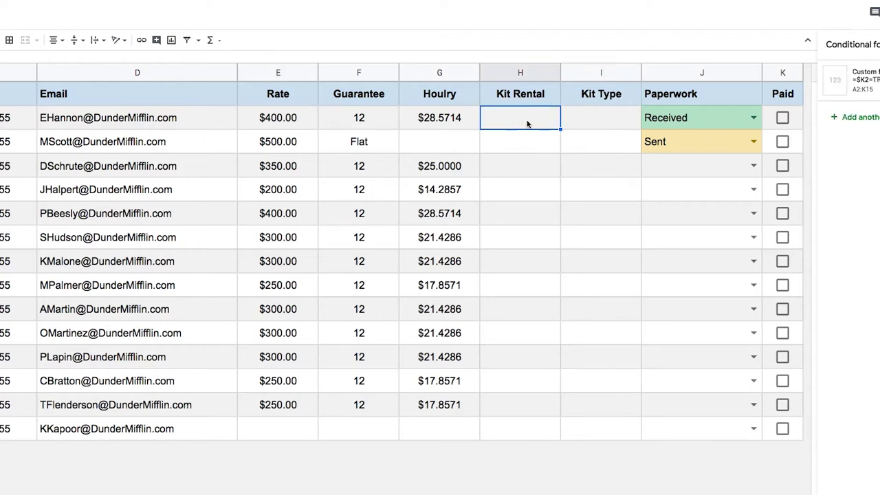
# Enter 50 as the Producer's kit rental in H2 and format H2:H15 as currency with two decimals.
pyautogui.write('50')
pyautogui.press('Return')
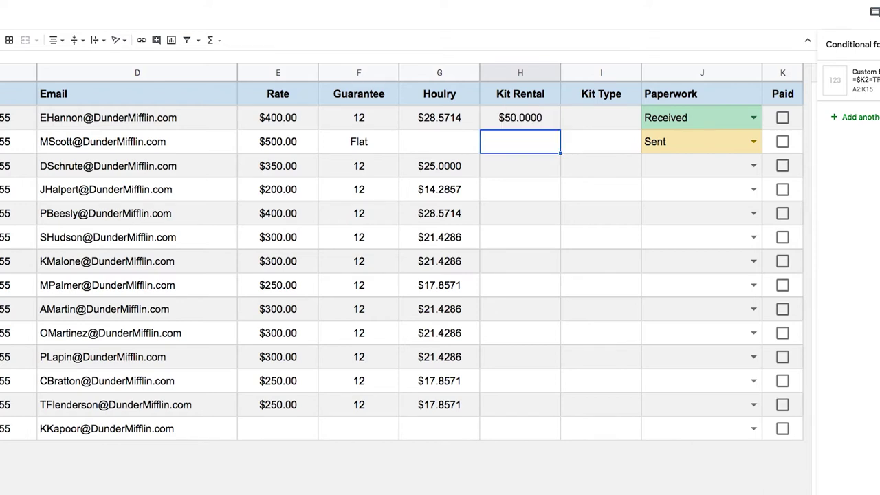
pyautogui.moveTo(540, 119); pyautogui.dragTo(550, 446)
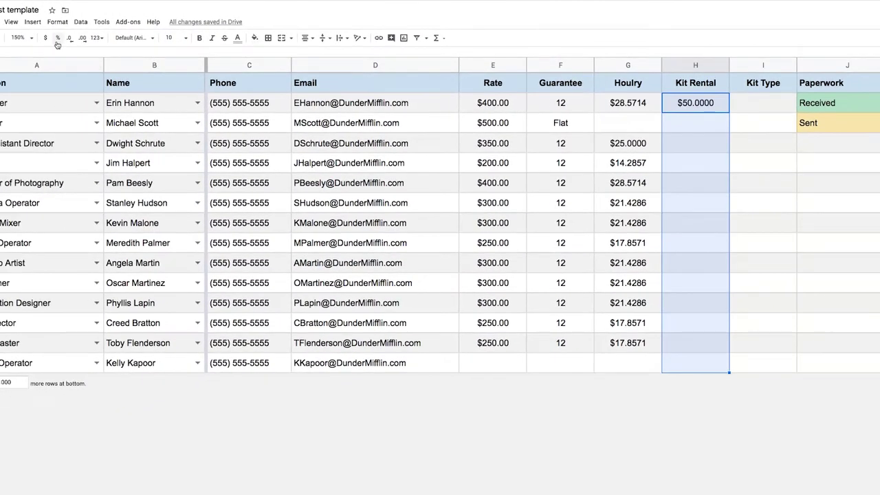
pyautogui.click(45, 39)
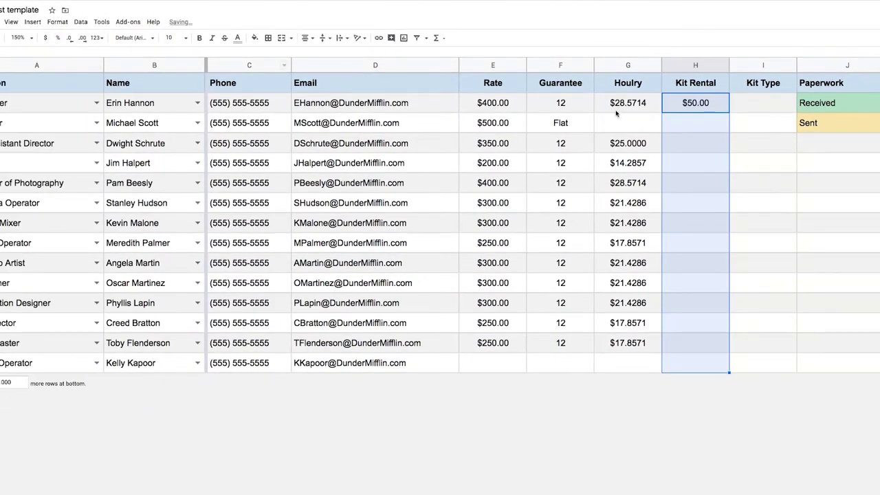
pyautogui.doubleClick(72, 38)
pyautogui.click(45, 38)
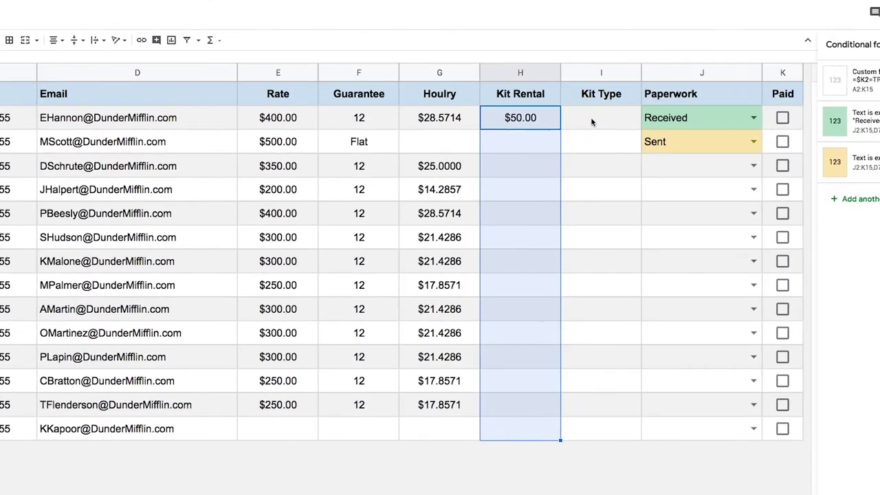
# Add data validation to I2:I15 under Kit Type, using a list of items with the options Daily and Weekly.
pyautogui.click(756, 105)
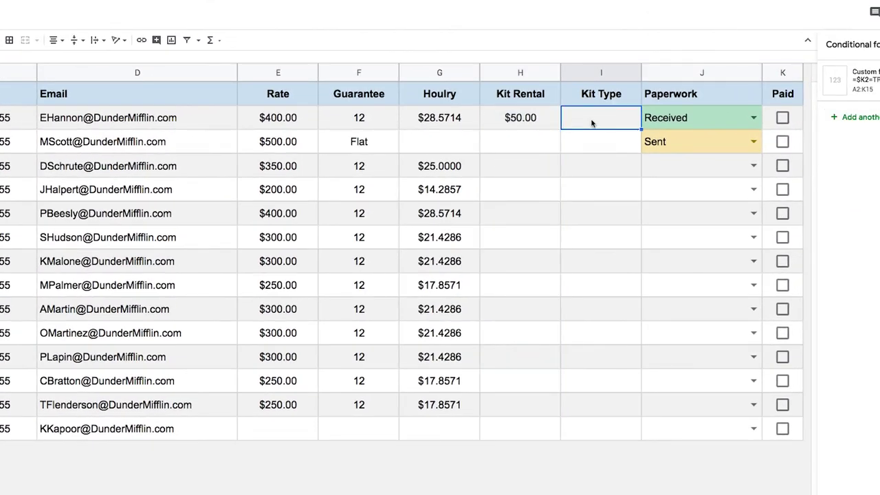
pyautogui.keyDown('shift'); pyautogui.click(616, 431); pyautogui.keyUp('shift')
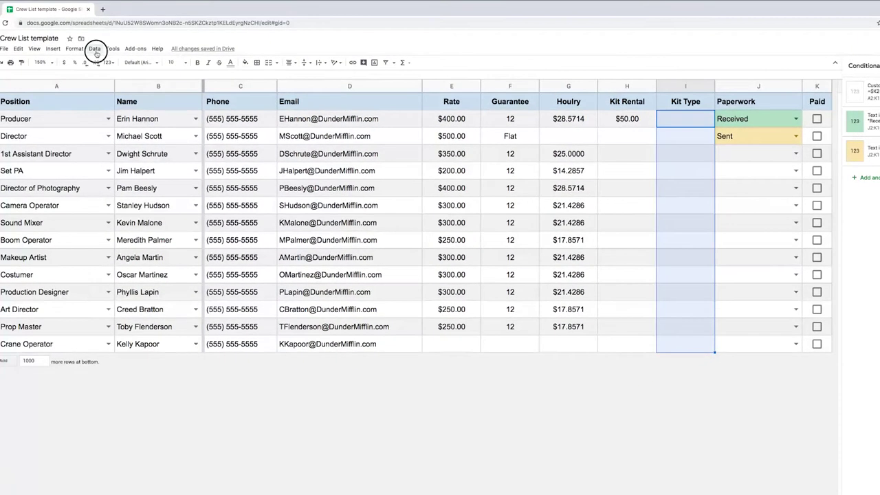
pyautogui.click(94, 48)
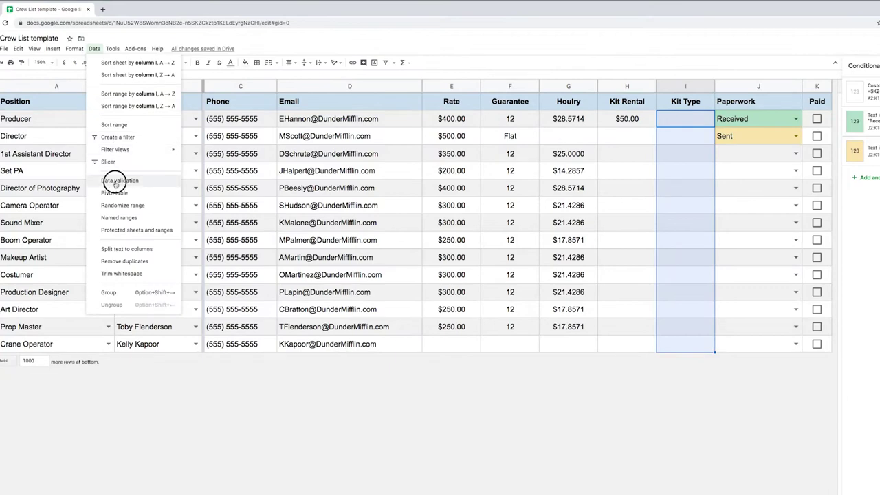
pyautogui.click(128, 182)
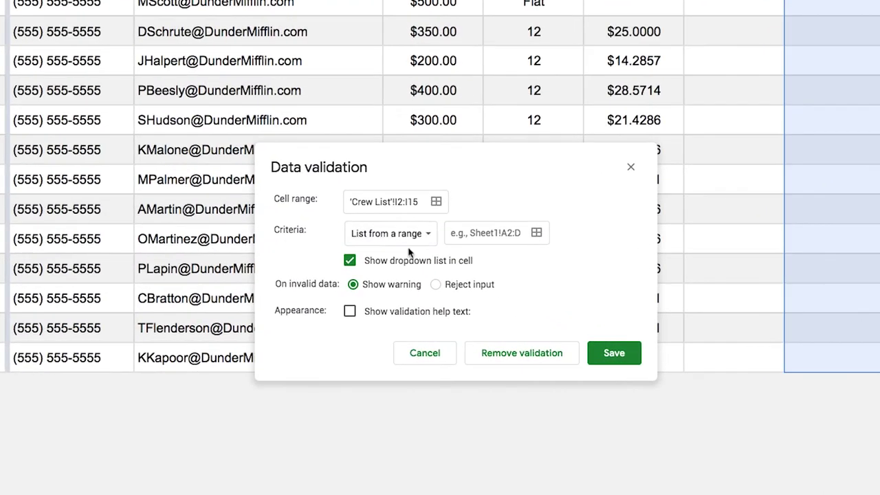
pyautogui.click(430, 271)
pyautogui.click(395, 255)
pyautogui.click(489, 234)
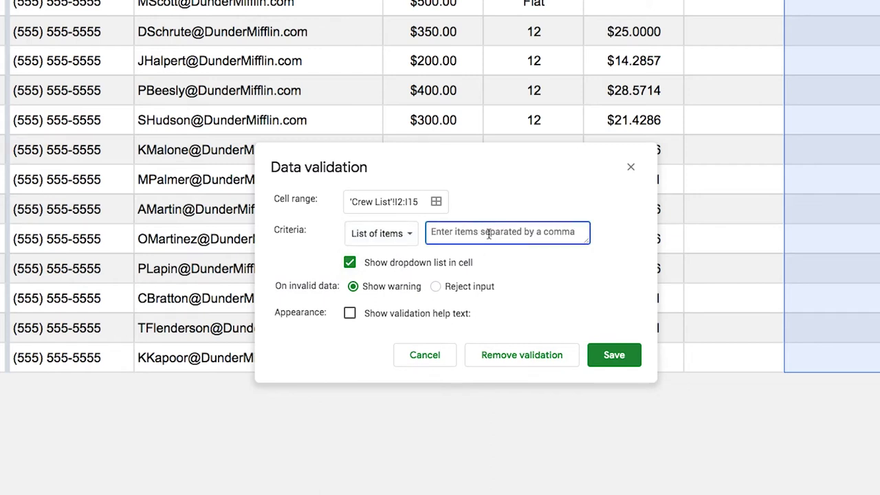
pyautogui.write('Daily')
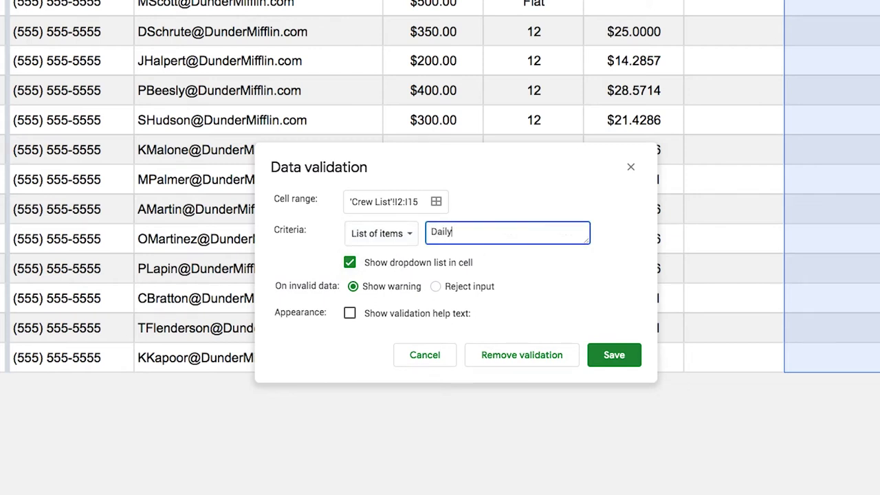
pyautogui.write(', Wee')
pyautogui.click(630, 361)
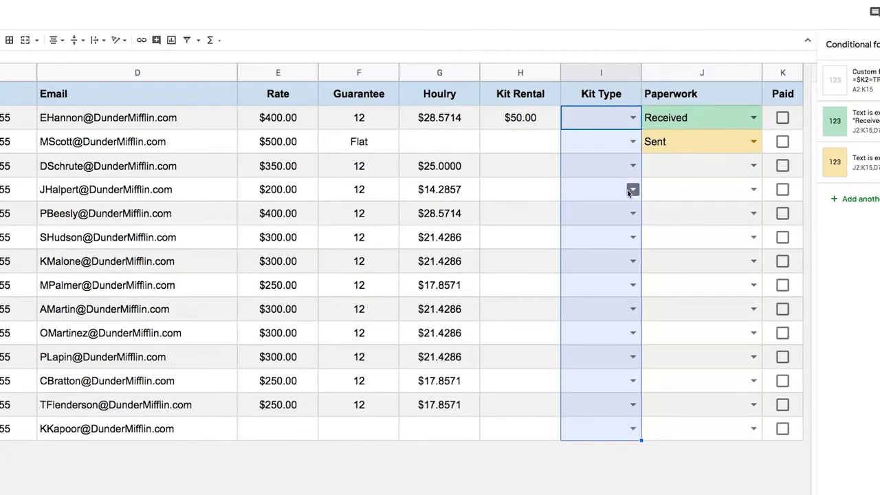
# Set the Producer's kit type in I2 to Weekly.
pyautogui.click(721, 142)
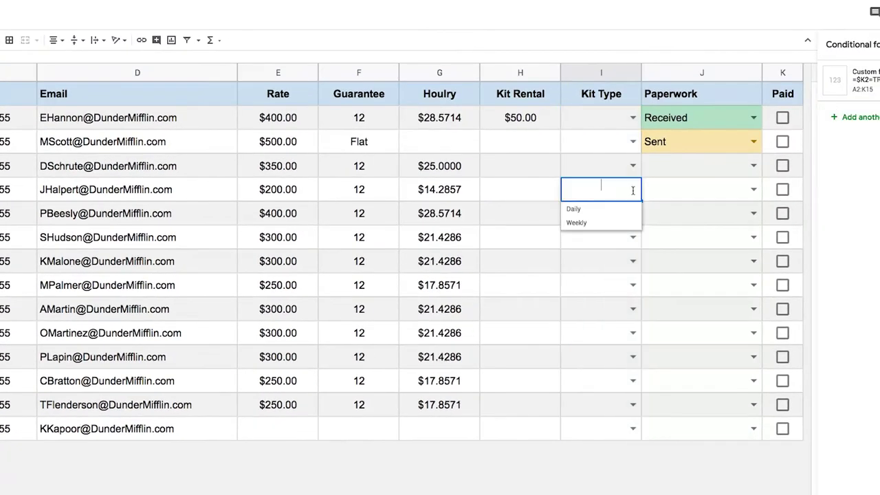
pyautogui.click(633, 118)
pyautogui.click(596, 150)
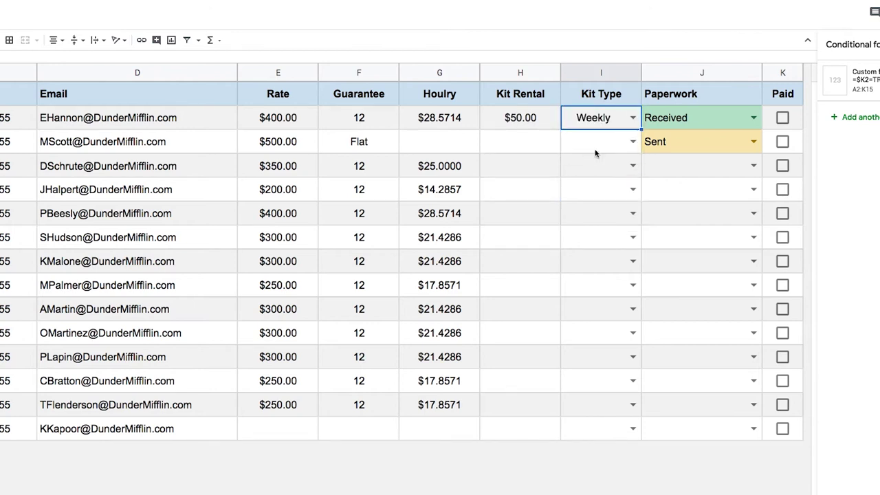
# Enter 50 as the Director of Photography's kit rental in H6 and set the kit type in I6 to Daily.
pyautogui.click(506, 224)
pyautogui.write('5')
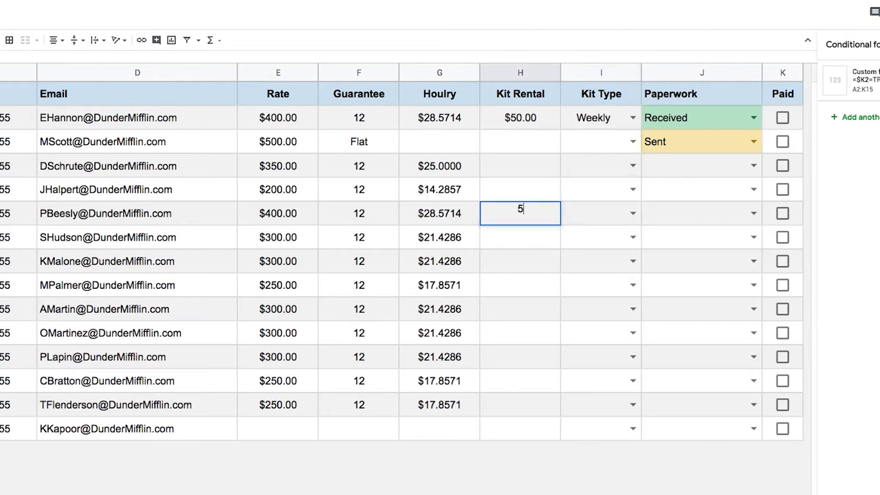
pyautogui.write('0')
pyautogui.press('Tab')
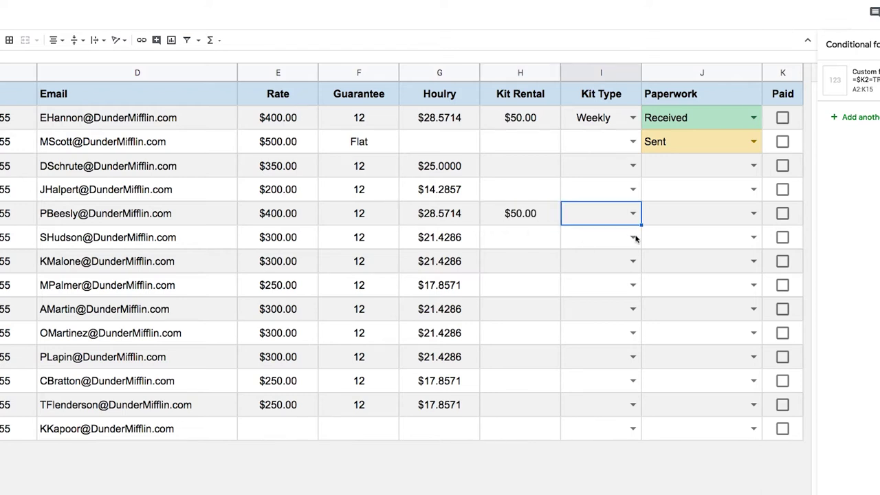
pyautogui.click(633, 213)
pyautogui.click(605, 233)
# Insert a blank column J between Kit Type and Paperwork and remove the data validation from J2:J15.
pyautogui.rightClick(592, 76)
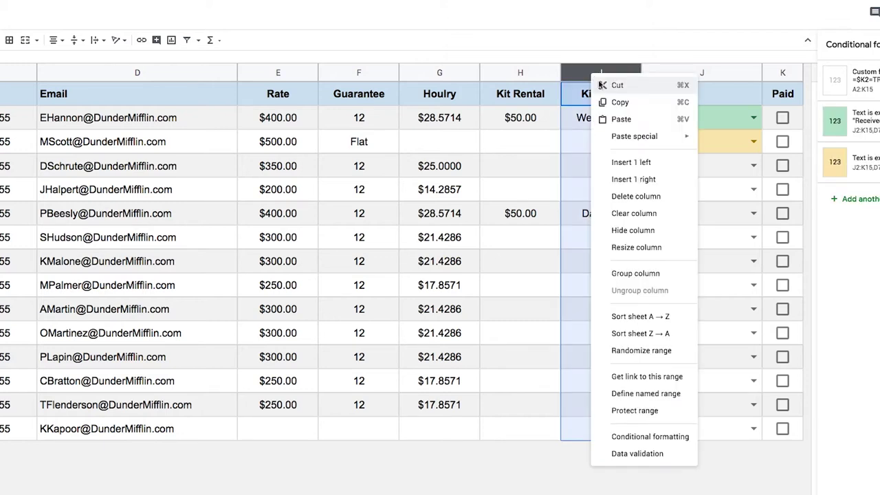
pyautogui.click(630, 179)
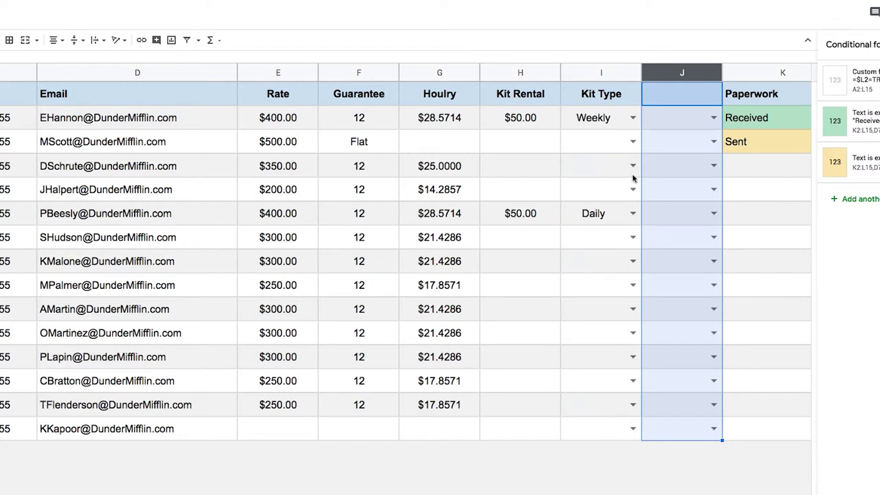
pyautogui.hscroll(3, 633, 178)
pyautogui.click(593, 118)
pyautogui.moveTo(584, 488); pyautogui.dragTo(586, 494)
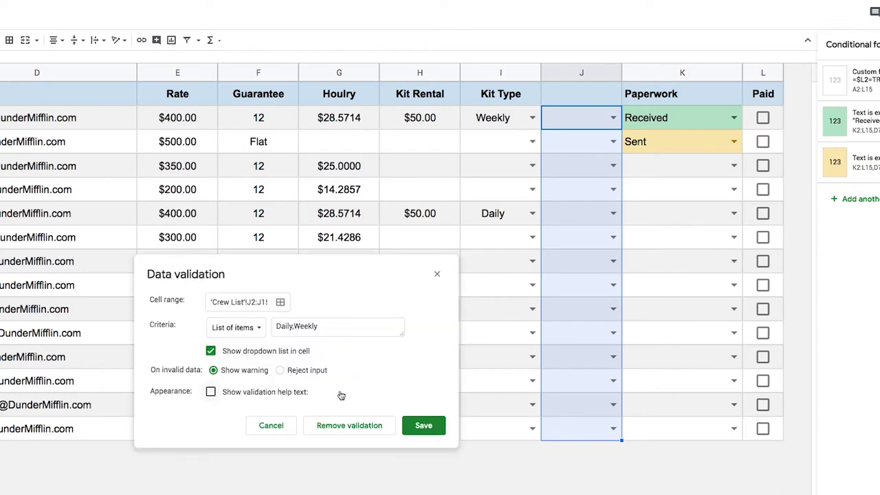
pyautogui.click(359, 429)
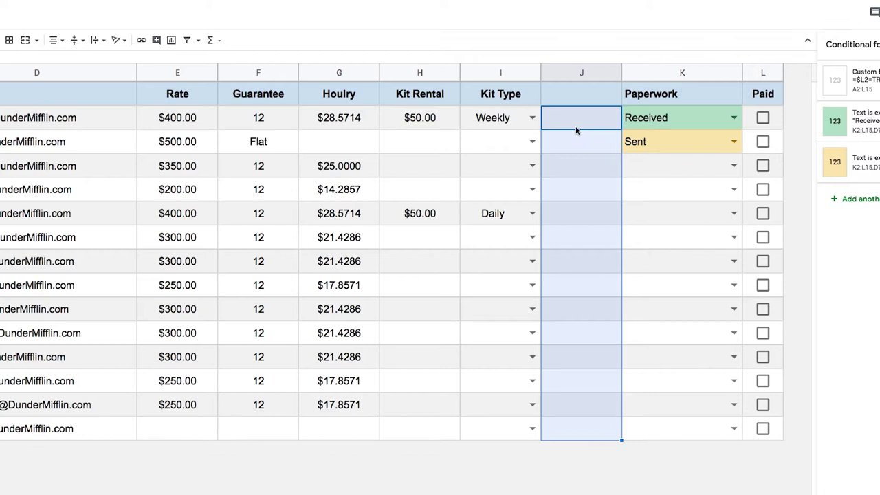
# Insert another blank column directly after the empty column J.
pyautogui.click(571, 96)
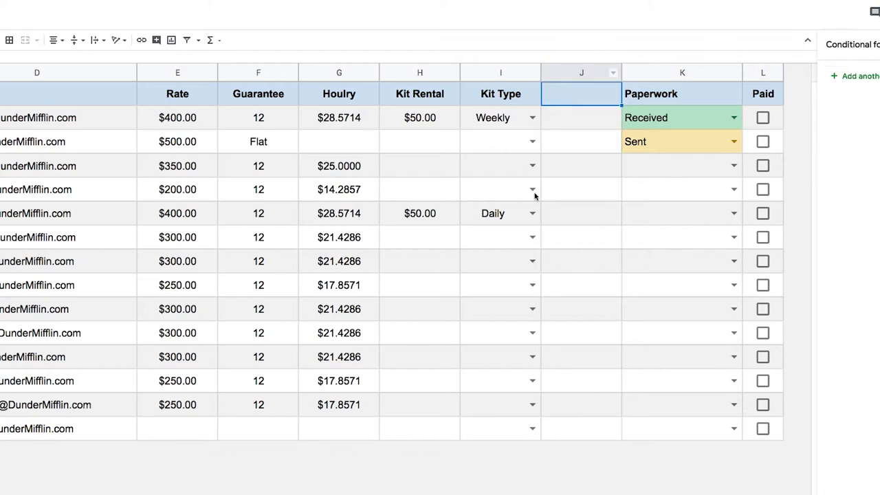
pyautogui.click(577, 73)
pyautogui.rightClick(579, 74)
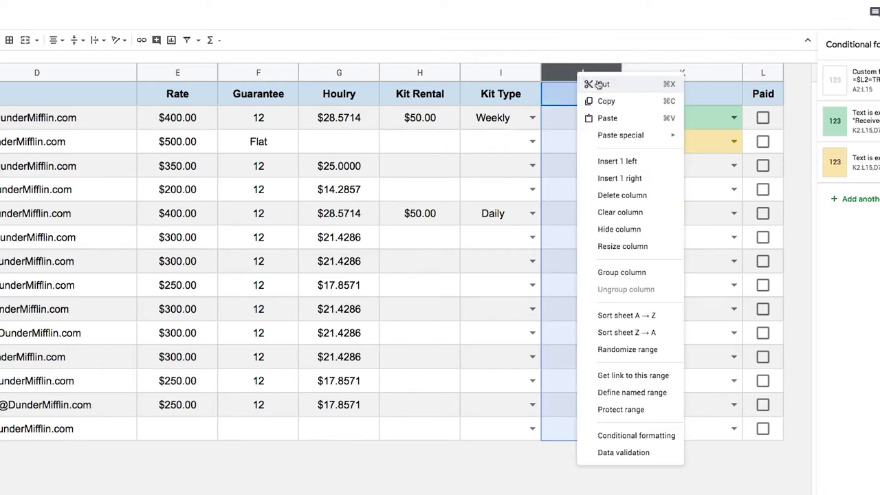
pyautogui.click(617, 178)
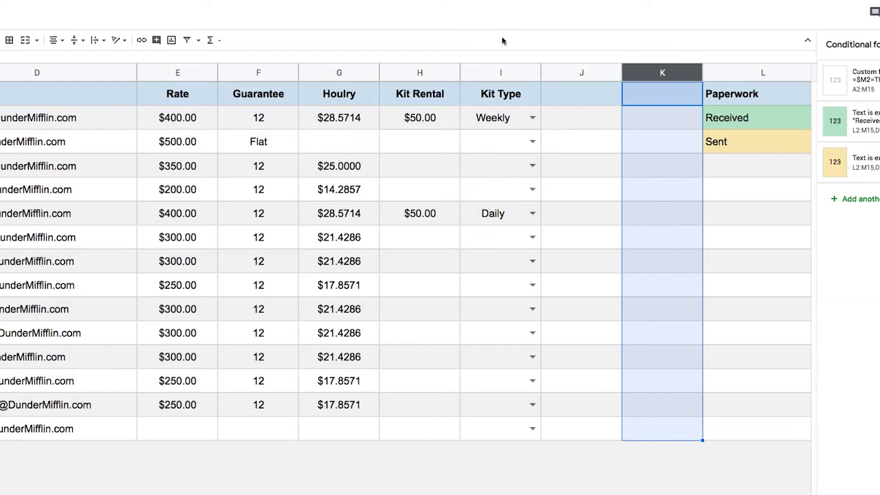
# Repeat the column insertion until seven blank columns, J through P, stand between Kit Type and Paperwork.
pyautogui.rightClick(635, 77)
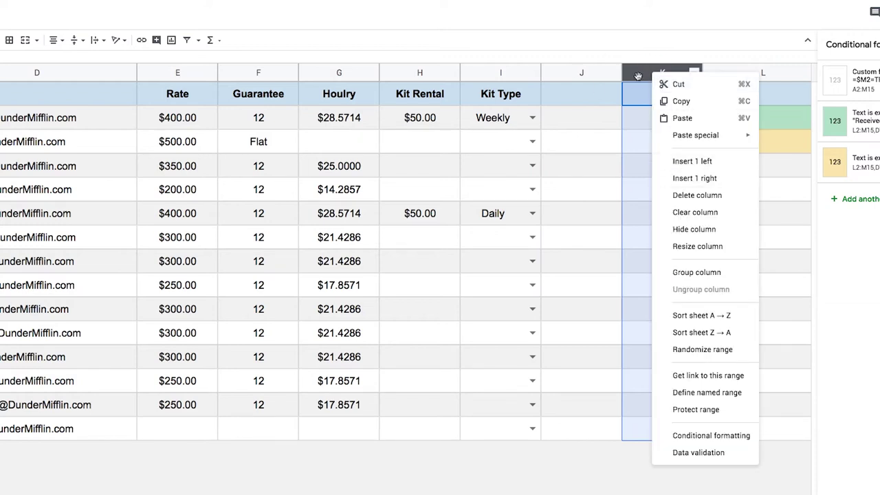
pyautogui.press('Escape')
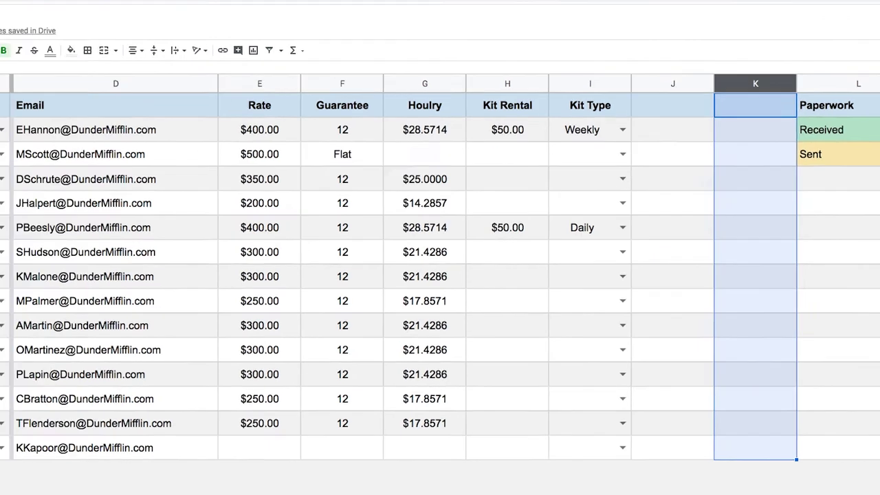
pyautogui.click(94, 74)
pyautogui.moveTo(69, 74)
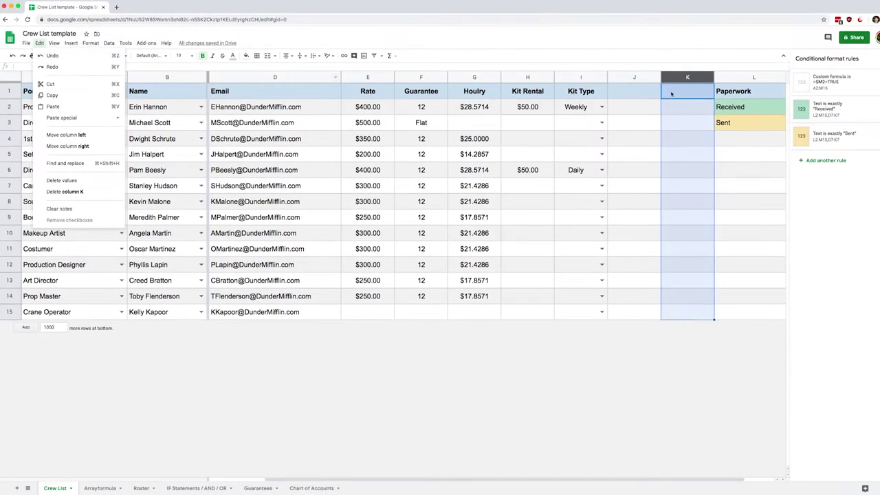
pyautogui.click(671, 95)
pyautogui.press('super+y')
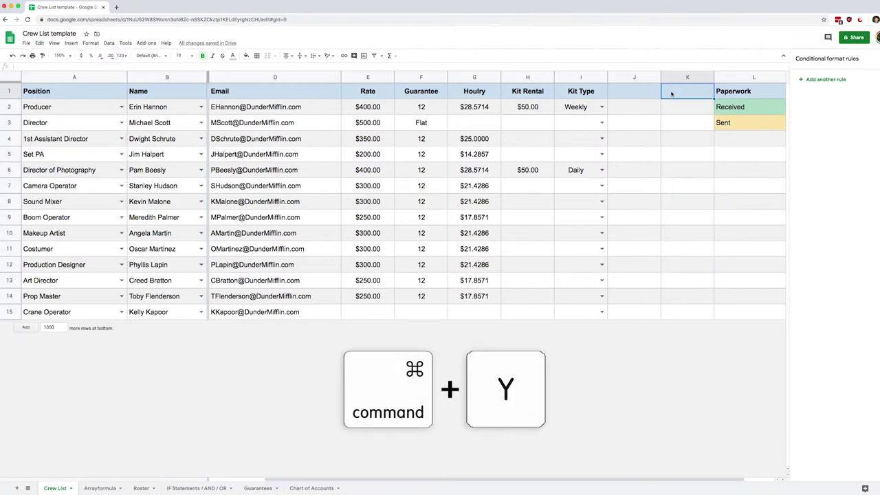
pyautogui.press('super+y')
pyautogui.press('super+y')
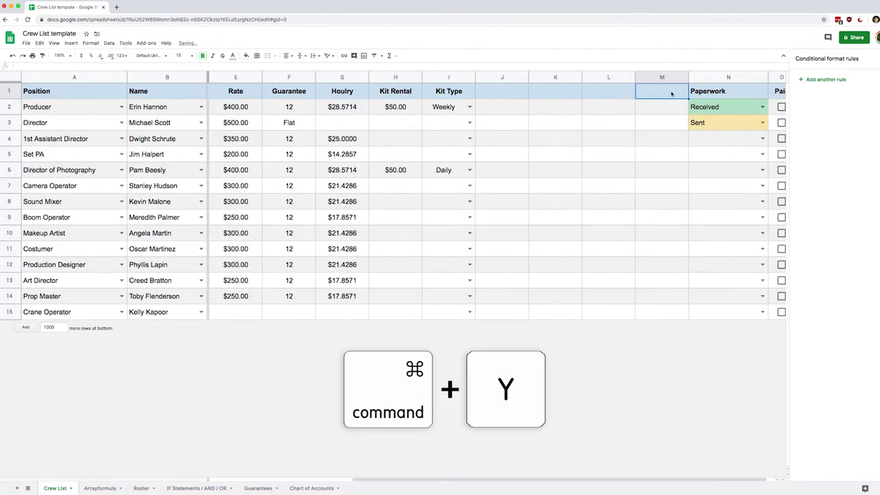
pyautogui.press('super+y')
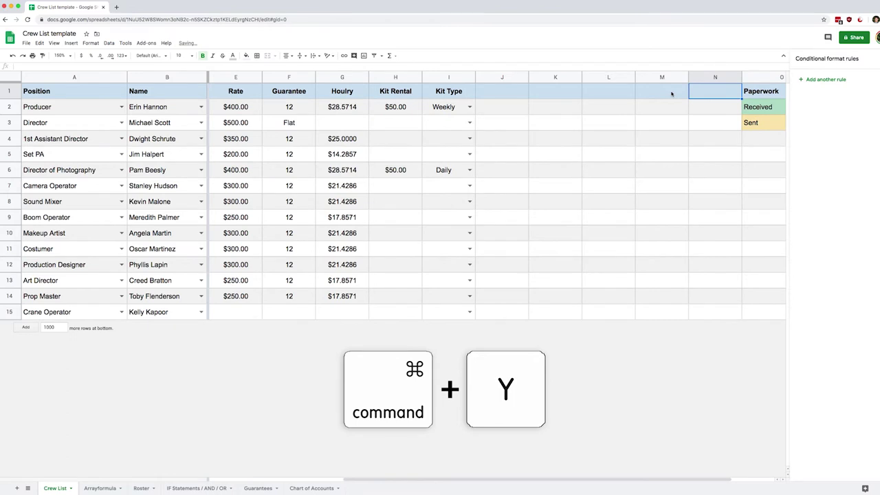
pyautogui.press('super+y')
pyautogui.press('super+y')
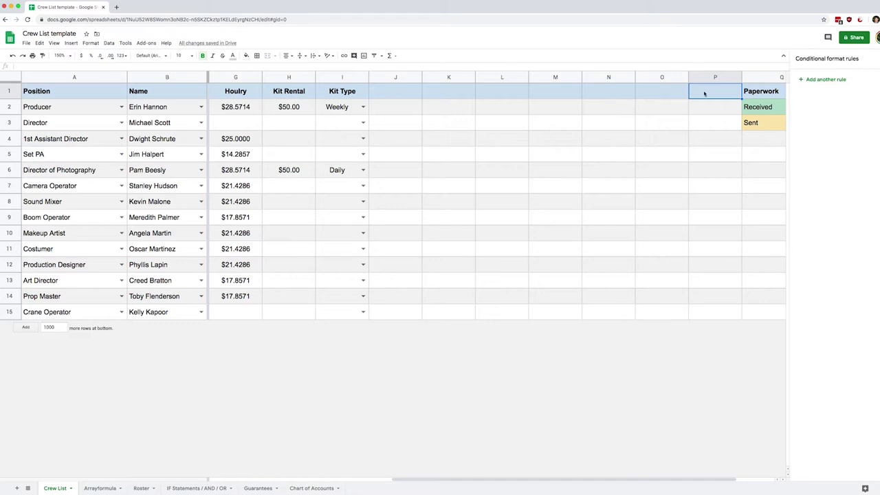
# Resize the blank columns J through P to one uniform width, about half their original width.
pyautogui.moveTo(716, 77); pyautogui.dragTo(394, 77)
pyautogui.rightClick(394, 77)
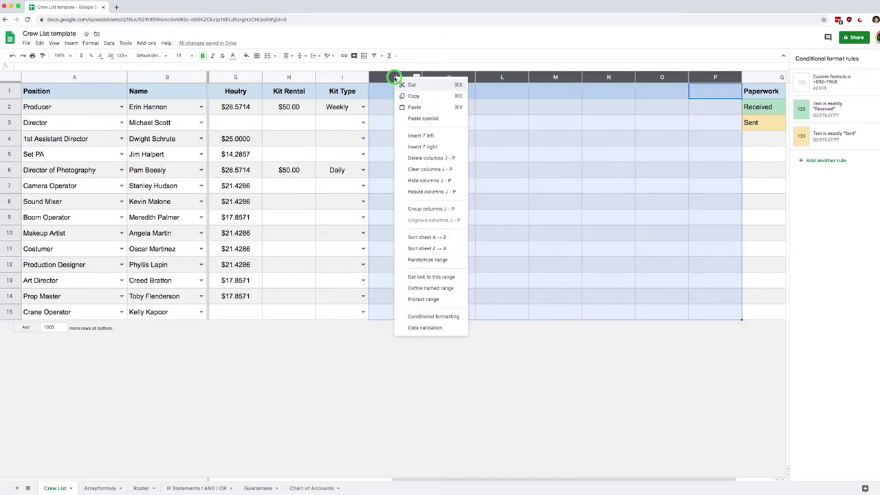
pyautogui.click(421, 192)
pyautogui.write('5')
pyautogui.click(455, 294)
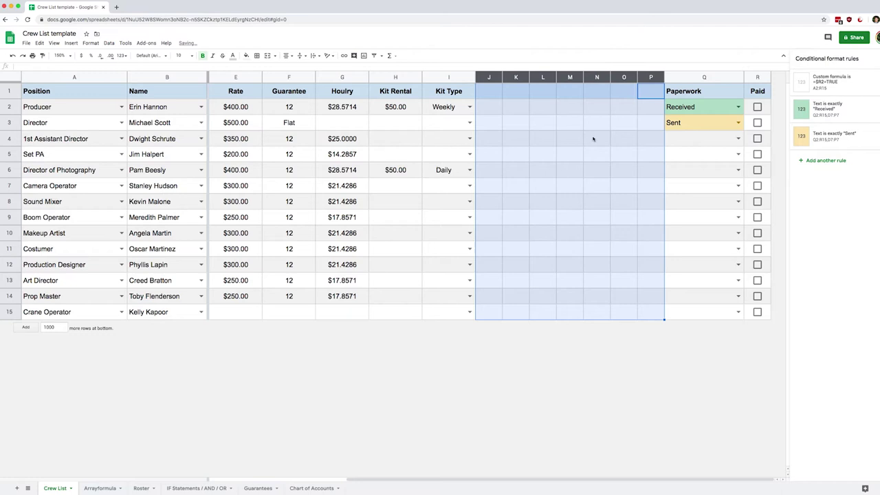
pyautogui.click(593, 139)
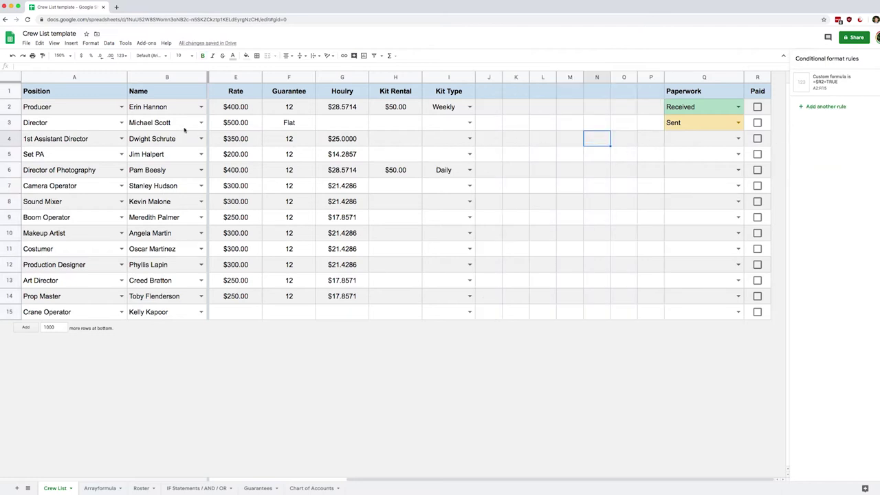
pyautogui.click(188, 77)
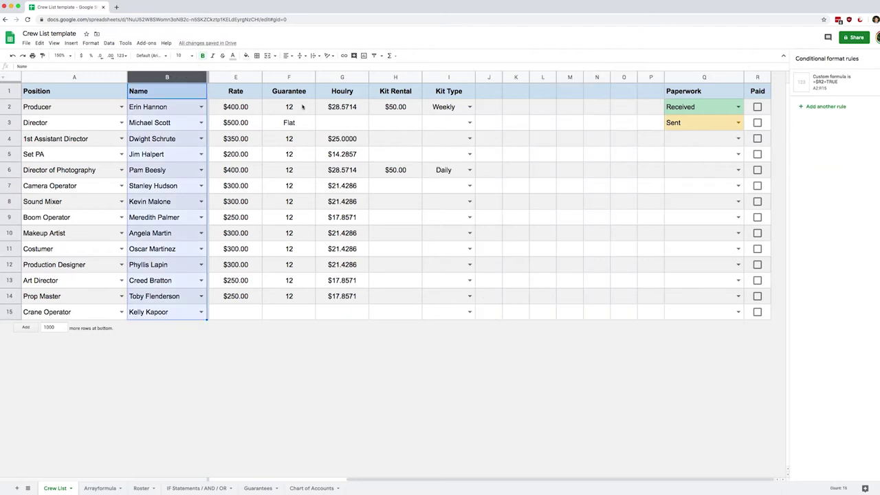
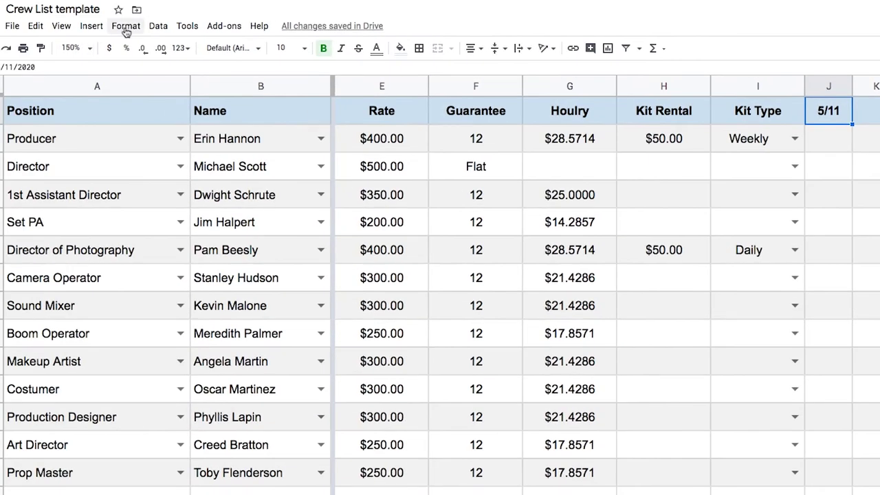
# Open the custom date and time formats for the 5/11 header in column J and clear the existing Month/Day pattern.
pyautogui.click(126, 28)
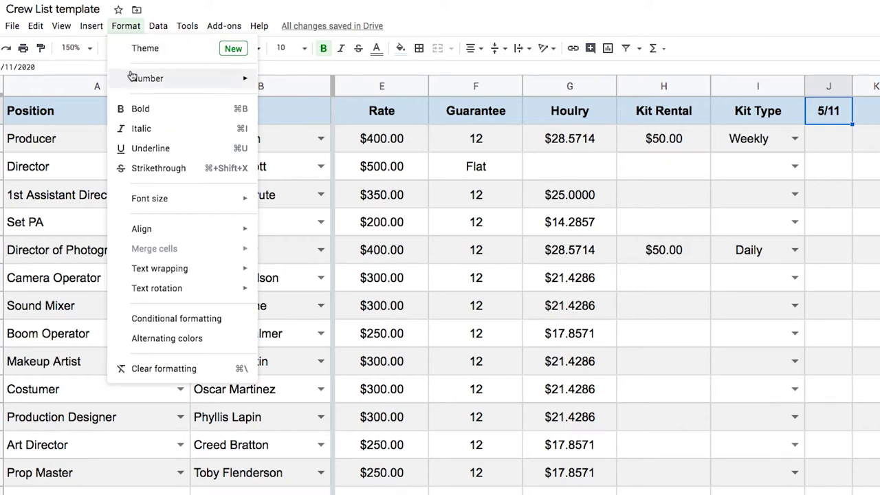
pyautogui.moveTo(134, 75)
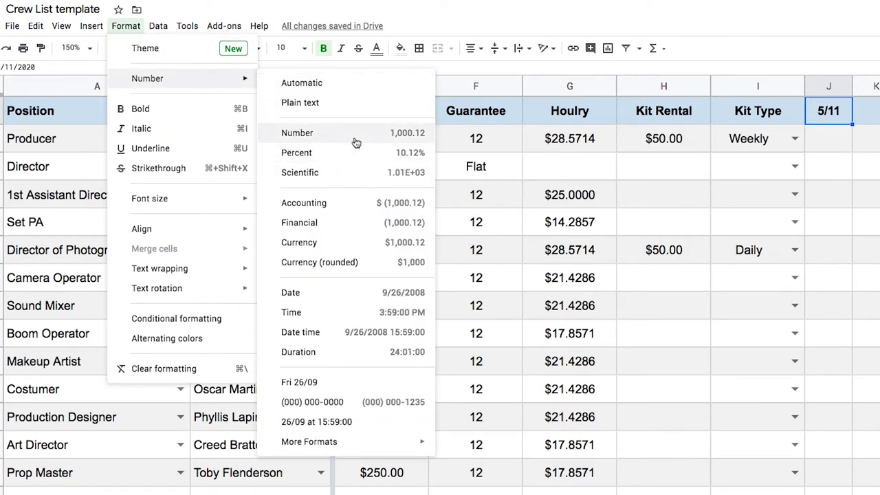
pyautogui.moveTo(372, 453)
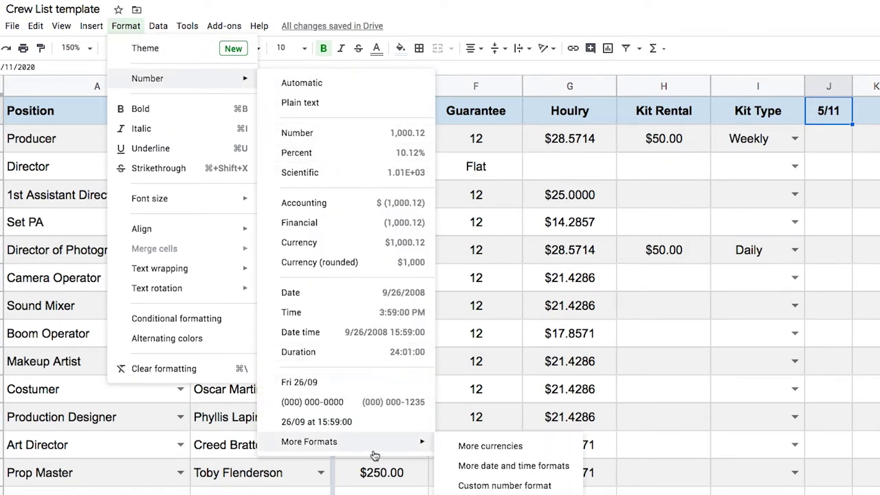
pyautogui.click(489, 467)
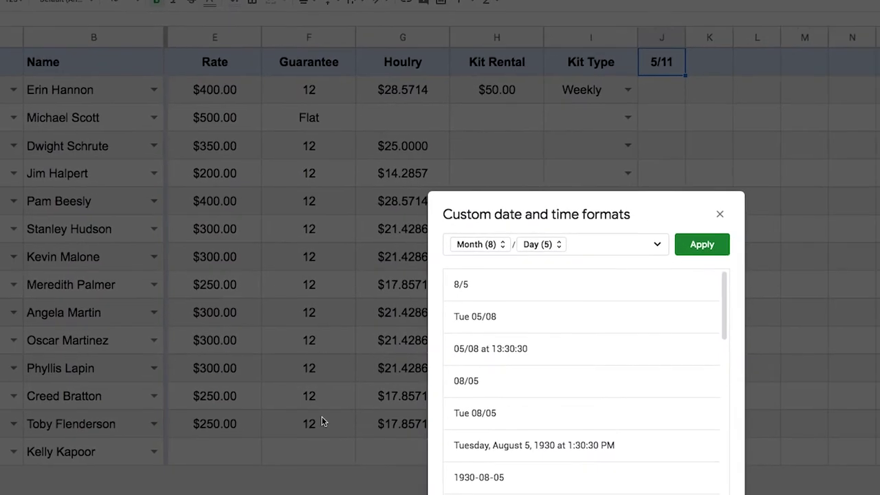
pyautogui.scroll(-6, 313, 352)
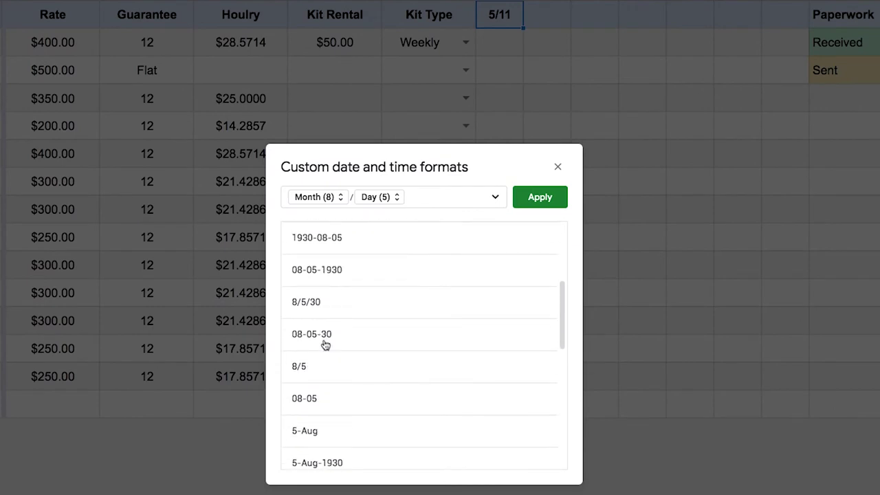
pyautogui.scroll(-2, 349, 347)
pyautogui.scroll(8, 357, 347)
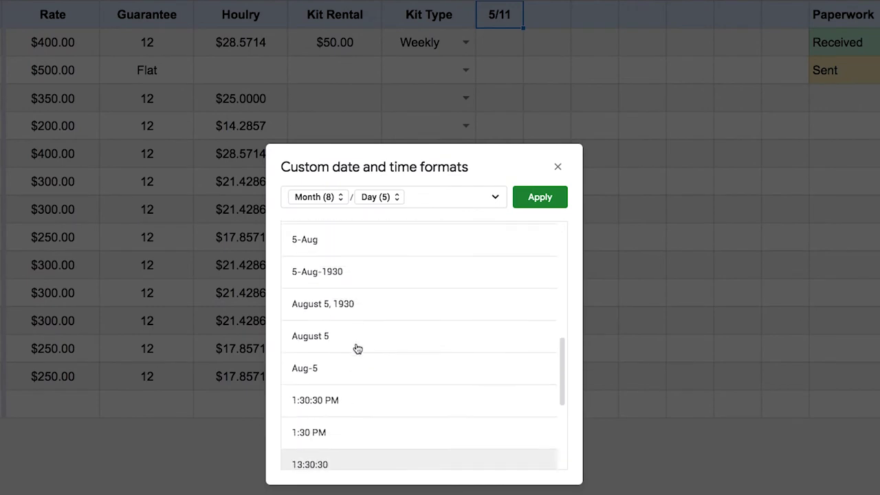
pyautogui.click(419, 198)
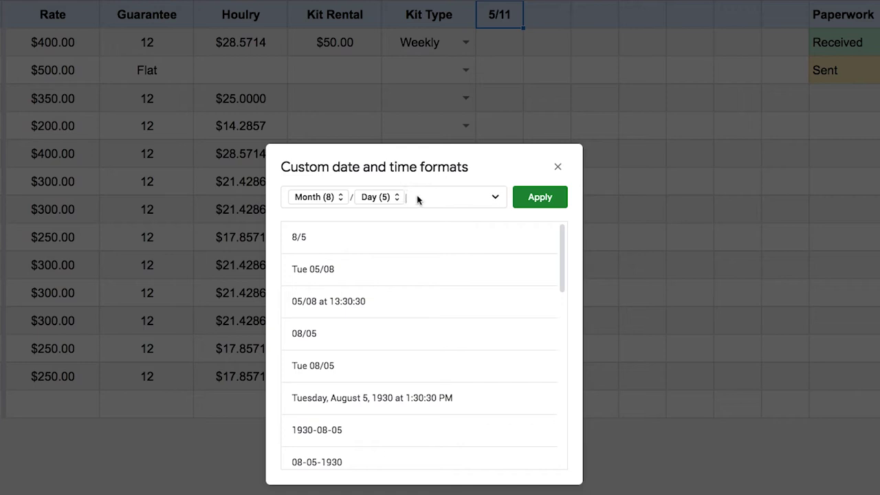
pyautogui.press('BackSpace')
pyautogui.press('BackSpace')
pyautogui.press('BackSpace')
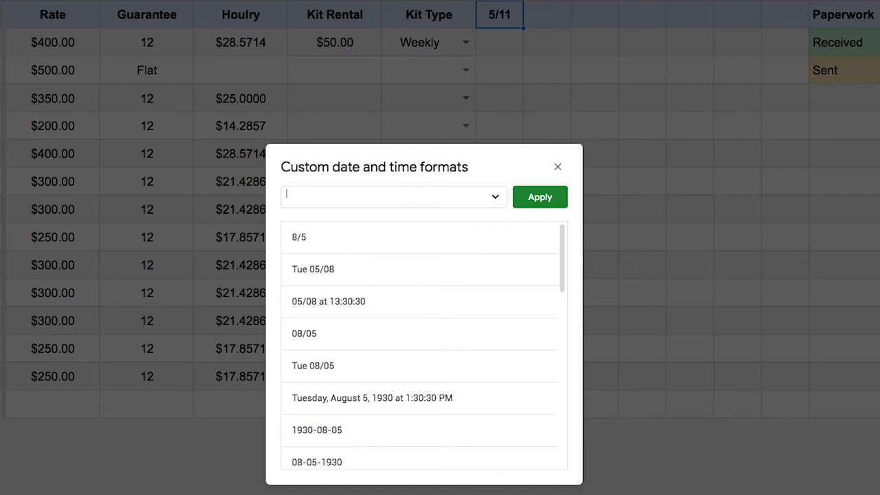
# Start the custom date format with the day as abbreviation (Tue), followed by the month with leading zero (08).
pyautogui.click(495, 198)
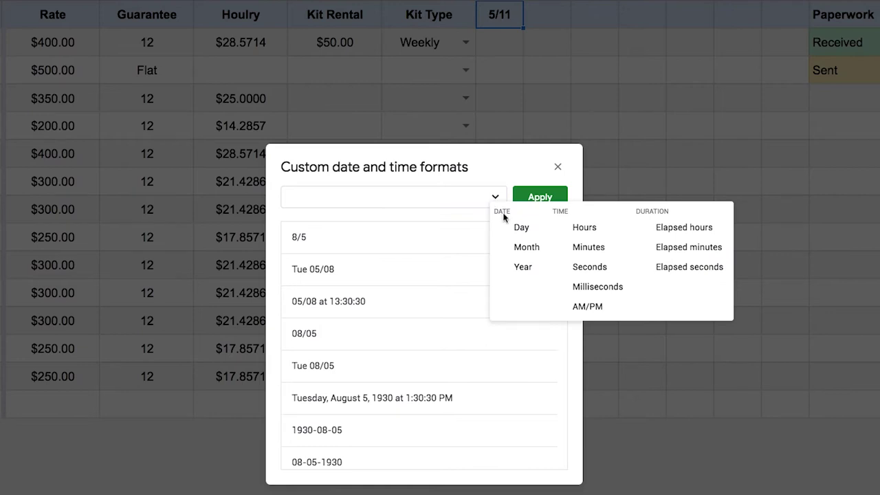
pyautogui.click(512, 227)
pyautogui.click(319, 200)
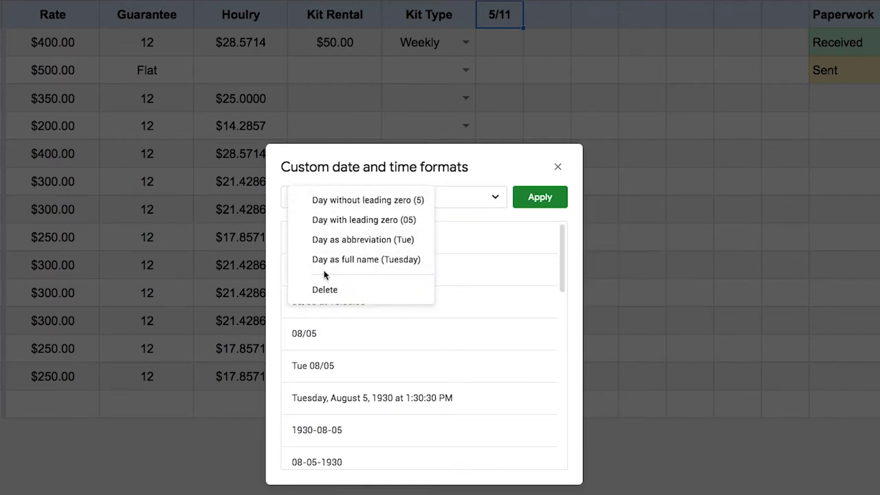
pyautogui.click(369, 242)
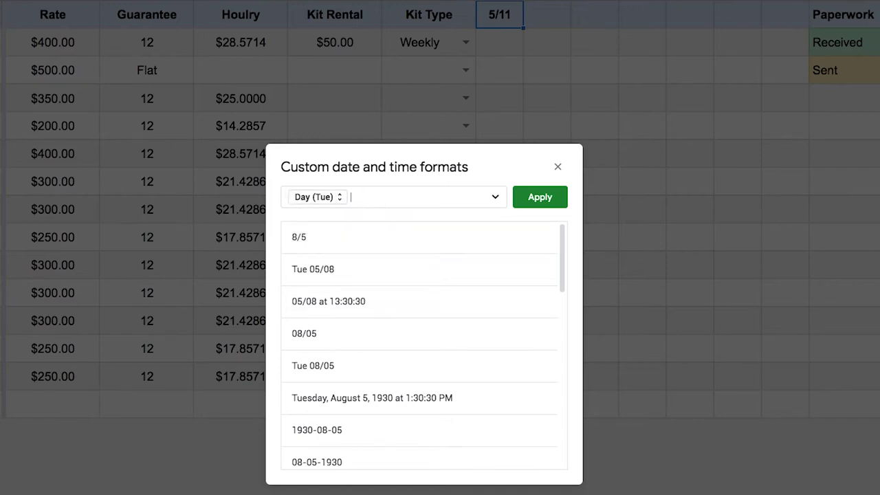
pyautogui.click(494, 198)
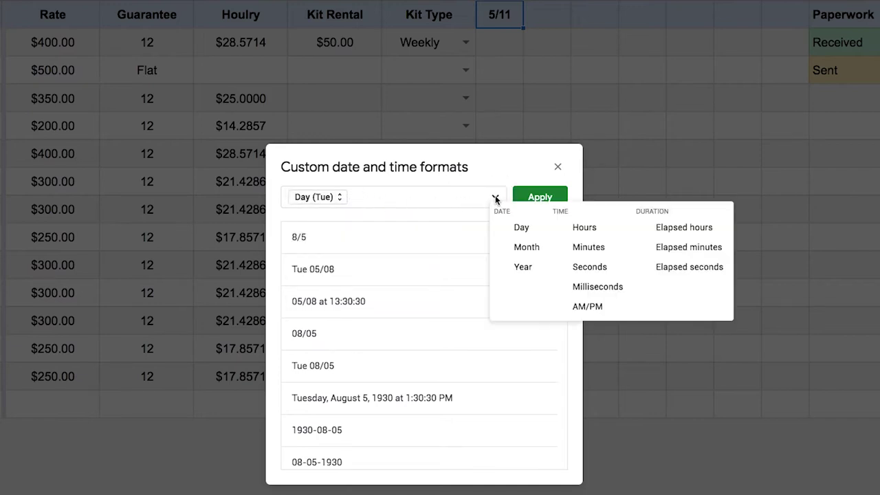
pyautogui.click(513, 249)
pyautogui.click(401, 198)
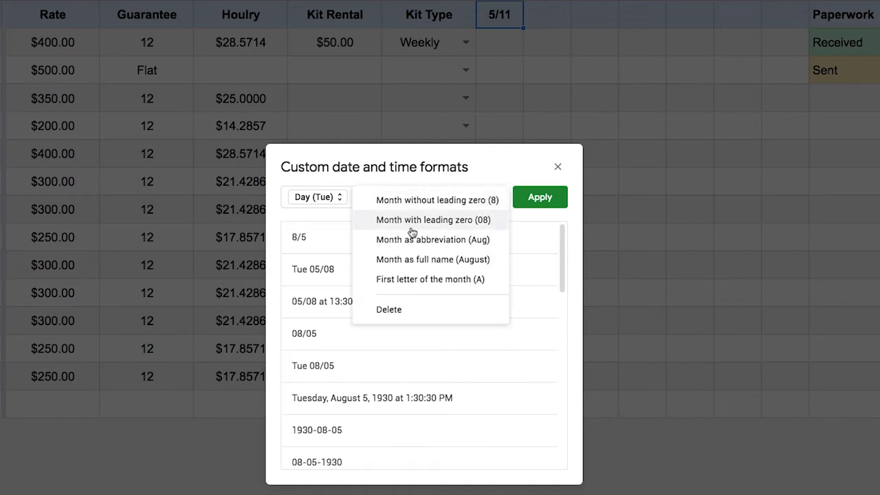
pyautogui.click(431, 221)
# Add a slash and the day with leading zero (05) to the custom format and apply it.
pyautogui.click(444, 196)
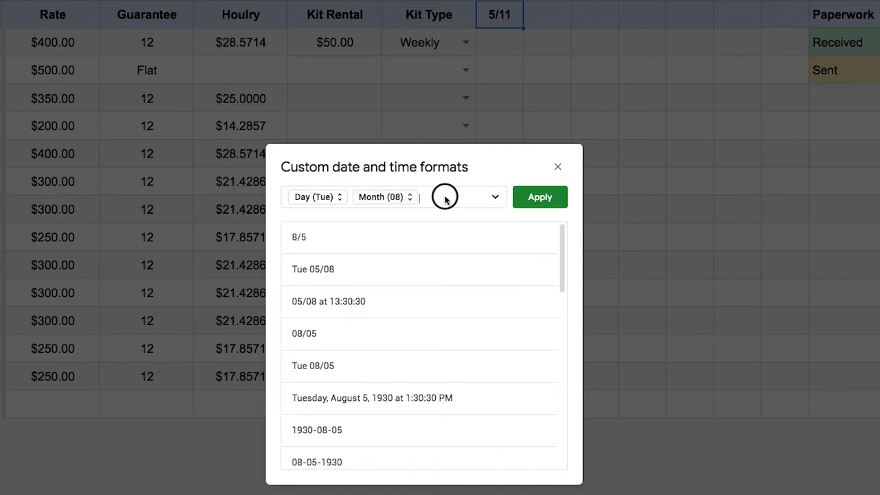
pyautogui.write('/')
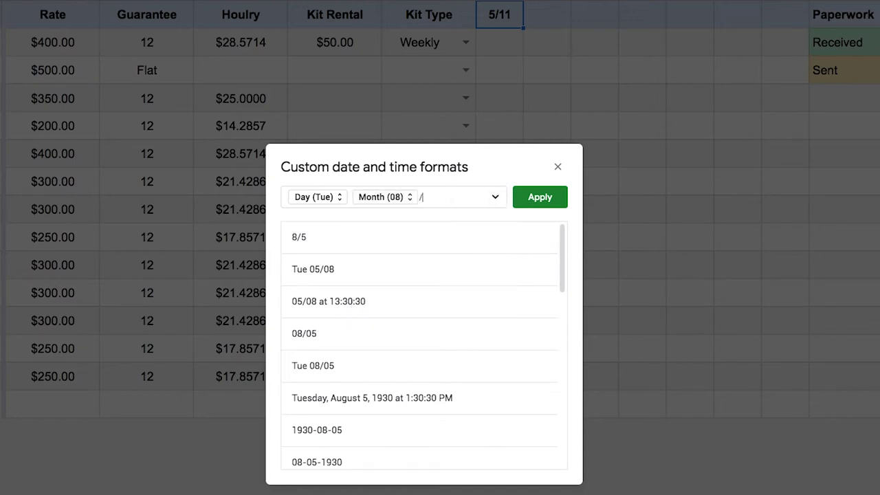
pyautogui.click(501, 197)
pyautogui.click(519, 229)
pyautogui.click(458, 203)
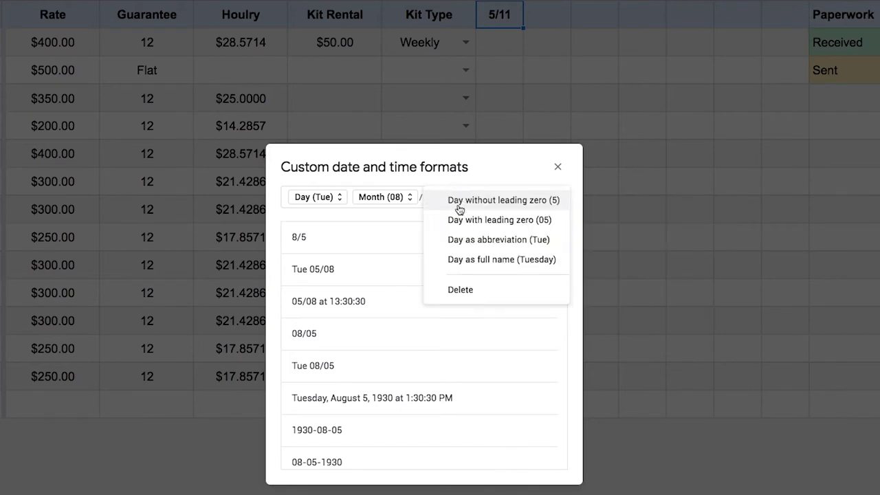
pyautogui.click(472, 227)
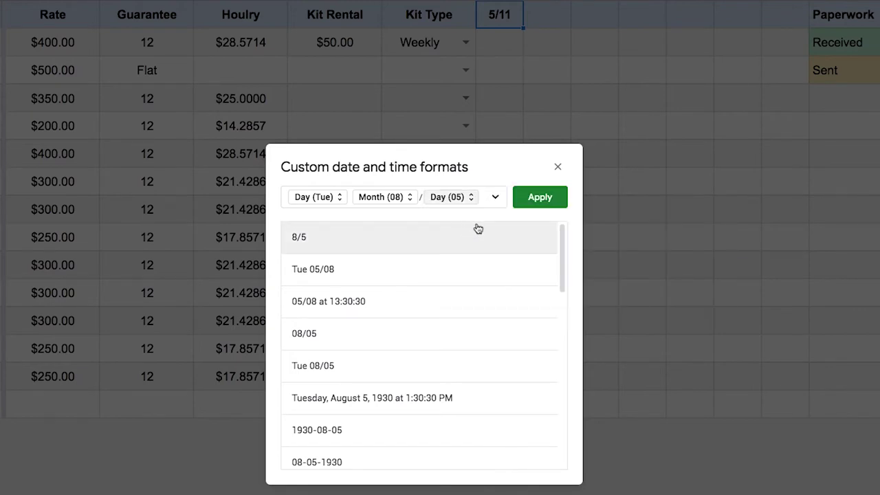
pyautogui.click(535, 204)
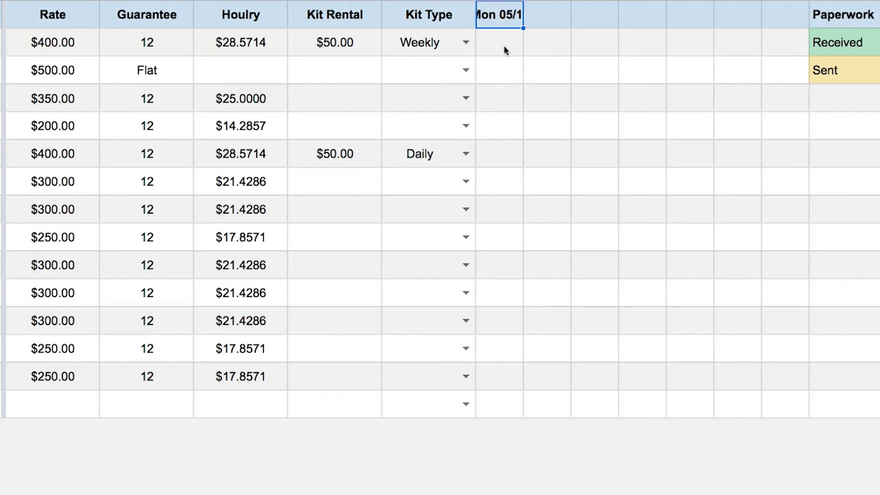
pyautogui.doubleClick(514, 23)
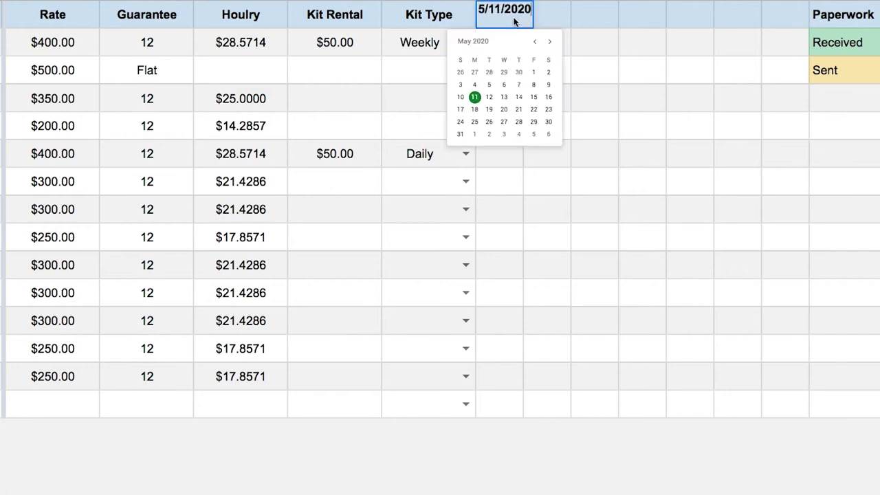
pyautogui.press('Return')
pyautogui.press('Up')
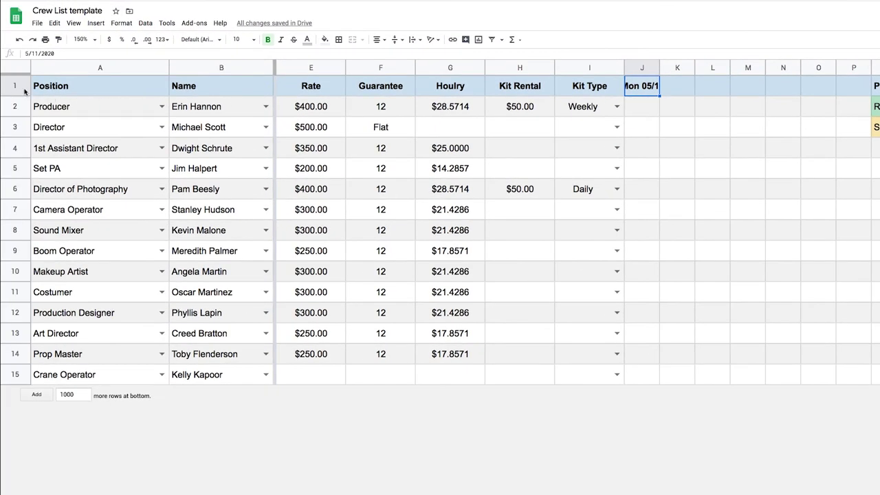
# Insert a row above the header row and merge the column J date cell with the blank cell above it.
pyautogui.rightClick(25, 91)
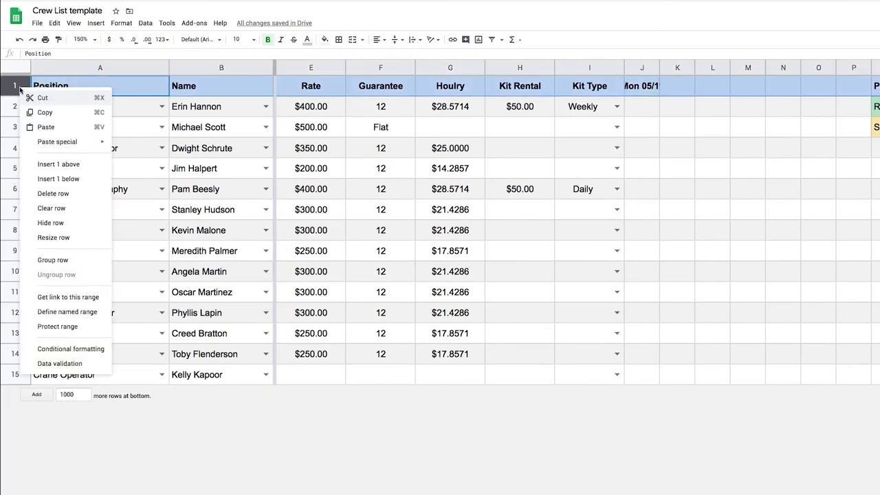
pyautogui.click(63, 164)
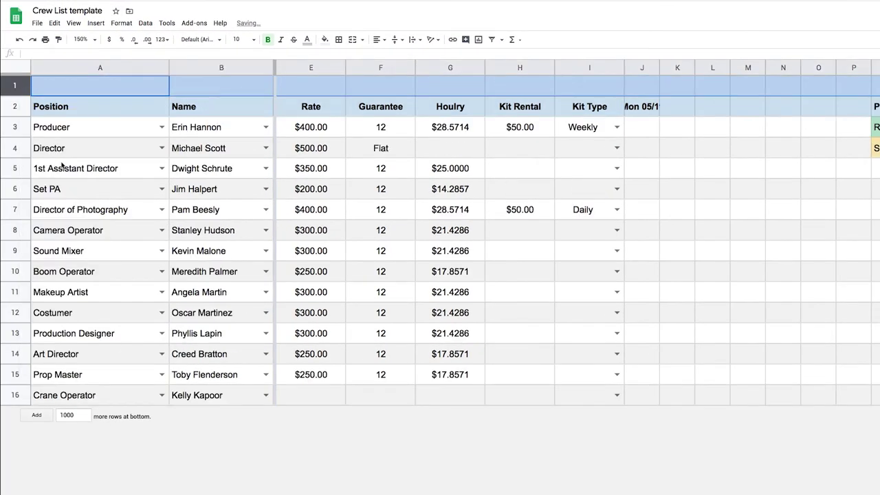
pyautogui.moveTo(649, 110); pyautogui.dragTo(649, 89)
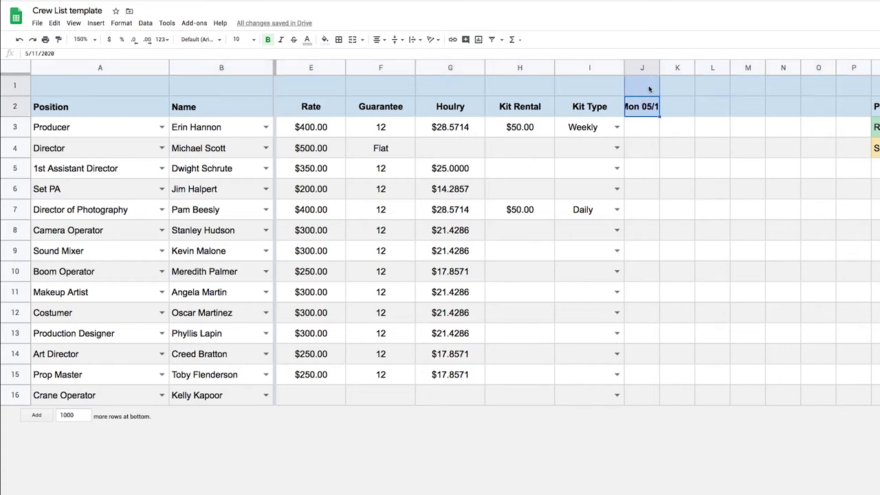
pyautogui.click(352, 40)
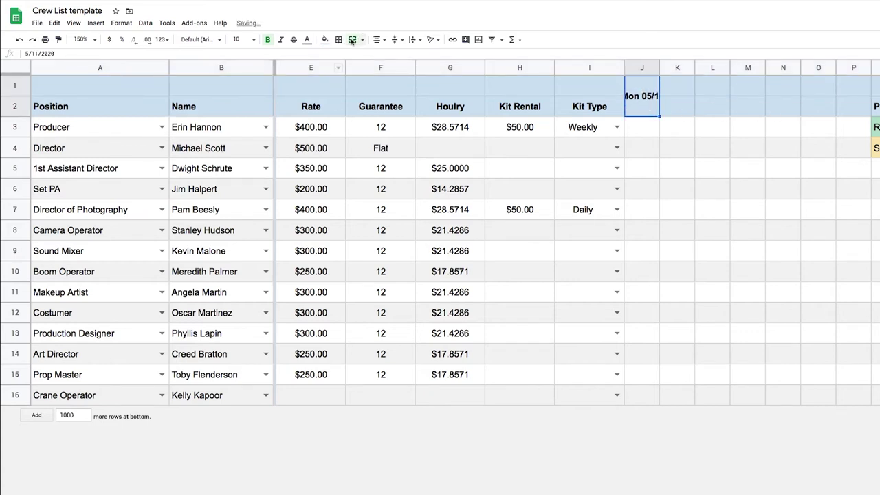
# Rotate the text of the merged date header in column J to 60°.
pyautogui.click(433, 39)
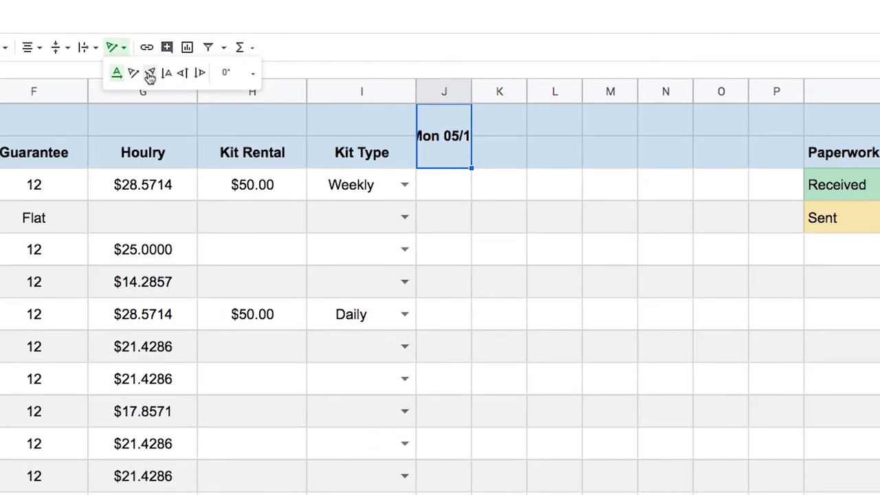
pyautogui.click(253, 73)
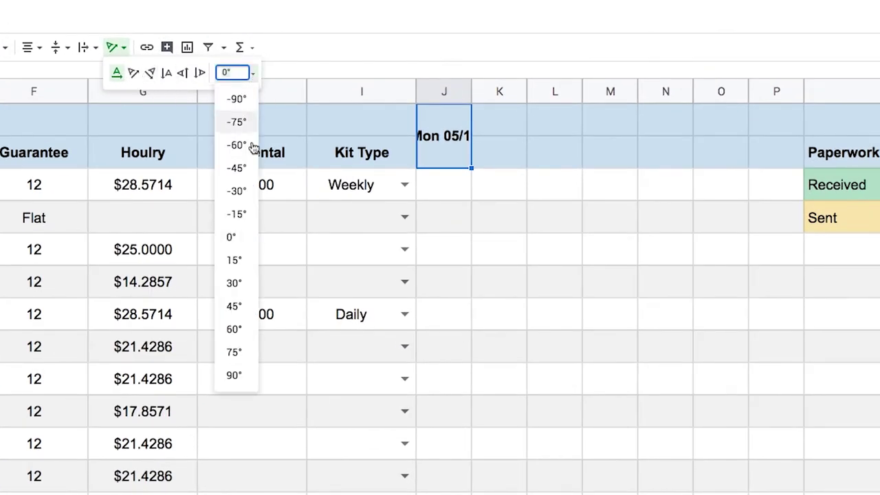
pyautogui.click(249, 328)
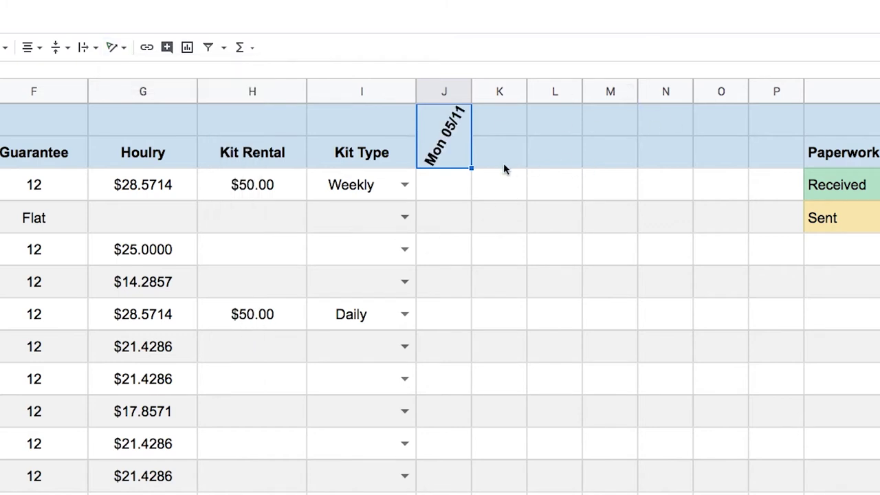
# Fill the merged date header from column J across K through P with consecutive dates from Tue 05/12 to Sun 05/17.
pyautogui.moveTo(471, 168); pyautogui.dragTo(777, 161)
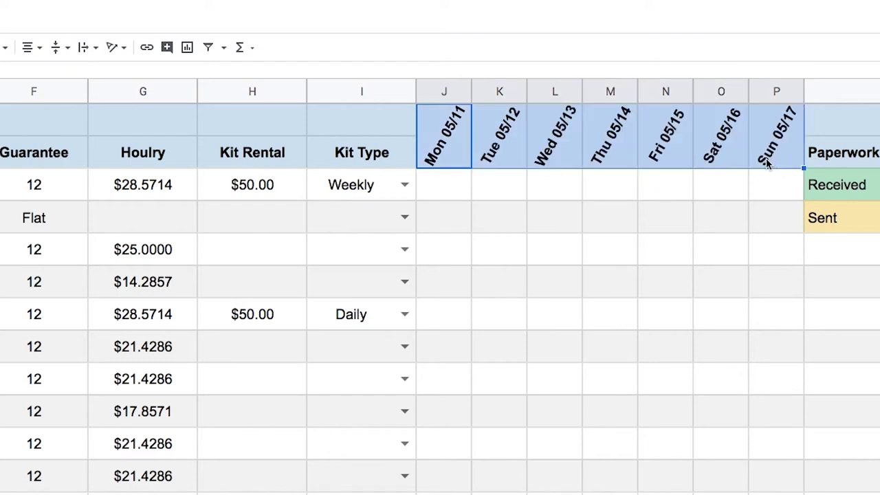
pyautogui.click(505, 150)
pyautogui.click(546, 149)
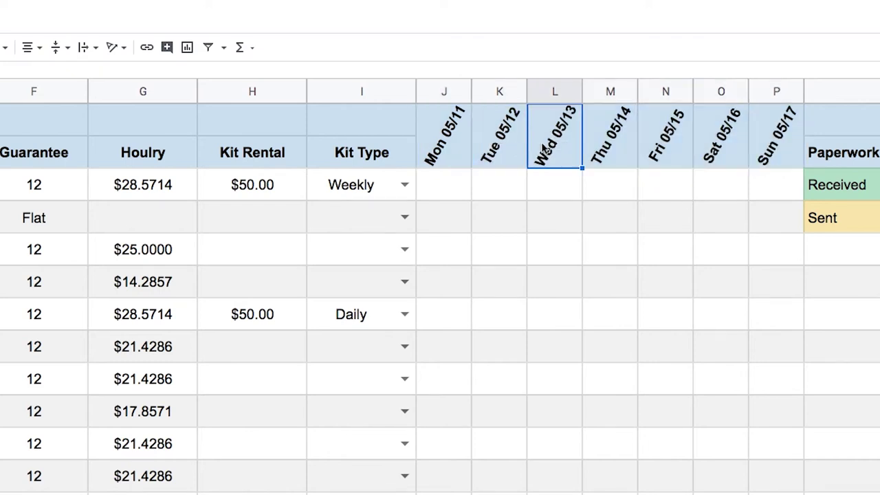
pyautogui.click(600, 145)
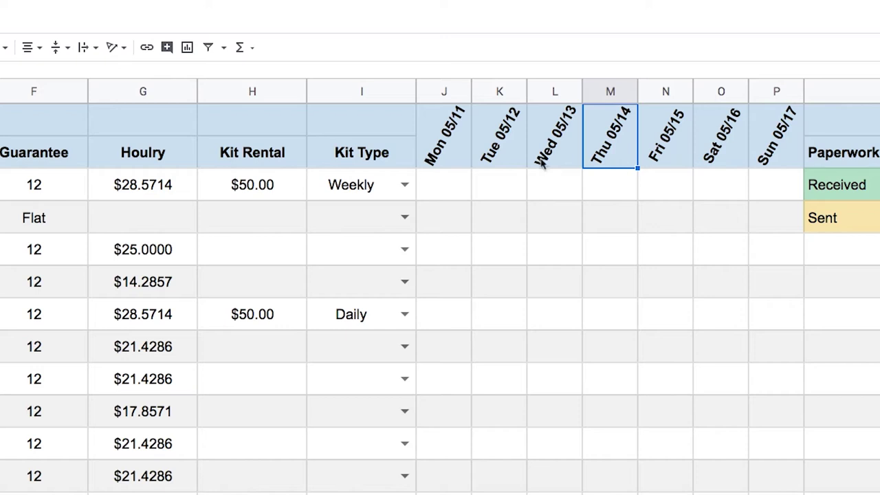
pyautogui.moveTo(495, 150); pyautogui.dragTo(766, 150)
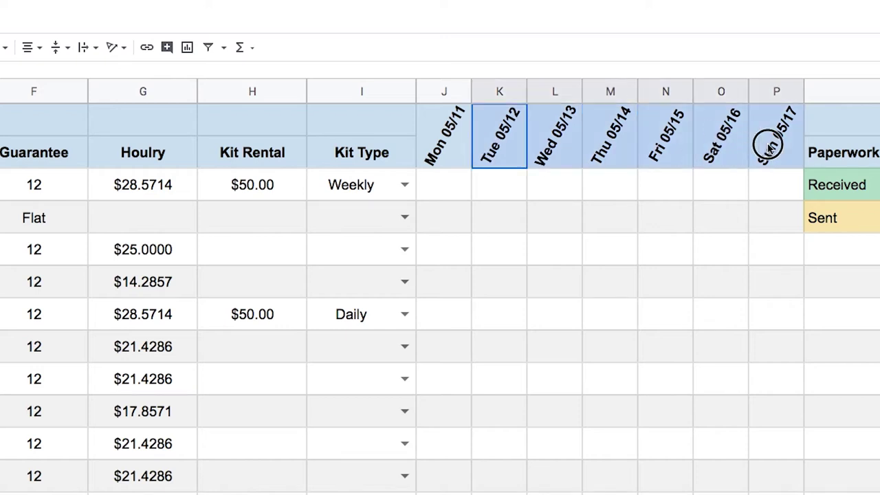
# Change the date in the column J header to 5/12.
pyautogui.click(447, 141)
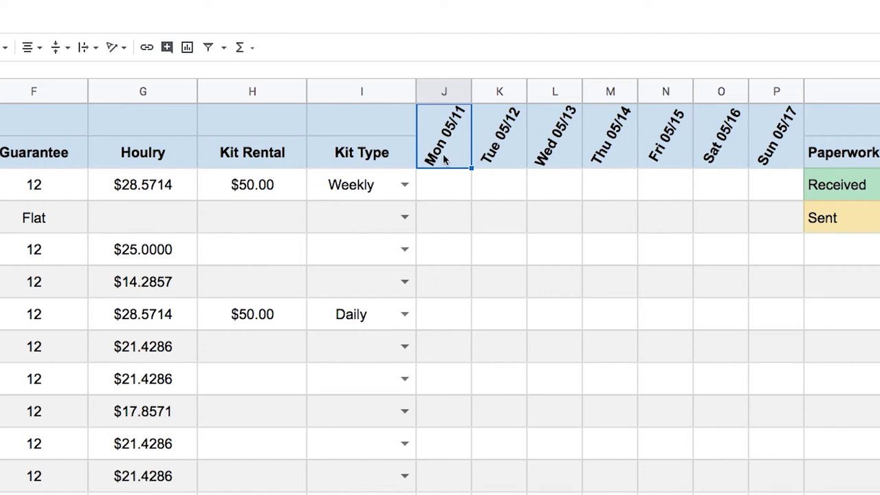
pyautogui.click(496, 154)
pyautogui.click(463, 156)
pyautogui.write('5/12')
pyautogui.press('Tab')
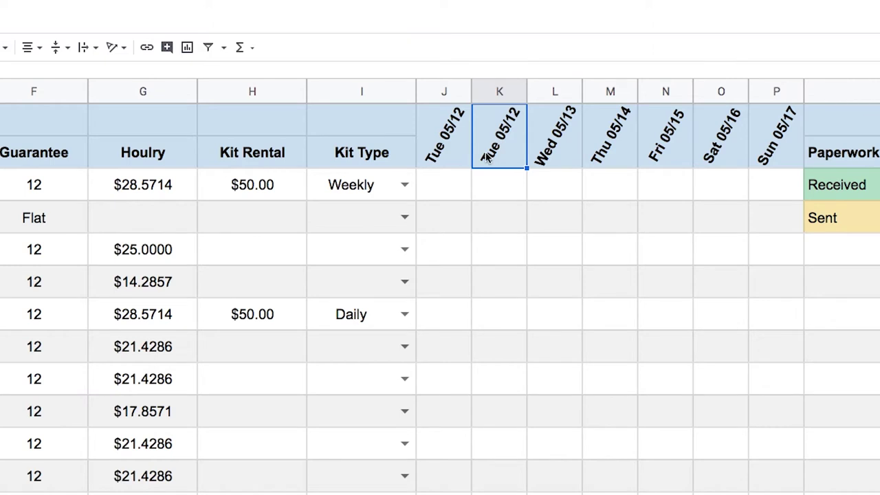
# Clear the filled dates from the headers of columns K through P and select the empty column K header.
pyautogui.keyDown('shift'); pyautogui.click(764, 157); pyautogui.keyUp('shift')
pyautogui.press('Delete')
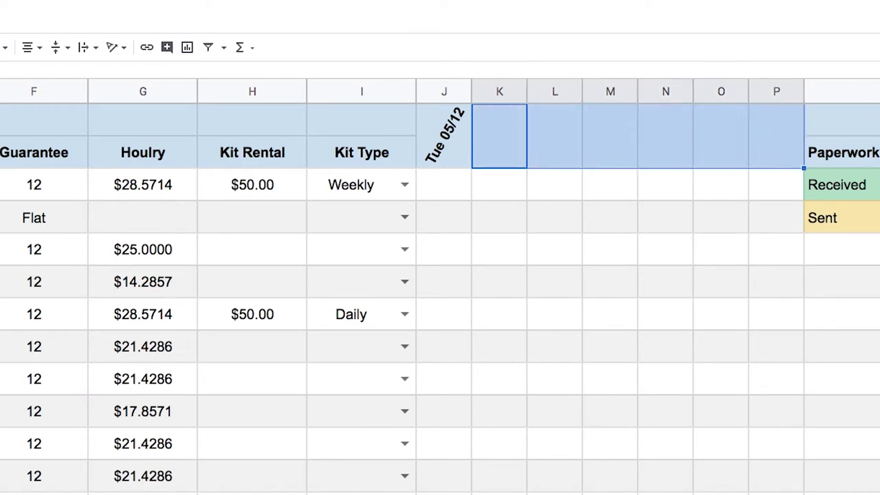
pyautogui.click(501, 161)
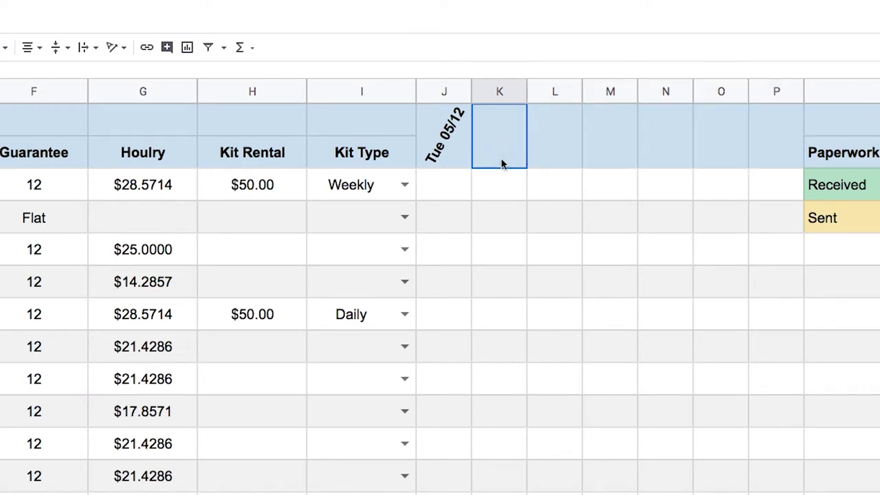
# Enter the formula =J1+1 in the column K date header and fill it across the headers through column P.
pyautogui.write('=')
pyautogui.click(465, 118)
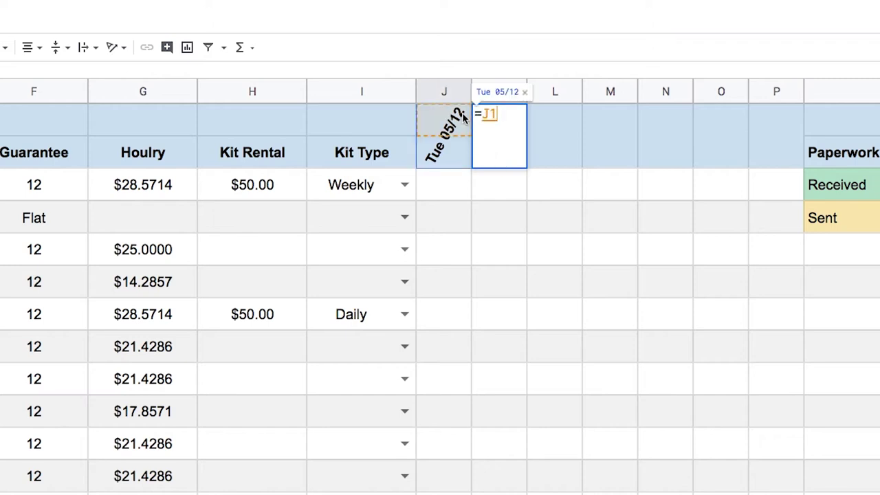
pyautogui.write('+1')
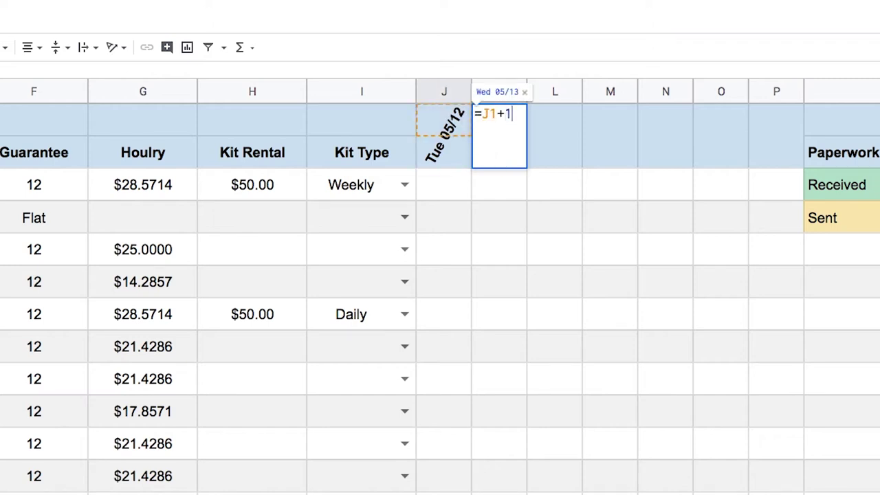
pyautogui.press('Return')
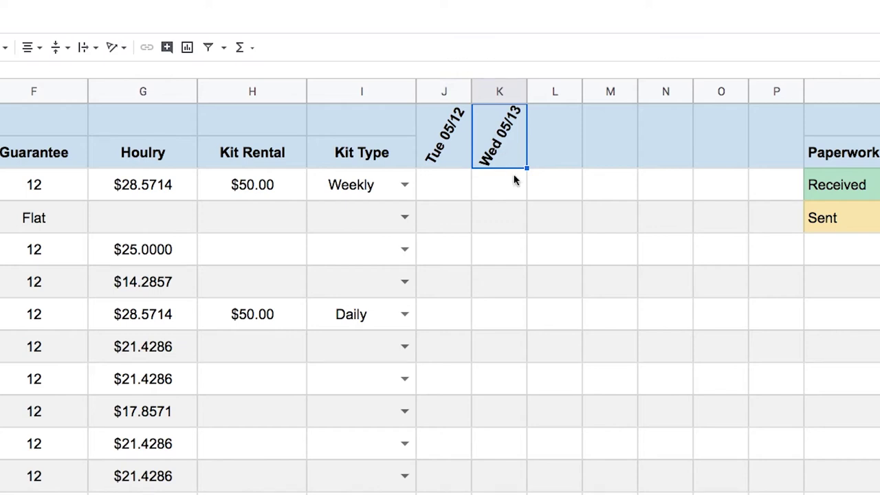
pyautogui.moveTo(526, 170); pyautogui.dragTo(664, 162)
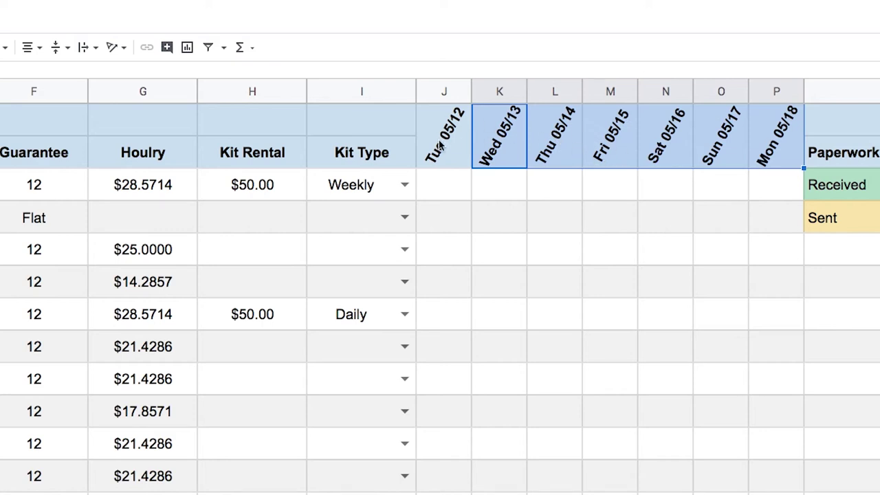
# Clear the date in the column J header and rewrite the column K header formula as =IF(J1<>"",J1+1,"").
pyautogui.click(466, 143)
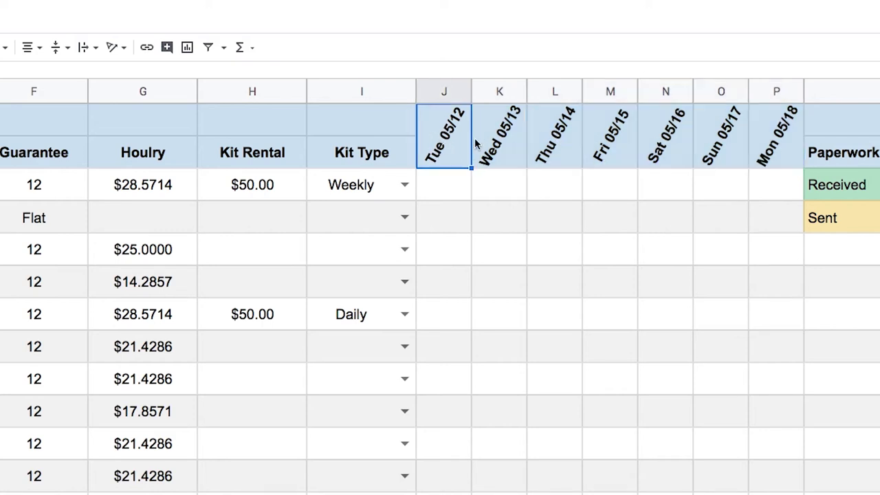
pyautogui.press('Delete')
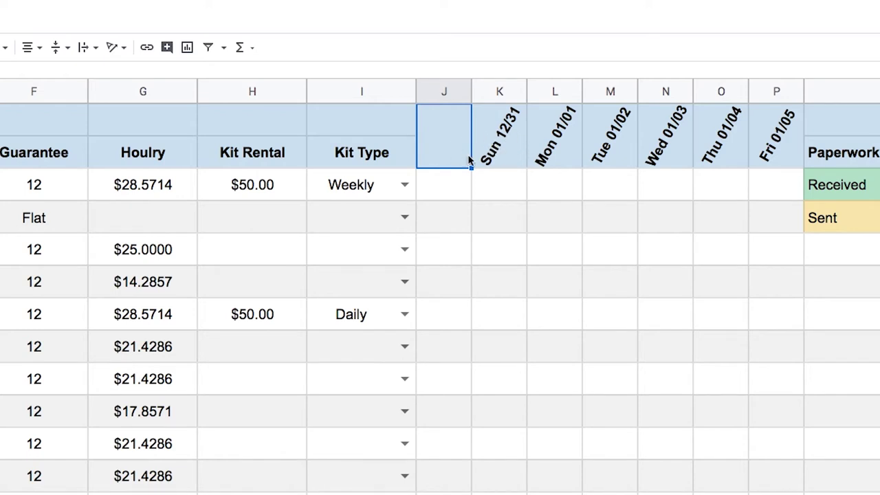
pyautogui.click(505, 148)
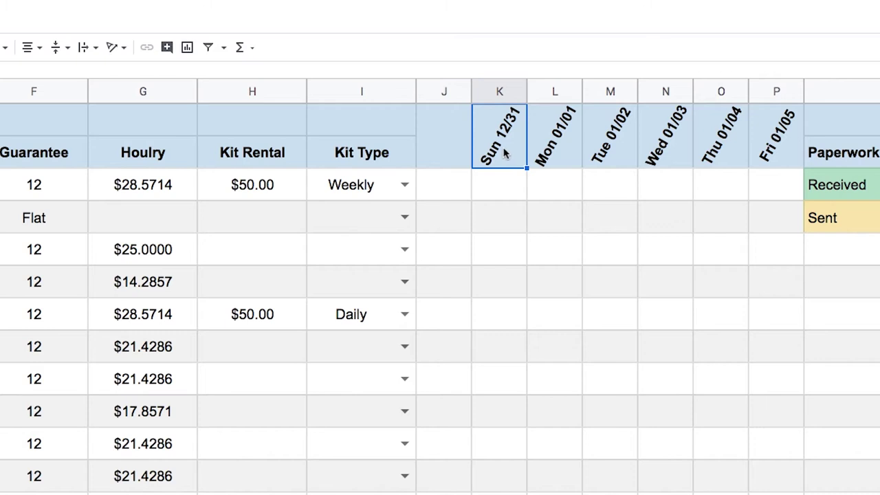
pyautogui.doubleClick(481, 131)
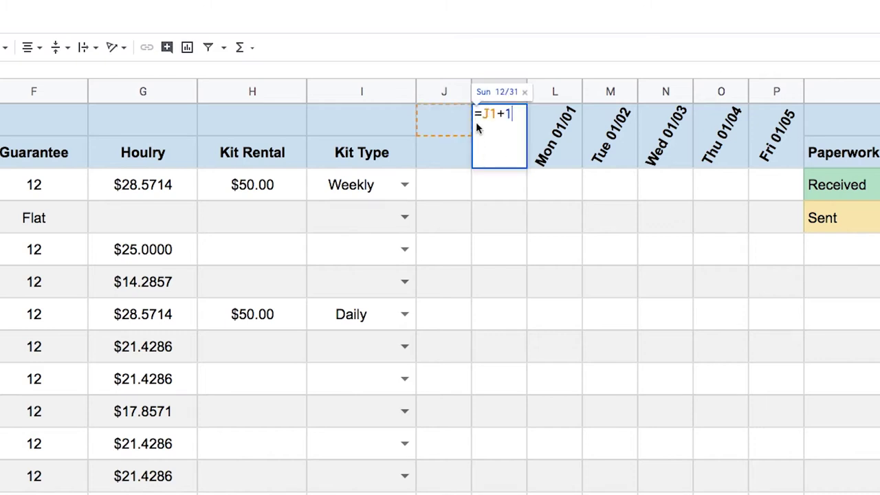
pyautogui.write('IF(J')
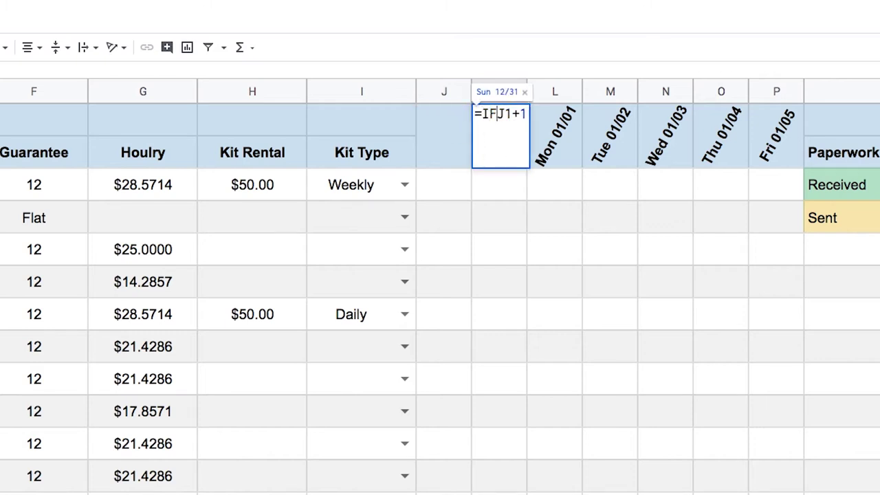
pyautogui.write('1<')
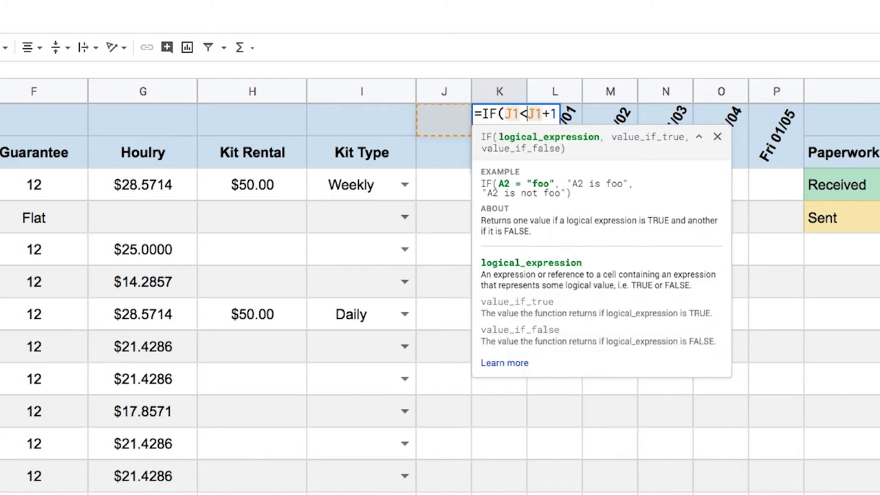
pyautogui.write('>""')
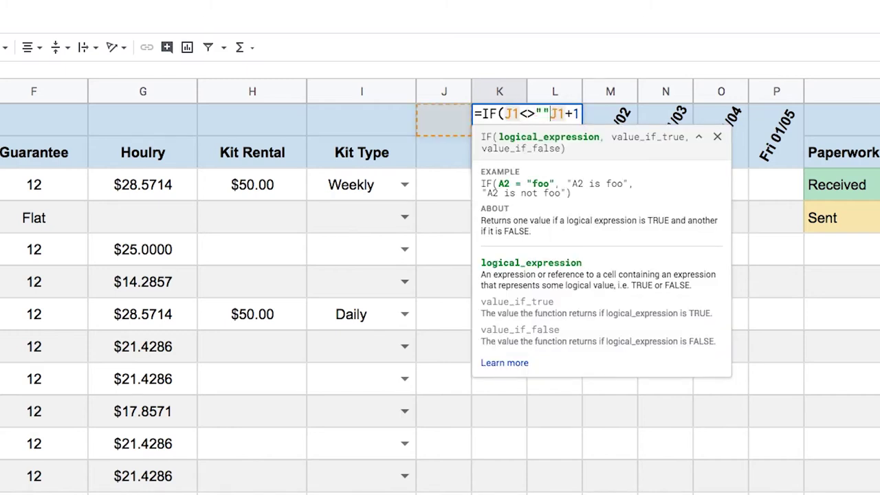
pyautogui.write(',')
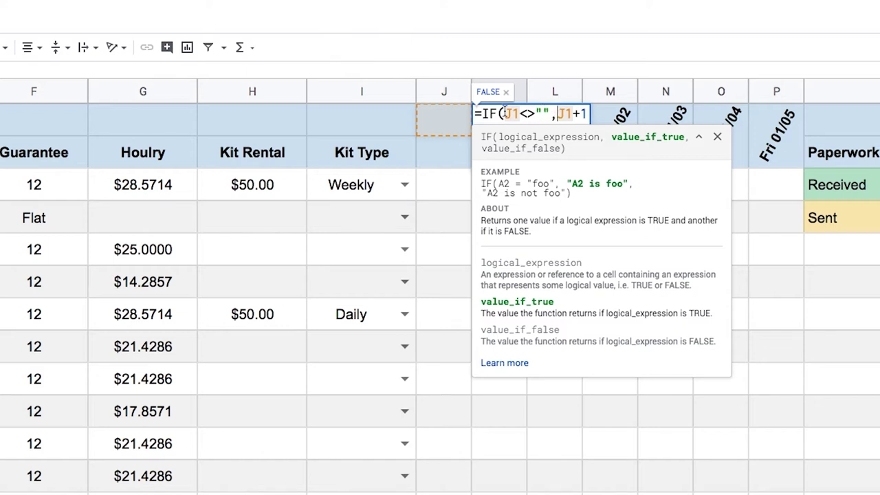
pyautogui.click(545, 115)
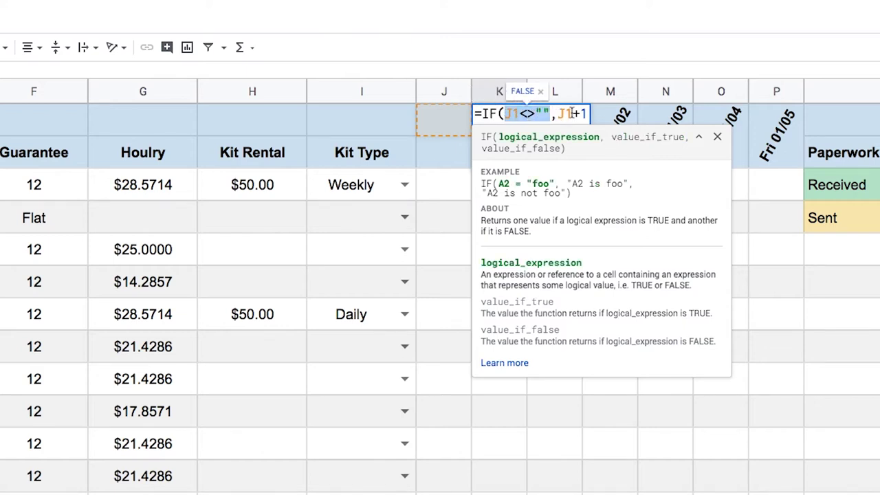
pyautogui.click(585, 113)
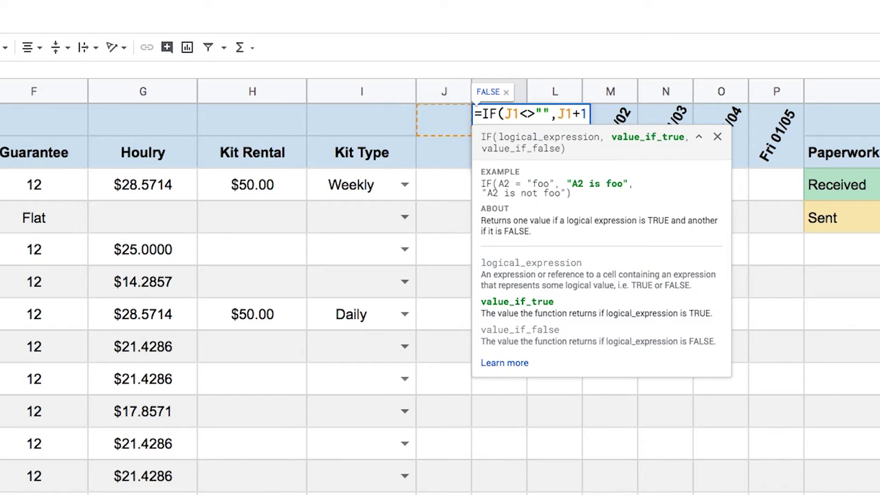
pyautogui.write(',""')
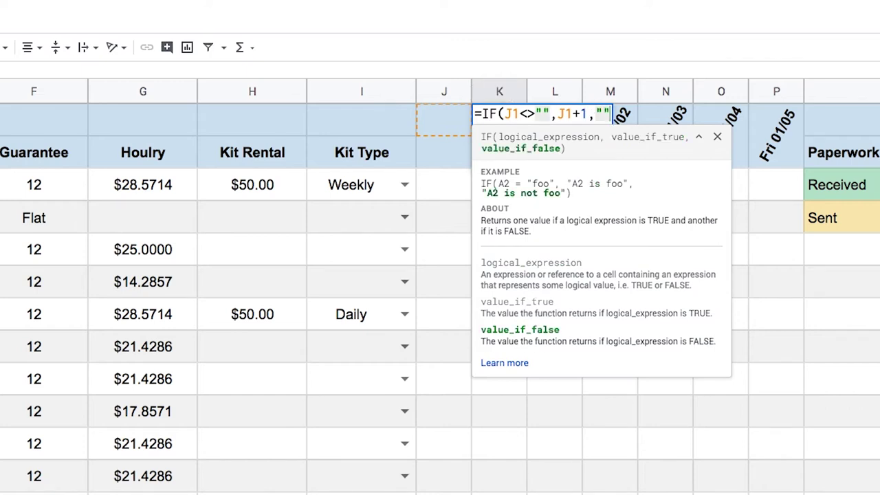
pyautogui.write(')')
pyautogui.press('Return')
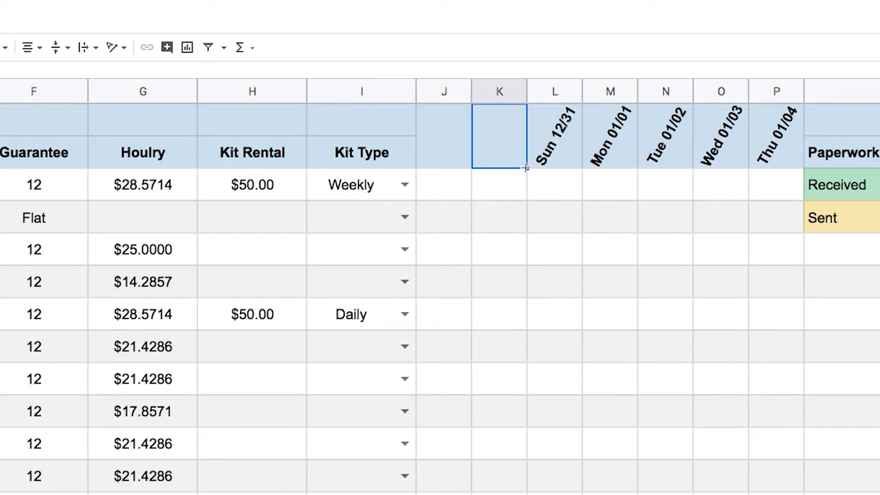
# Fill the column K header formula across through column P and enter 5/11 in the column J header.
pyautogui.moveTo(526, 167); pyautogui.dragTo(777, 168)
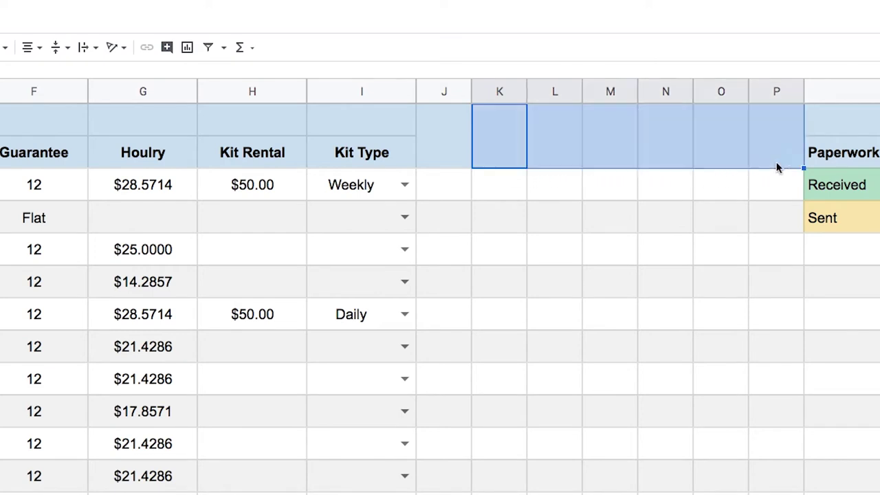
pyautogui.click(445, 154)
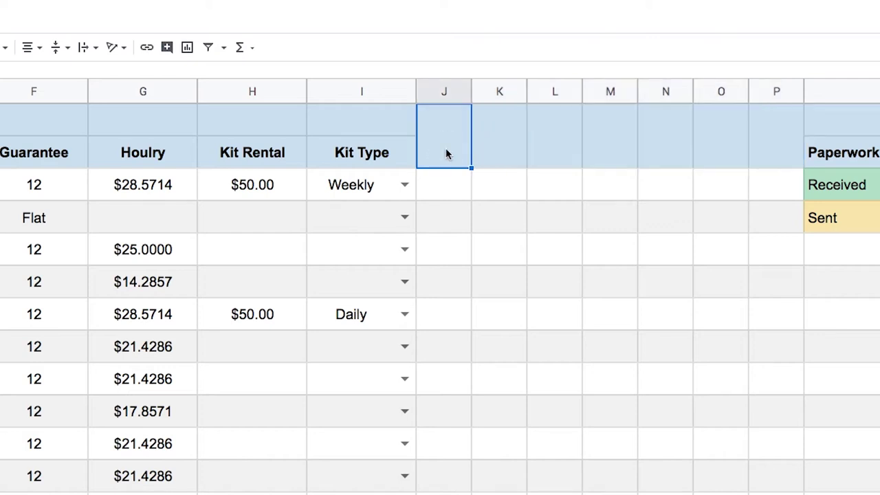
pyautogui.write('5/11')
pyautogui.press('Return')
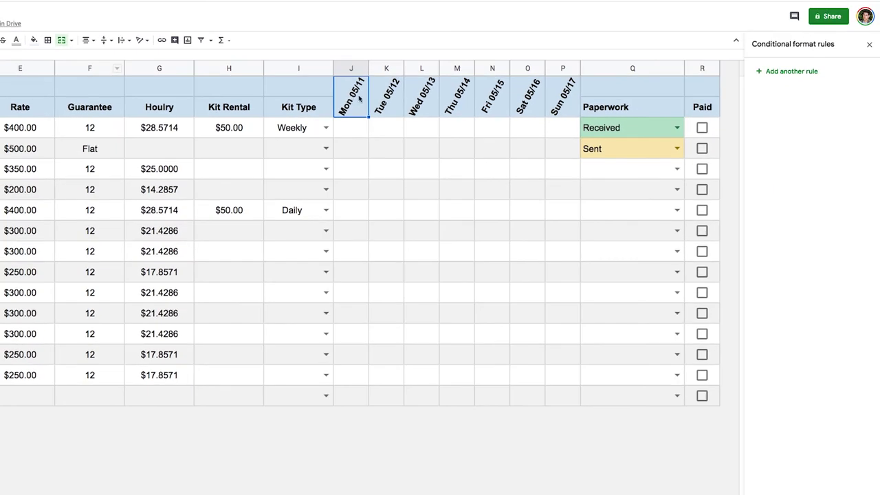
# Add a conditional format rule giving J1:J2 the default yellow fill when empty, and test it by clearing and restoring the date.
pyautogui.click(34, 39)
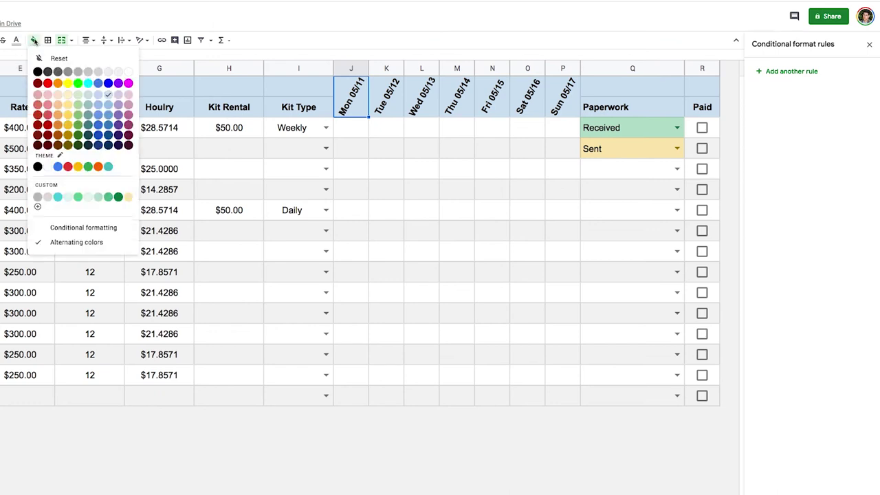
pyautogui.click(72, 227)
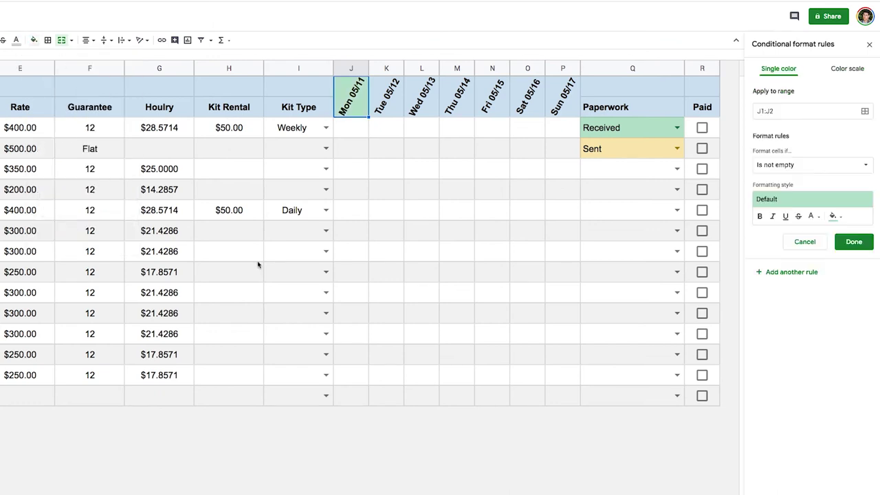
pyautogui.click(816, 165)
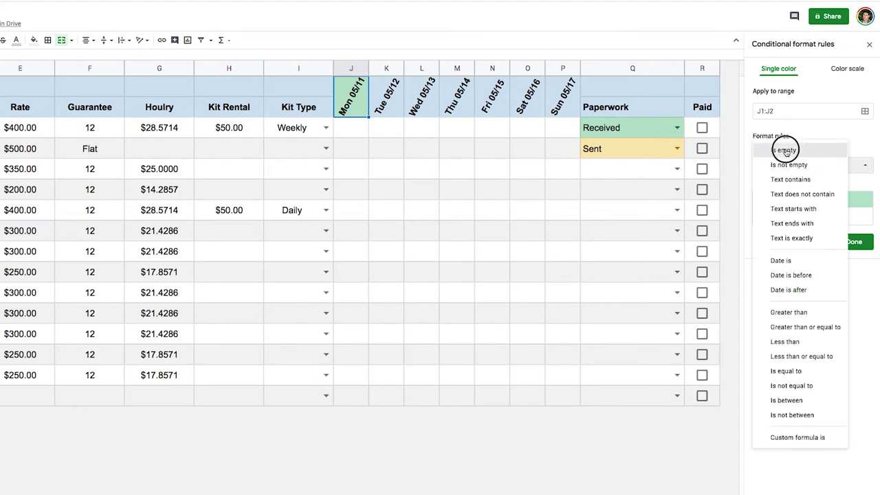
pyautogui.click(790, 151)
pyautogui.click(837, 201)
pyautogui.click(815, 224)
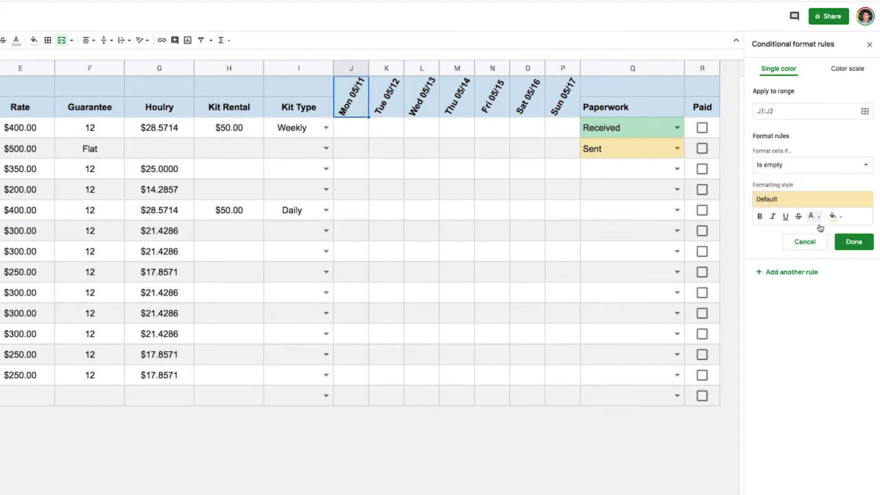
pyautogui.click(859, 246)
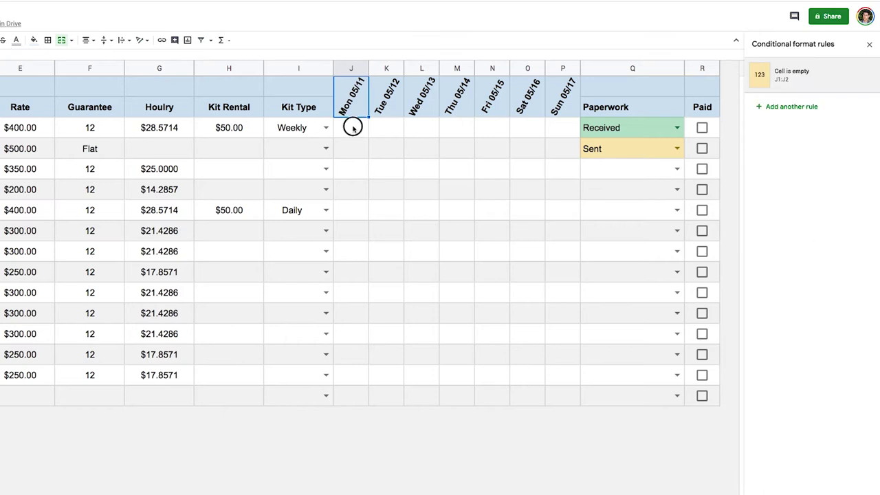
pyautogui.press('Delete')
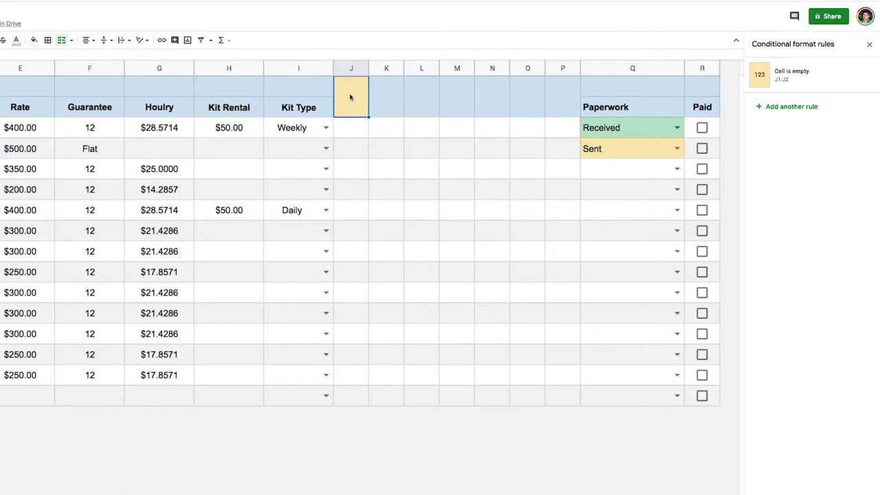
pyautogui.hotkey('ctrl', 'z')
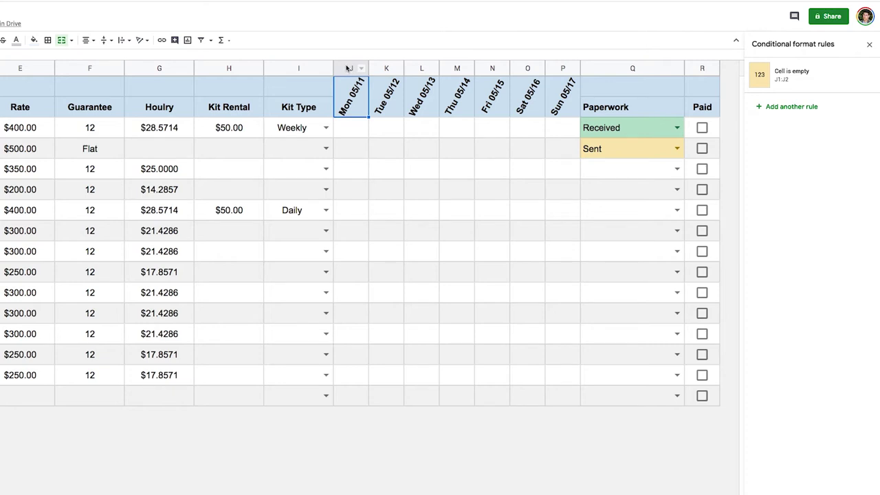
# Add a conditional format rule to J1:P16 that applies a light purple fill when the date is today.
pyautogui.moveTo(348, 68); pyautogui.dragTo(561, 66)
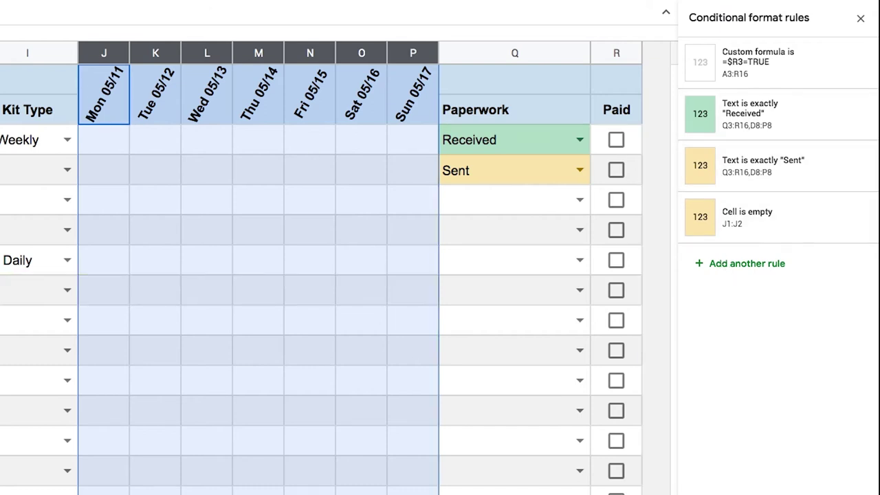
pyautogui.click(748, 271)
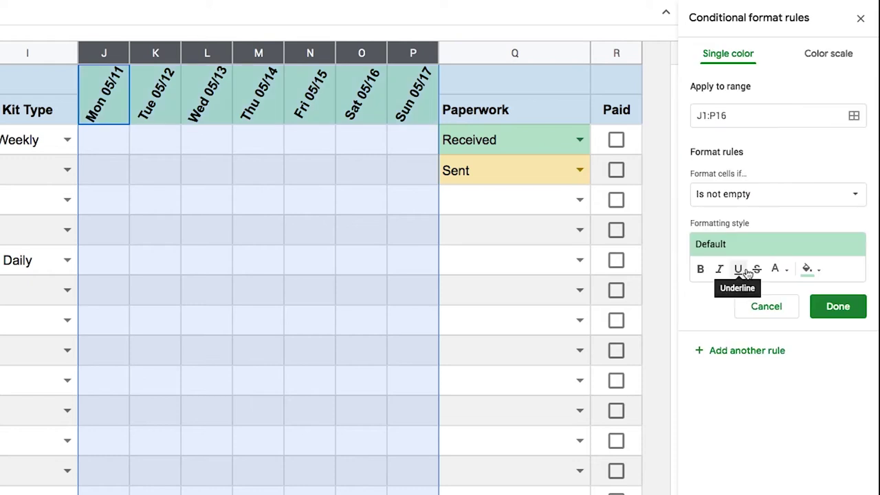
pyautogui.click(755, 197)
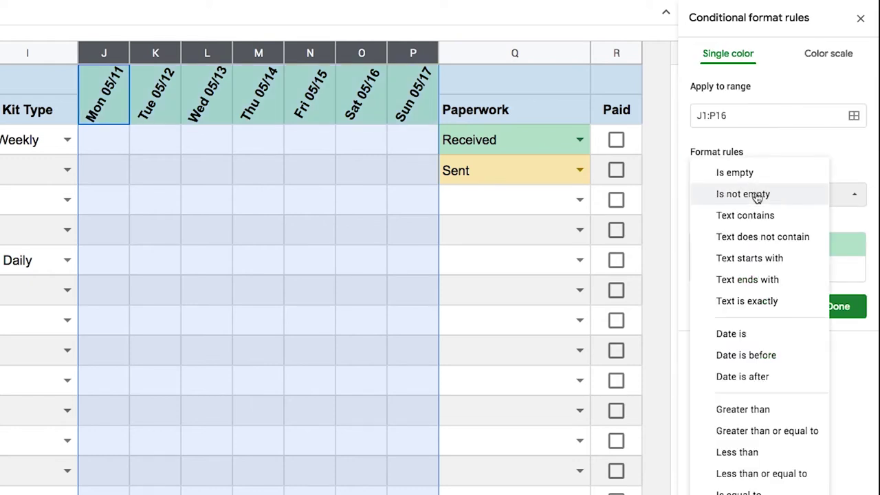
pyautogui.click(751, 335)
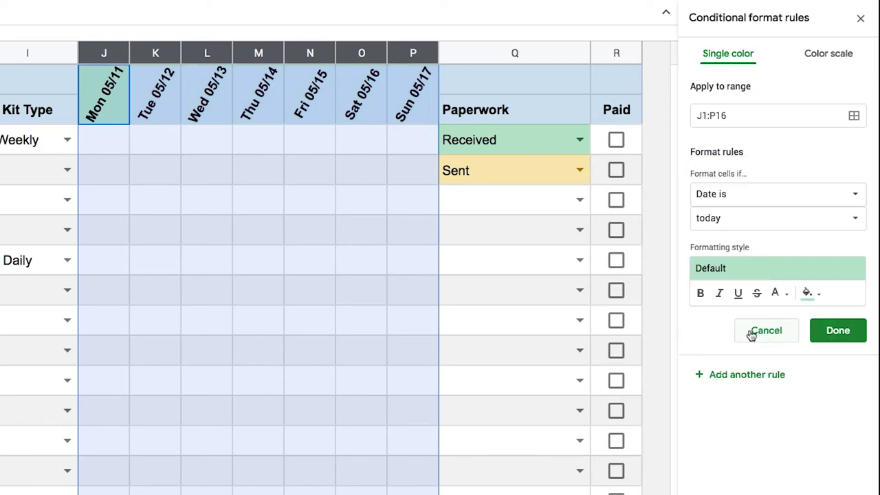
pyautogui.click(853, 220)
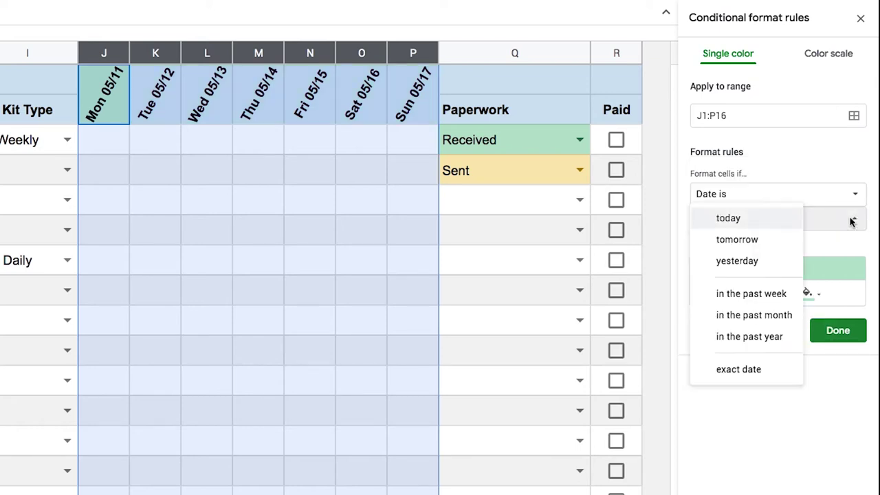
pyautogui.click(726, 219)
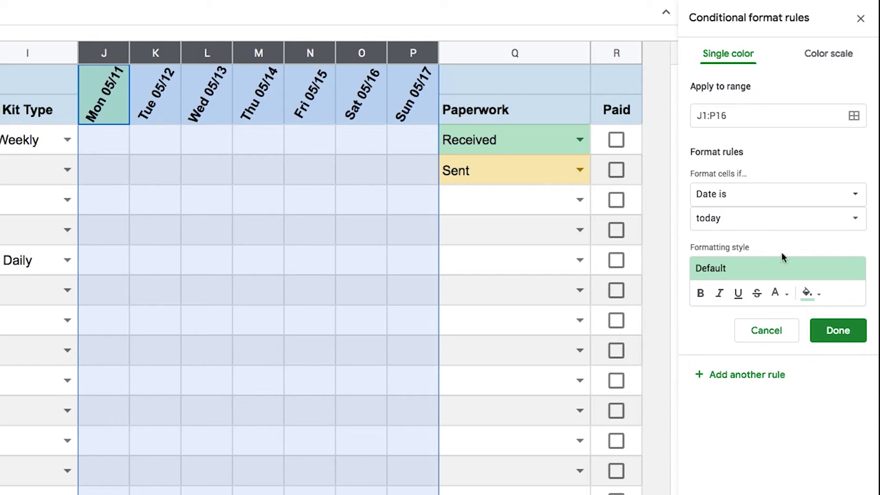
pyautogui.click(810, 294)
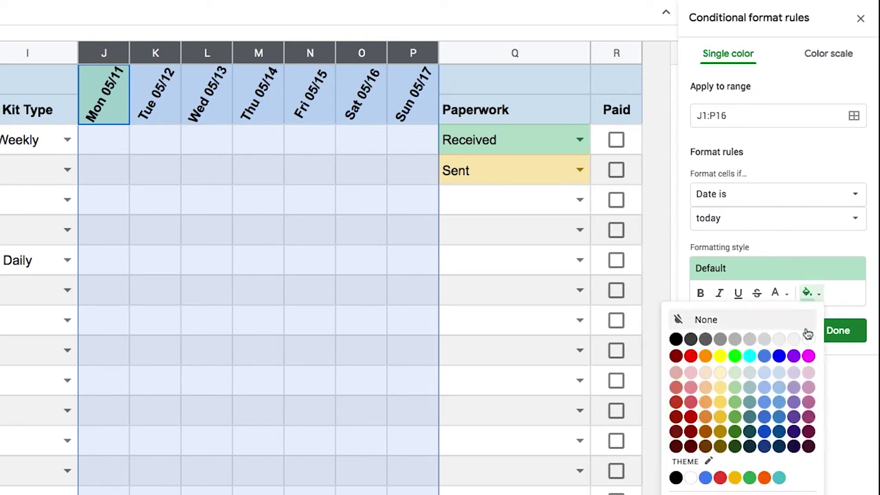
pyautogui.click(794, 374)
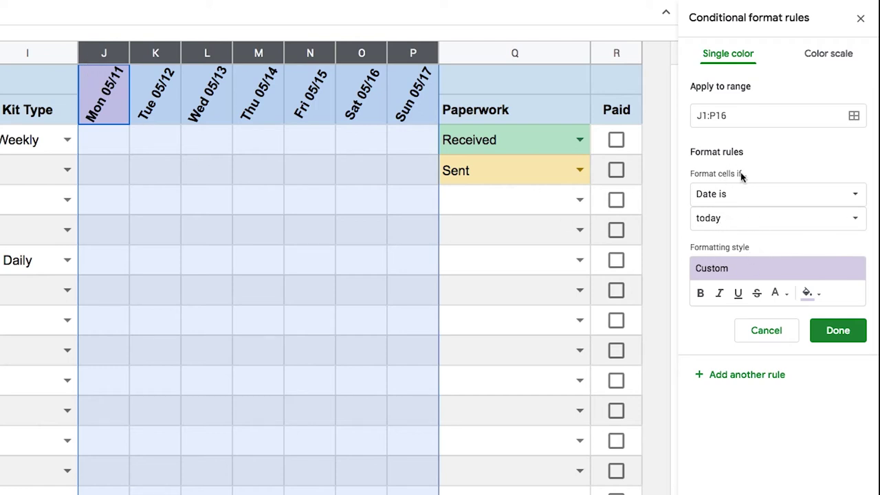
# Switch the purple rule's condition to the custom formula =J1=today() and save the rule.
pyautogui.click(753, 196)
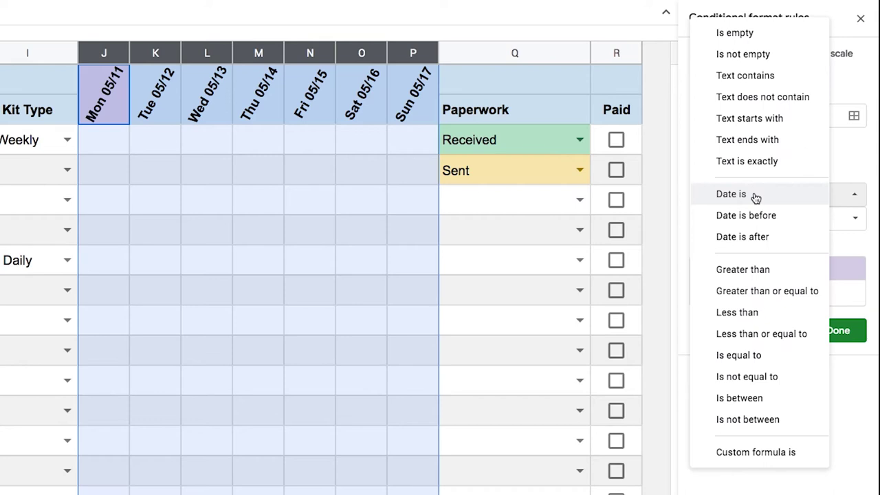
pyautogui.click(765, 453)
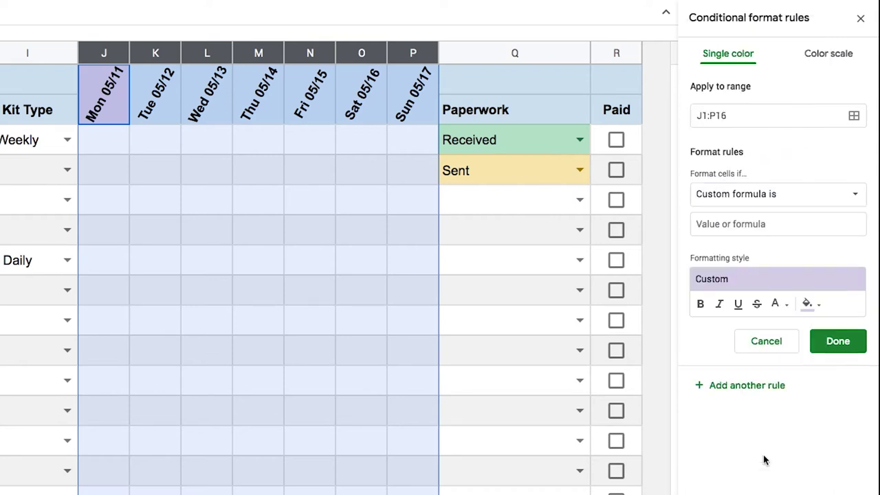
pyautogui.click(732, 224)
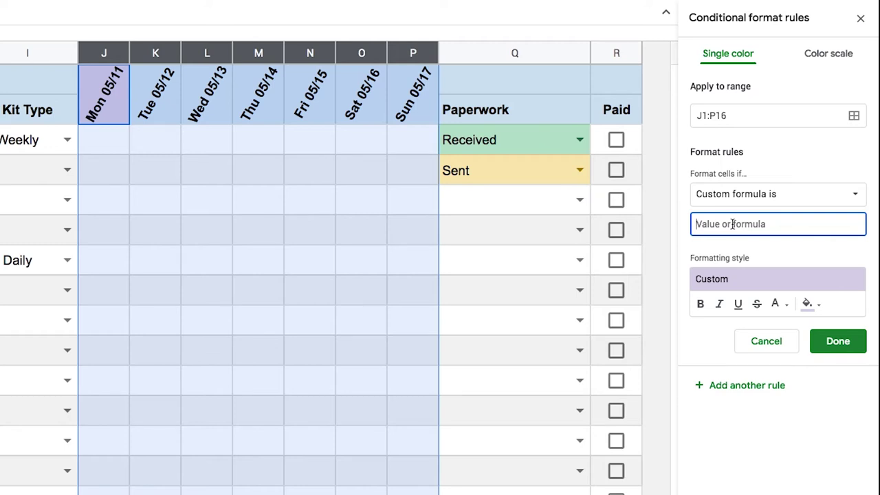
pyautogui.write('=')
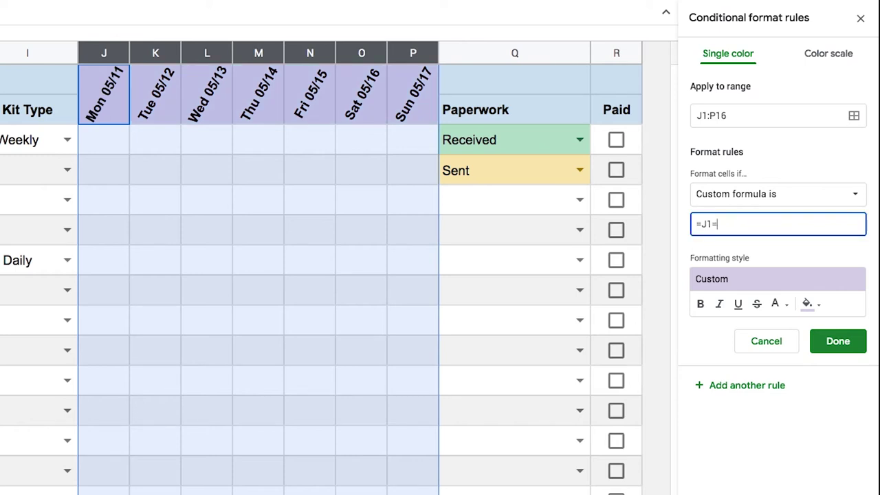
pyautogui.write('today(')
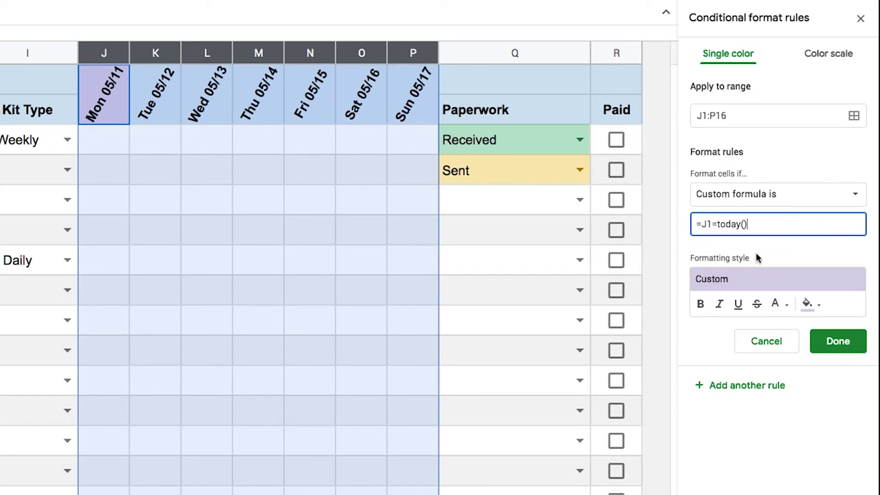
pyautogui.click(852, 341)
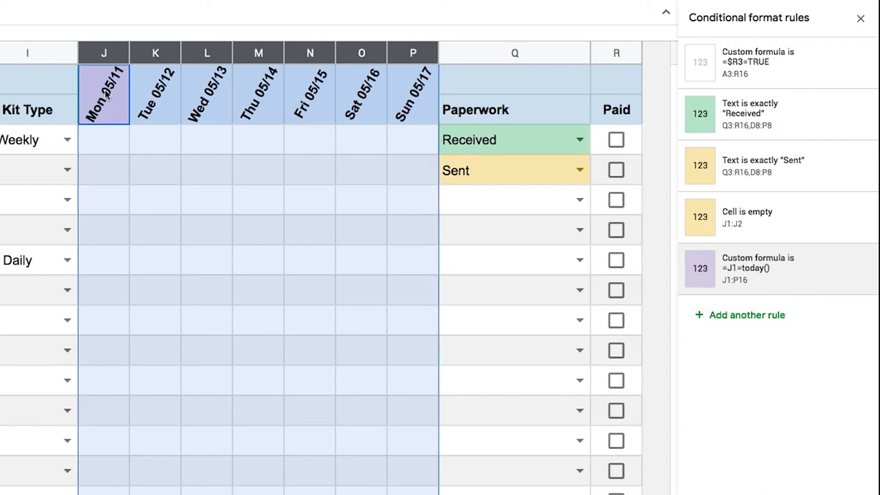
# Enter the formula =today()-3 in the column J date header to shift the week's dates.
pyautogui.click(245, 103)
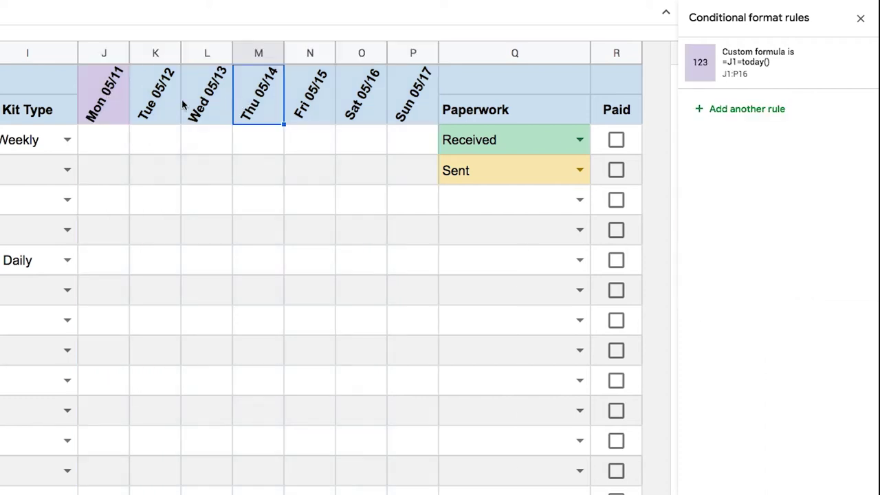
pyautogui.click(118, 108)
pyautogui.write('=today()-3')
pyautogui.press('Return')
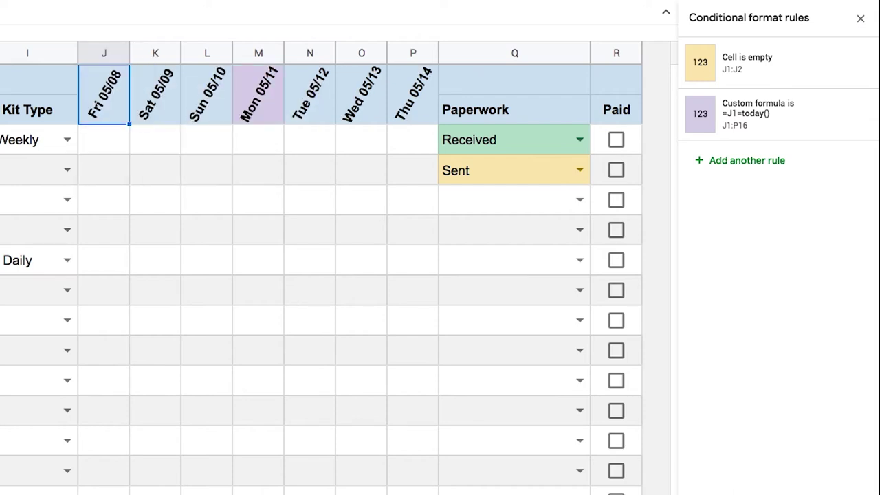
# Edit the today rule's custom formula to =J$1=today() so it highlights the whole current-day column, and save it.
pyautogui.click(261, 108)
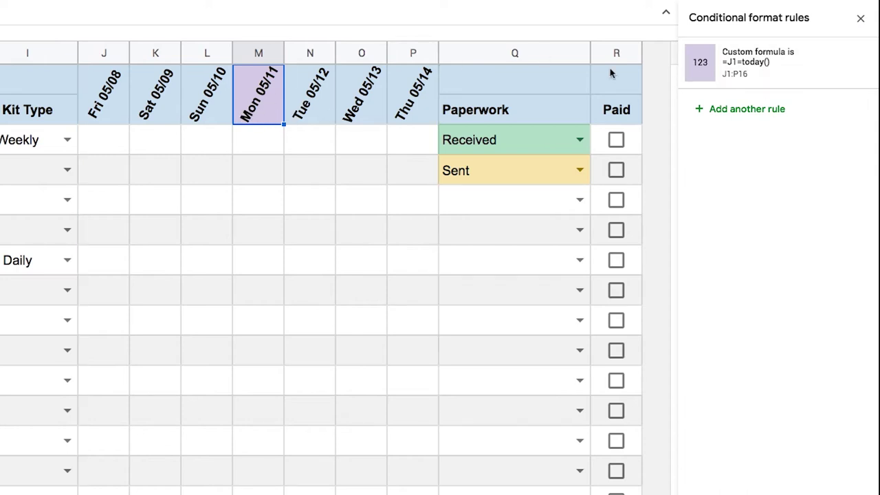
pyautogui.click(776, 62)
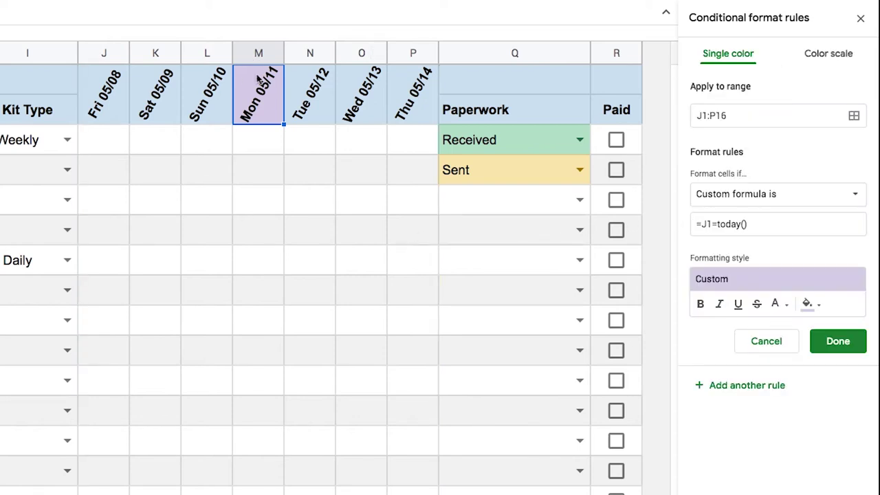
pyautogui.click(705, 225)
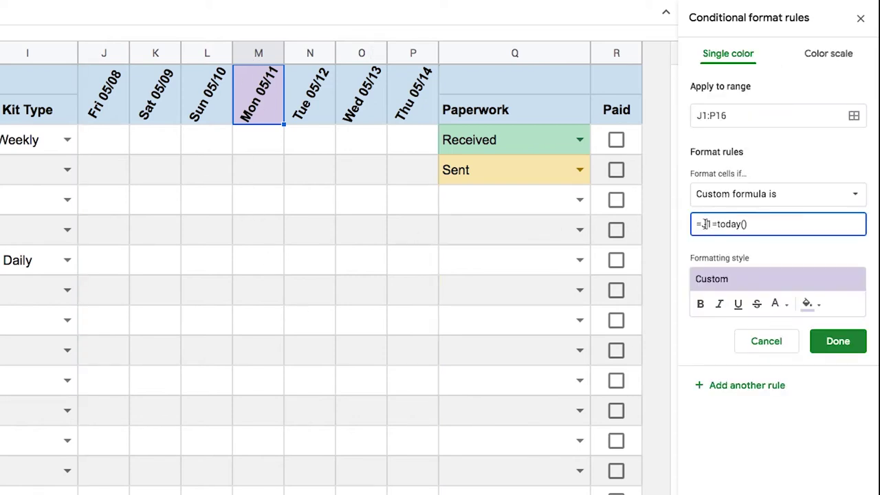
pyautogui.write('$')
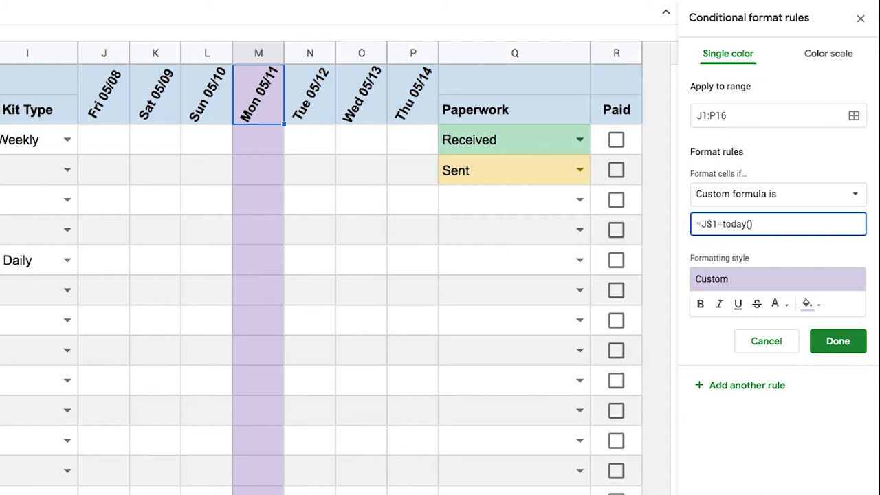
pyautogui.click(838, 341)
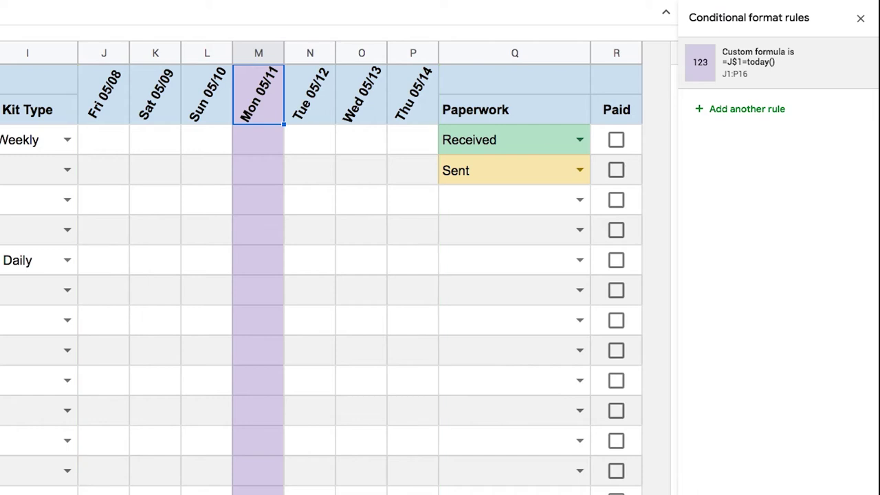
# Move the =J$1=today() rule above all other conditional format rules and test it by toggling the Paid checkbox in row 3, leaving it unchecked.
pyautogui.hotkey('ctrl', 'a')
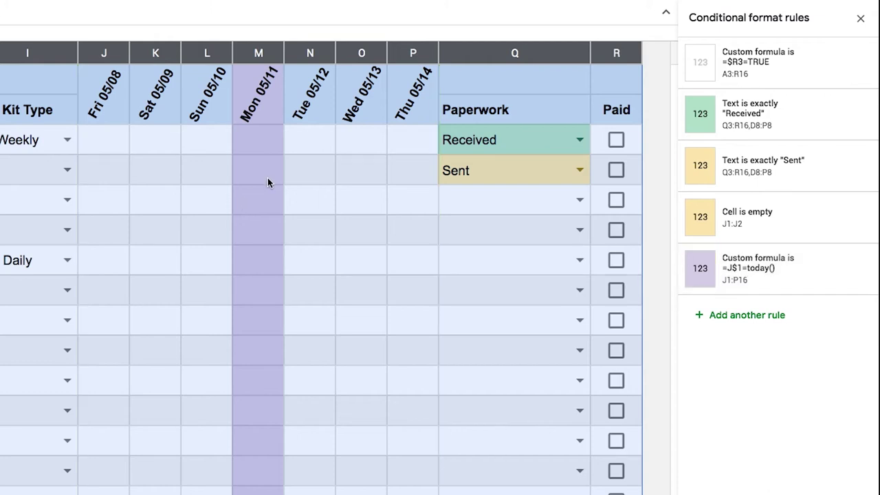
pyautogui.click(615, 142)
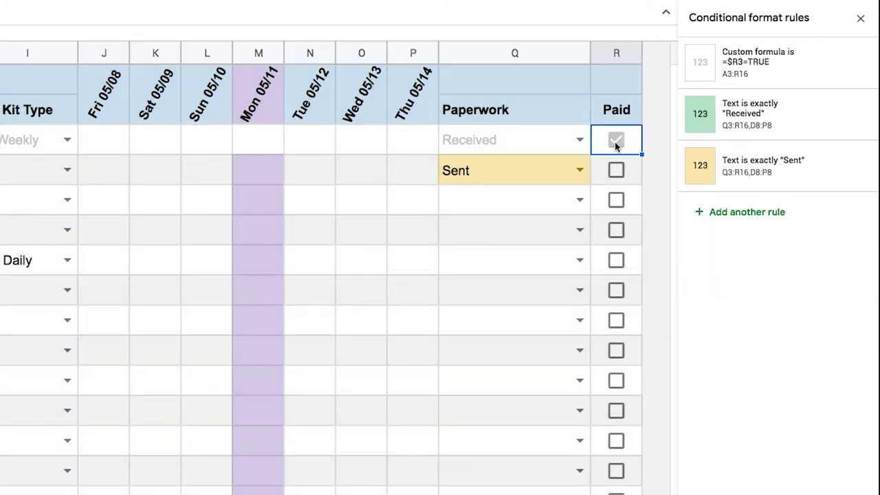
pyautogui.hotkey('ctrl', 'a')
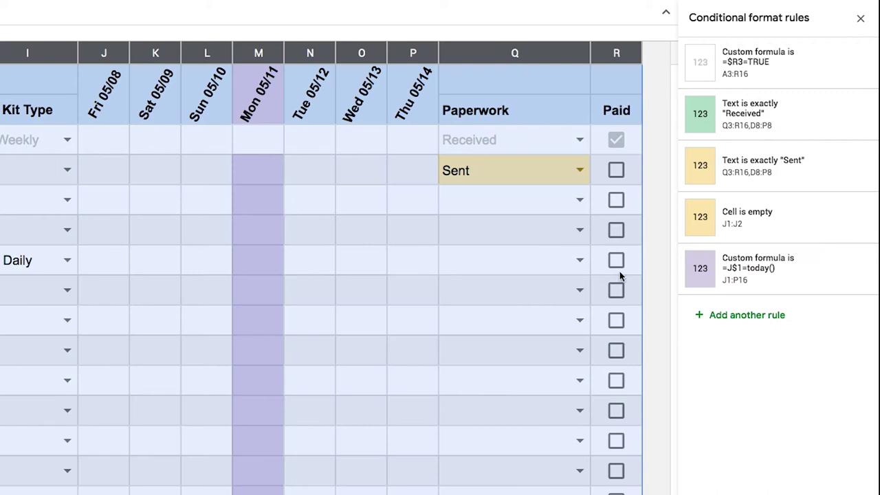
pyautogui.moveTo(680, 268); pyautogui.dragTo(676, 70)
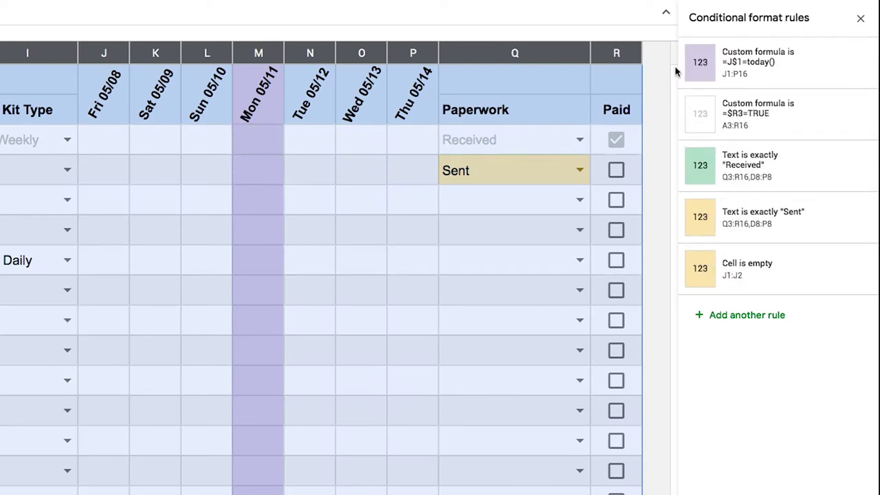
pyautogui.click(615, 141)
pyautogui.click(615, 143)
pyautogui.click(615, 141)
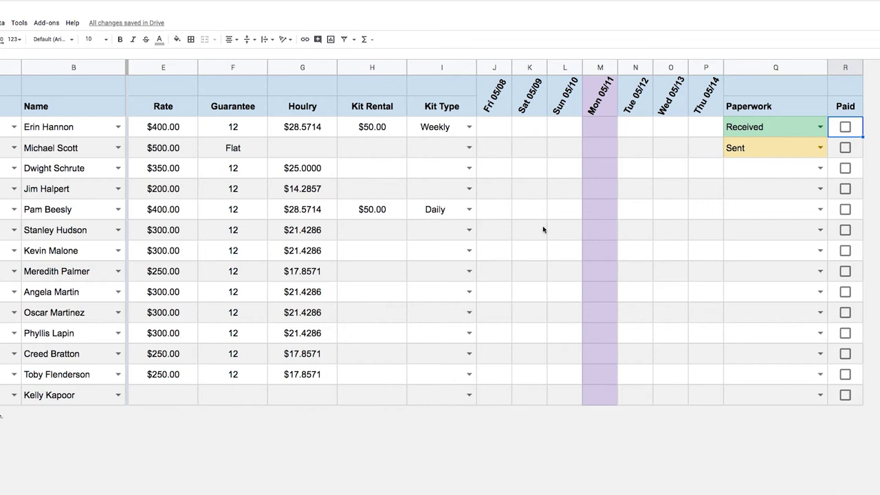
pyautogui.click(506, 214)
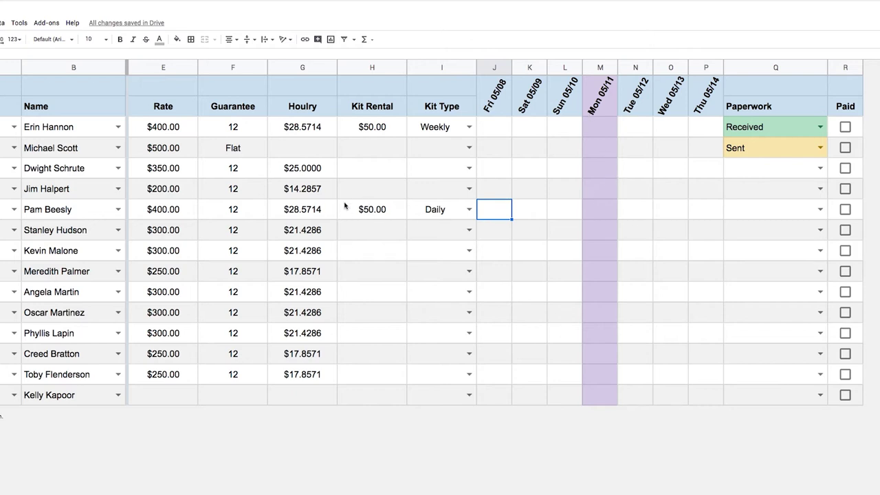
pyautogui.click(172, 216)
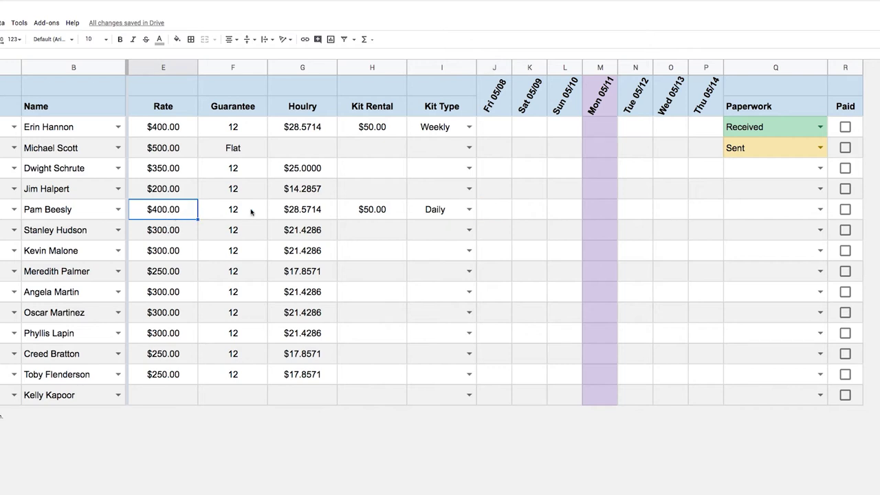
pyautogui.click(389, 212)
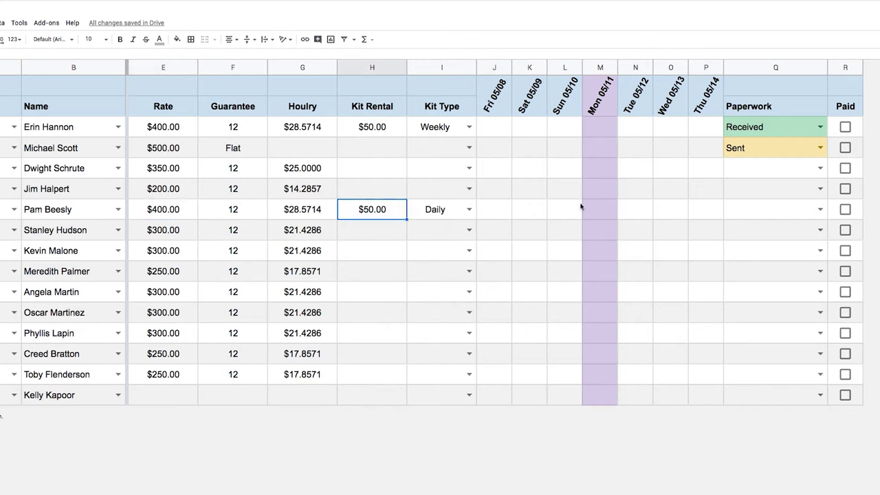
# Enter 1 in the first crew row under Mon 05/11 and set the number format of J3:P16 to Automatic.
pyautogui.click(601, 131)
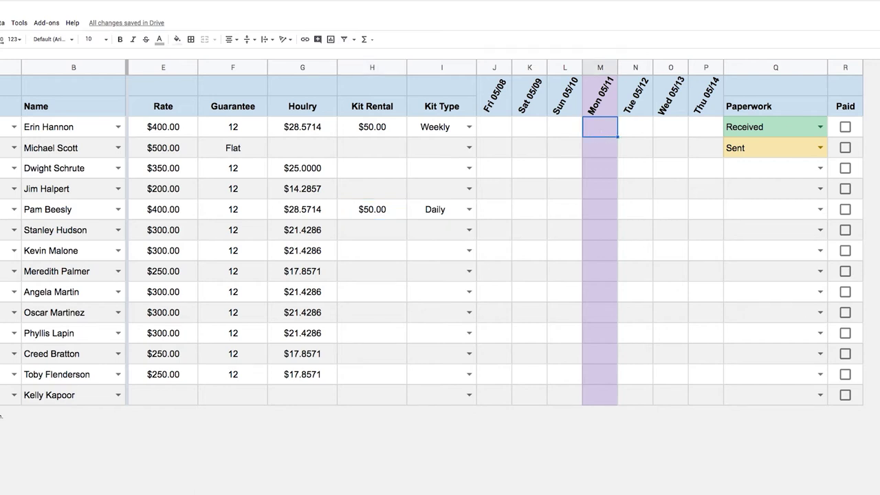
pyautogui.write('1')
pyautogui.press('Return')
pyautogui.click(609, 133)
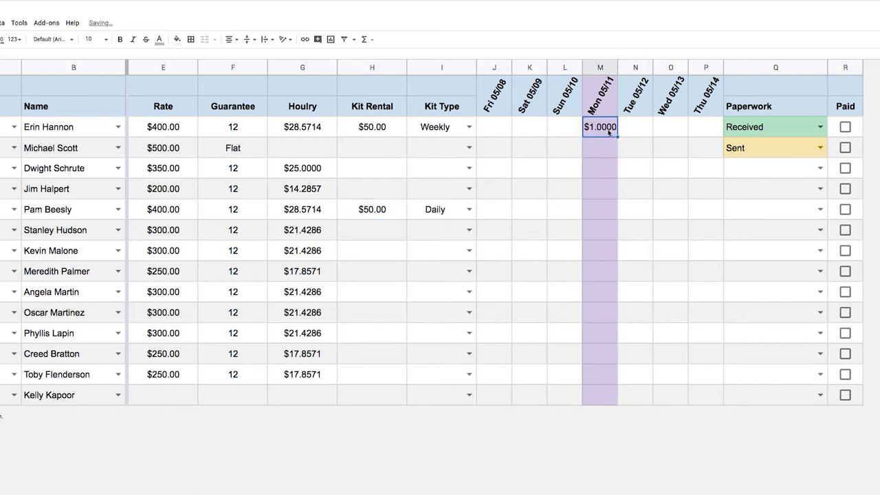
pyautogui.moveTo(496, 130)
pyautogui.mouseDown()
pyautogui.moveTo(709, 328)
pyautogui.moveTo(711, 399)
pyautogui.mouseUp()
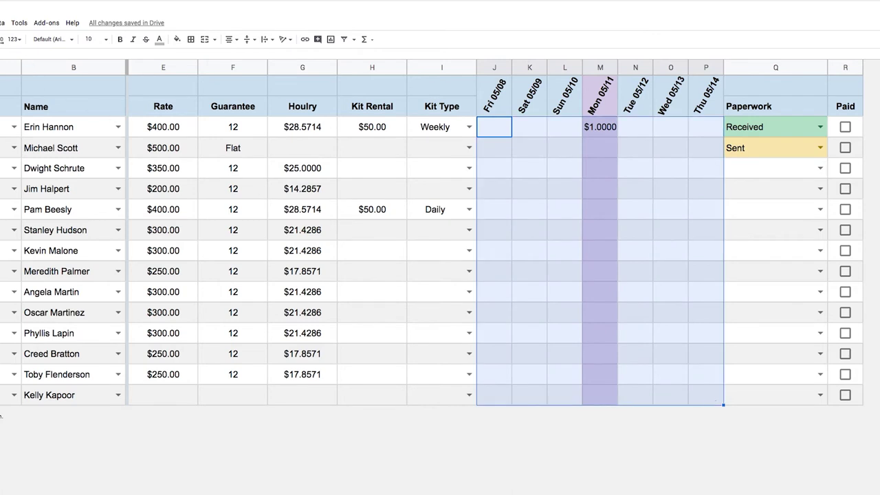
pyautogui.click(14, 40)
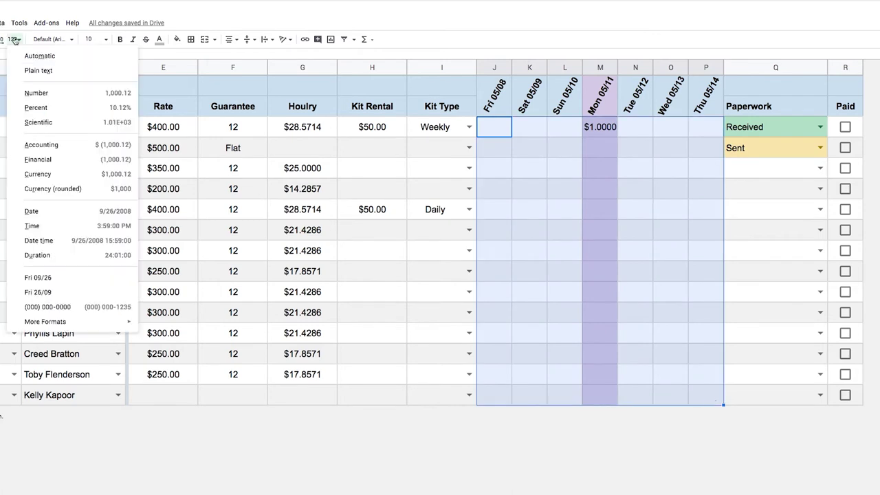
pyautogui.click(47, 57)
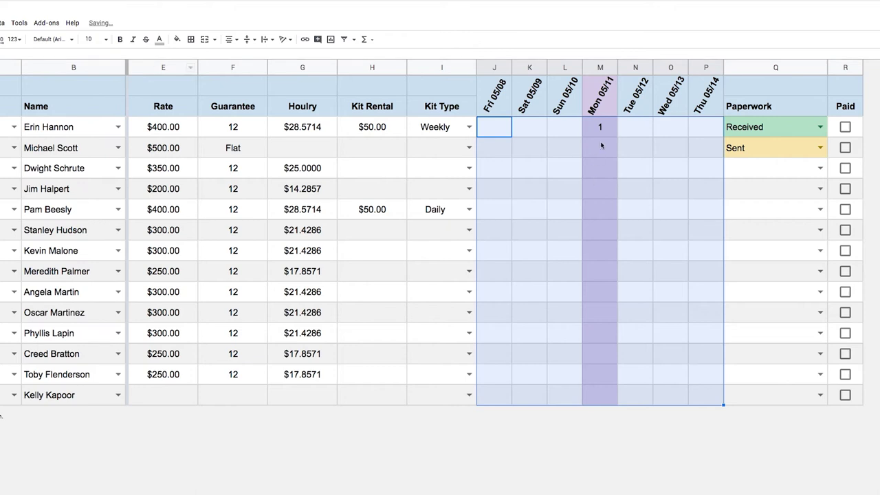
# Fill the 1 in the Mon 05/11 column down from the first crew row through the last.
pyautogui.click(599, 130)
pyautogui.click(617, 137)
pyautogui.moveTo(617, 137); pyautogui.dragTo(616, 402)
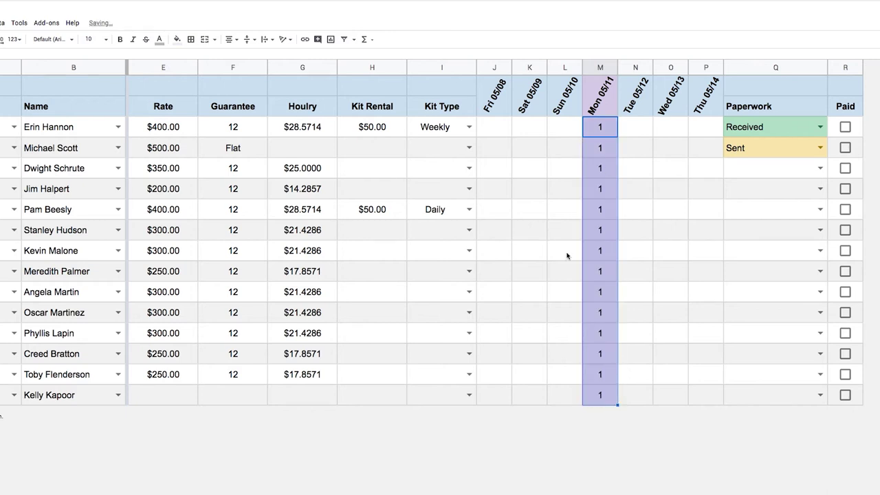
# Enter 1 in the first crew row under both Sun 05/10 and Tue 05/12.
pyautogui.click(567, 127)
pyautogui.write('1')
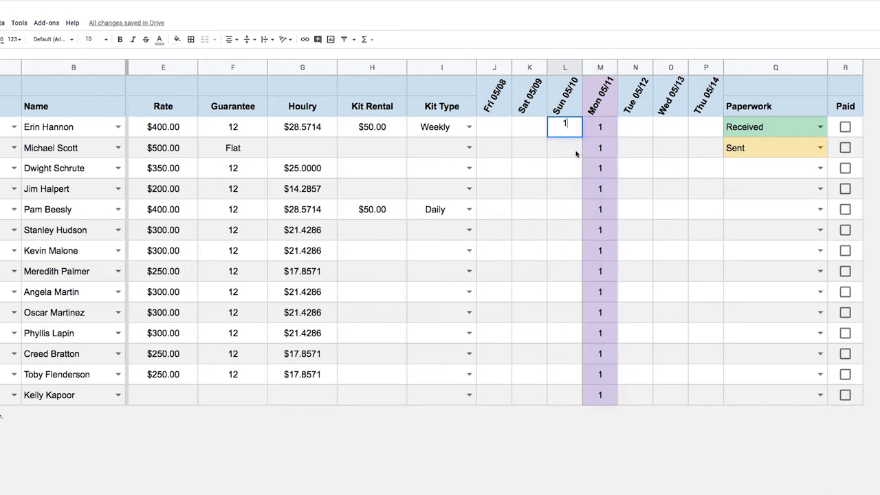
pyautogui.click(634, 129)
pyautogui.write('1')
# Enter 0.5 under Sun 05/10 and Tue 05/12 for the crew member with the Daily kit type.
pyautogui.click(562, 217)
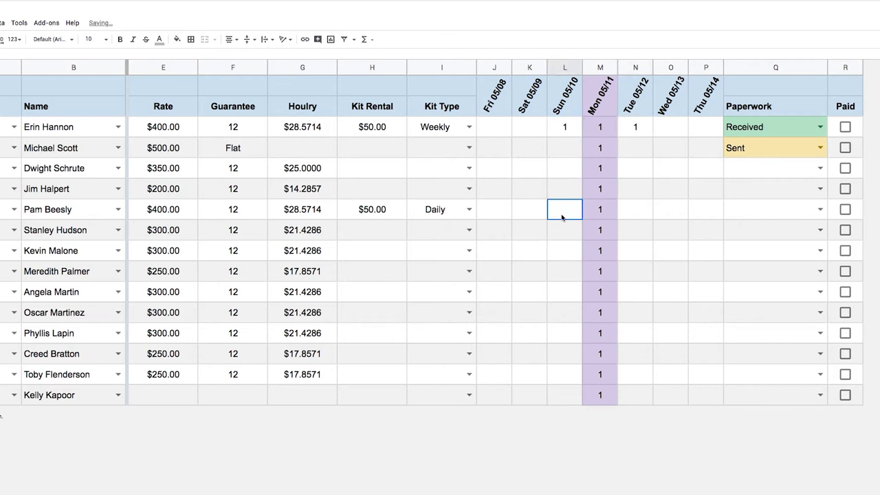
pyautogui.write('0.5')
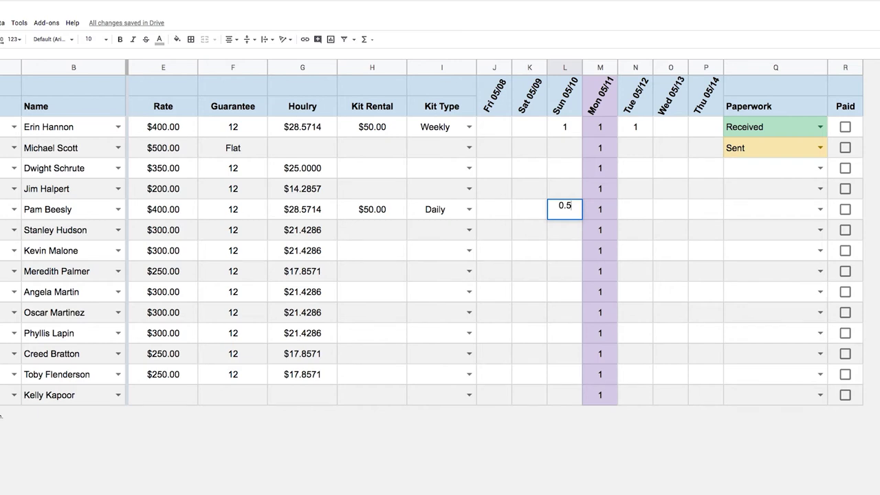
pyautogui.click(635, 209)
pyautogui.write('0.5')
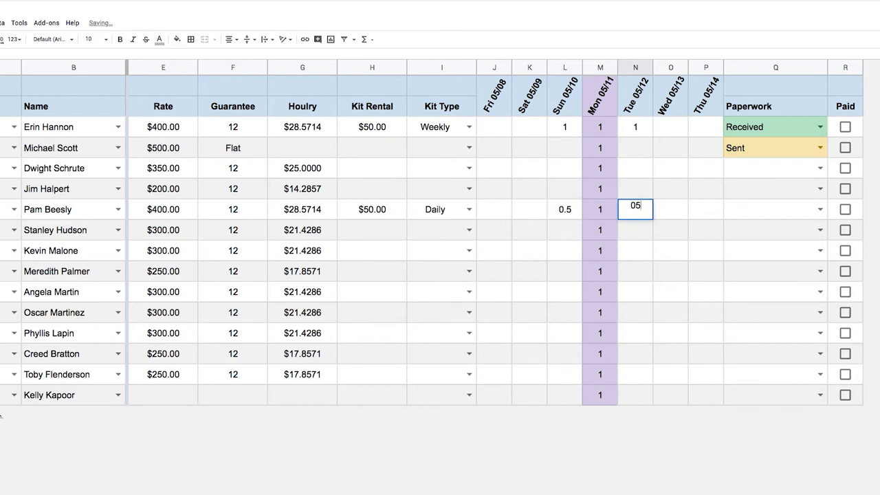
pyautogui.click(671, 209)
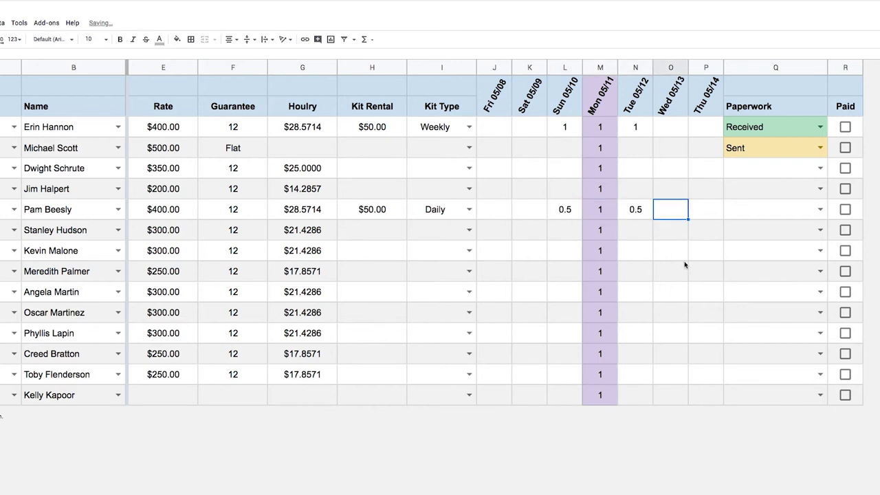
# Try the Number format on the Sun 05/10 to Tue 05/12 attendance cells, L3:N16, and undo it.
pyautogui.moveTo(563, 127); pyautogui.dragTo(646, 406)
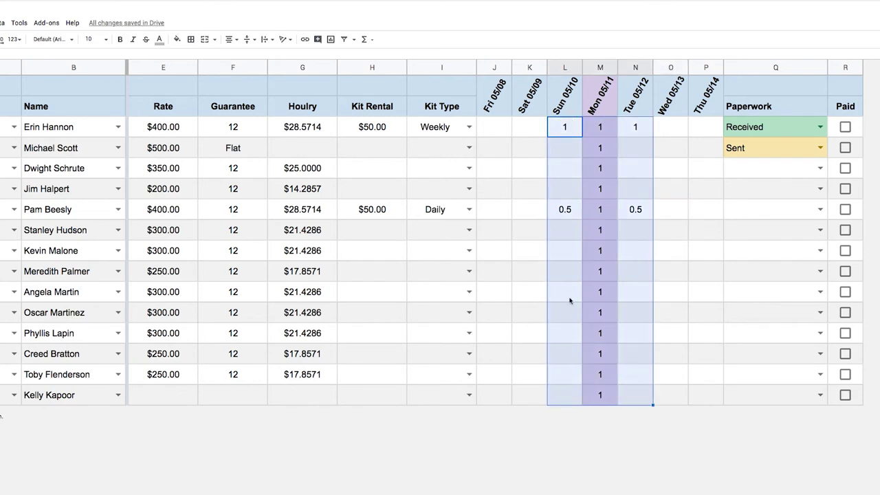
pyautogui.click(598, 209)
pyautogui.click(565, 210)
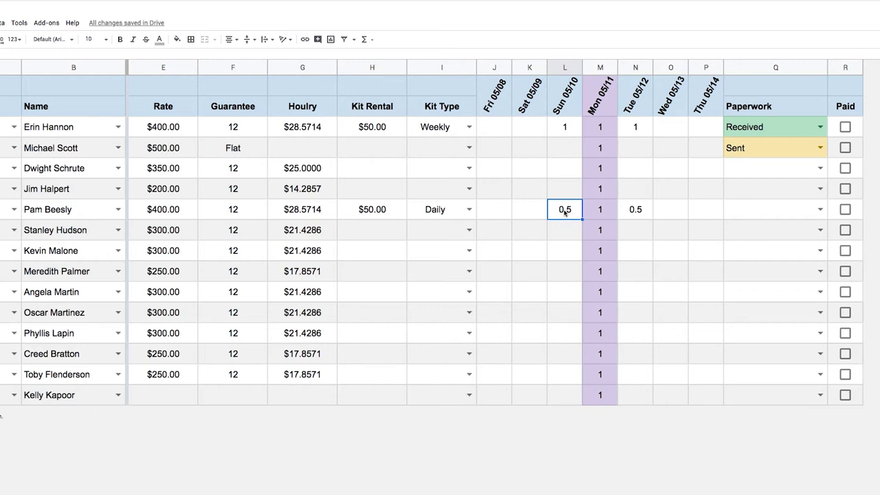
pyautogui.moveTo(565, 129); pyautogui.dragTo(633, 413)
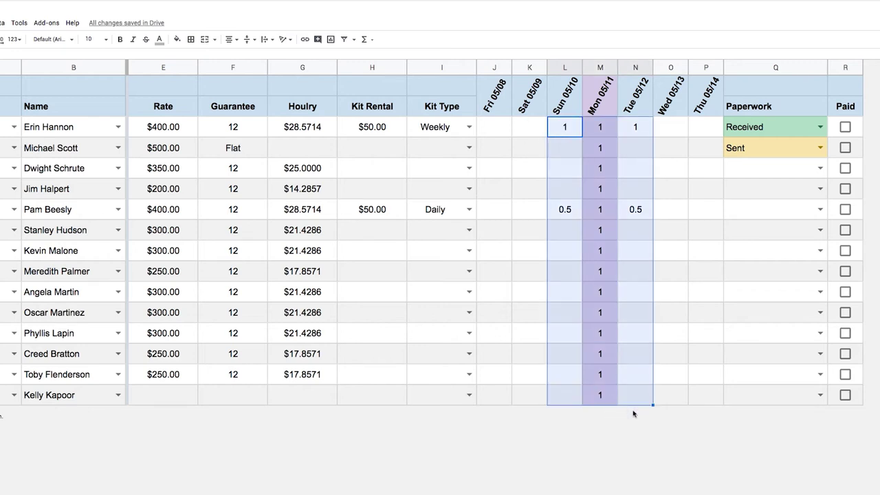
pyautogui.click(14, 39)
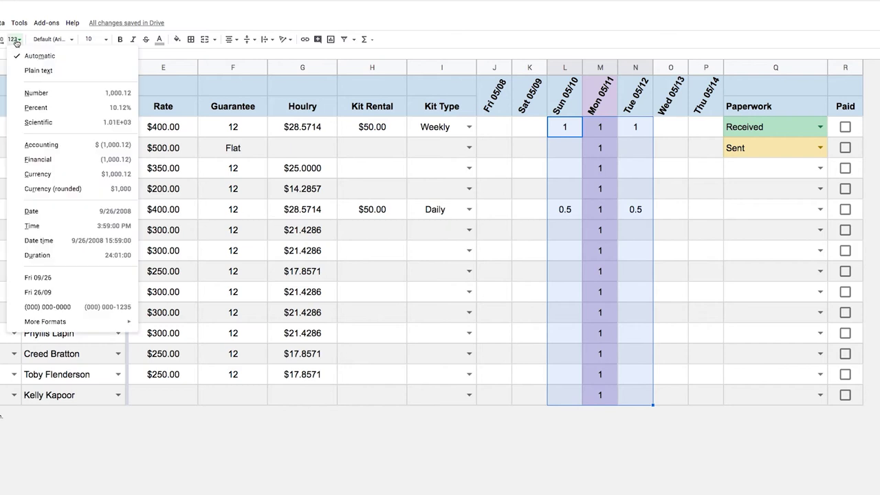
pyautogui.click(43, 97)
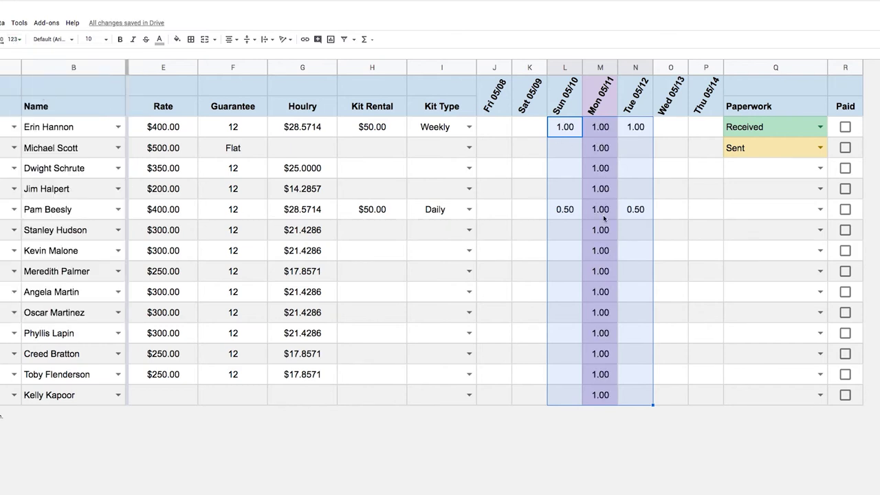
pyautogui.hotkey('ctrl', 'z')
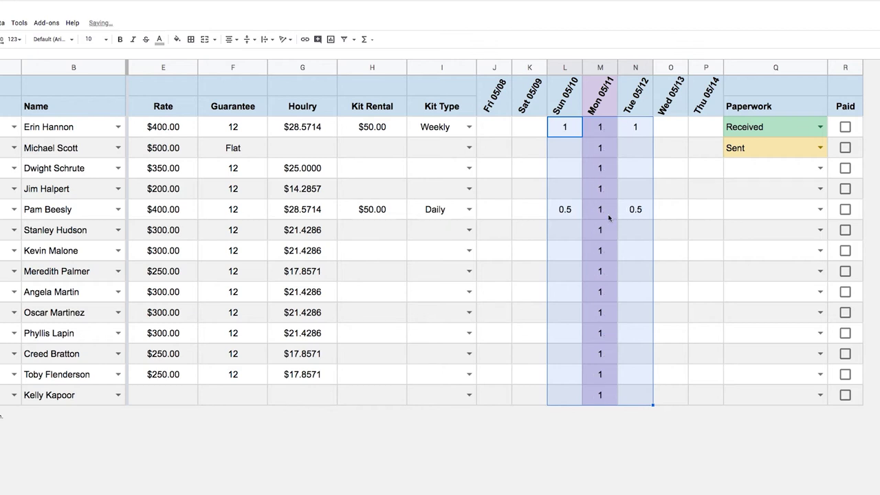
pyautogui.click(657, 215)
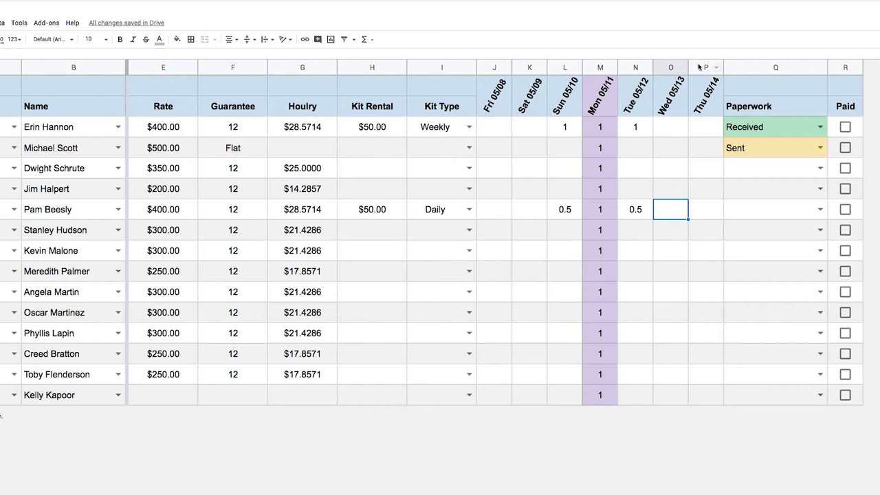
# Insert a column directly after Thu 05/14 and set its width to 100 pixels.
pyautogui.click(698, 67)
pyautogui.rightClick(699, 67)
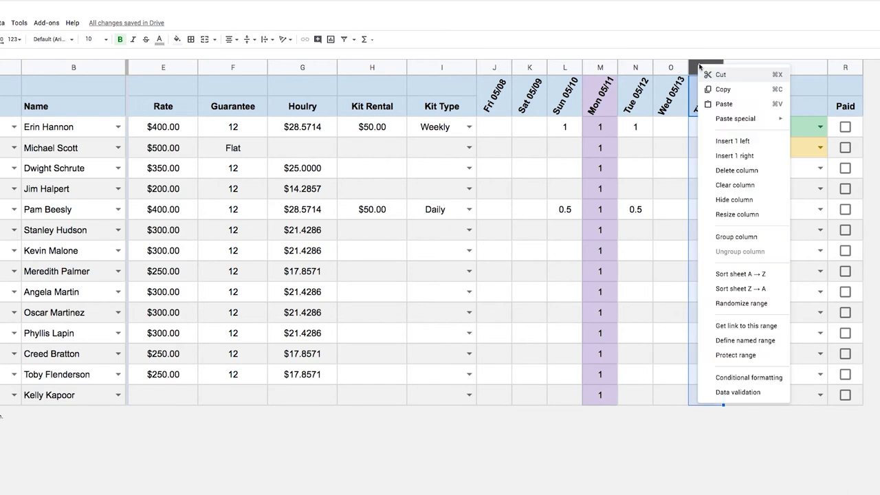
pyautogui.click(734, 158)
pyautogui.rightClick(732, 67)
pyautogui.click(771, 213)
pyautogui.write('100')
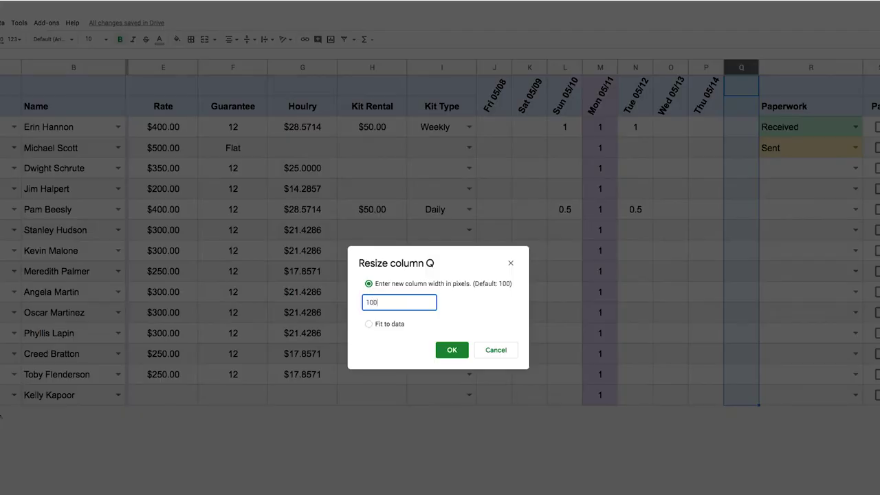
pyautogui.press('Return')
# Insert two more columns between the new column Q and the Paperwork column.
pyautogui.rightClick(742, 68)
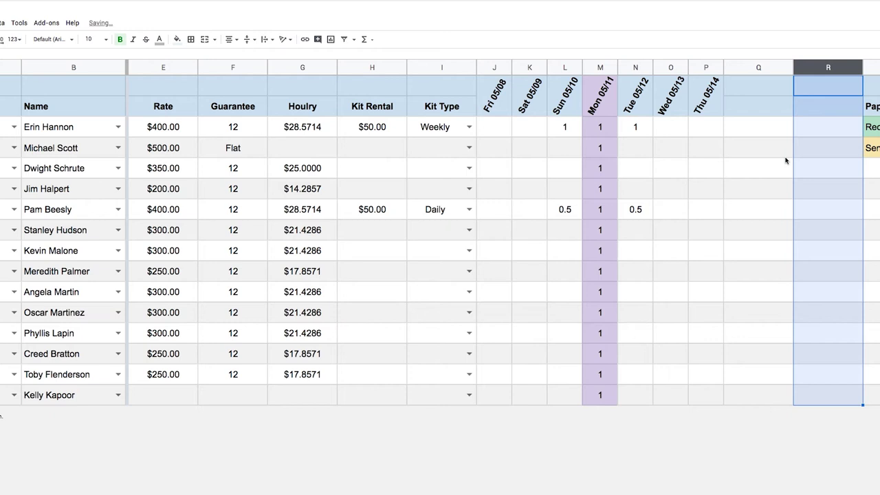
pyautogui.hotkey('ctrl', 'alt', '=')
pyautogui.hscroll(1, 786, 160)
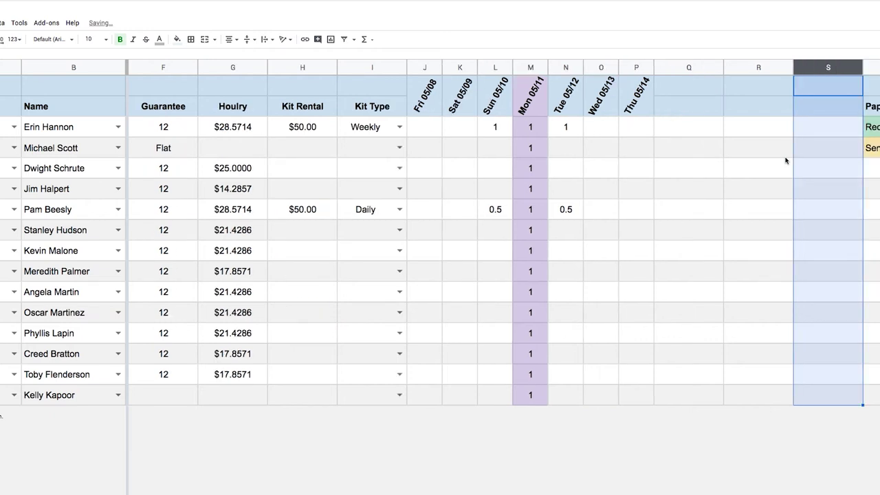
# Label the three new columns Est. Wages, Est. Kit Rental and Est. Payout in header row 2.
pyautogui.click(695, 107)
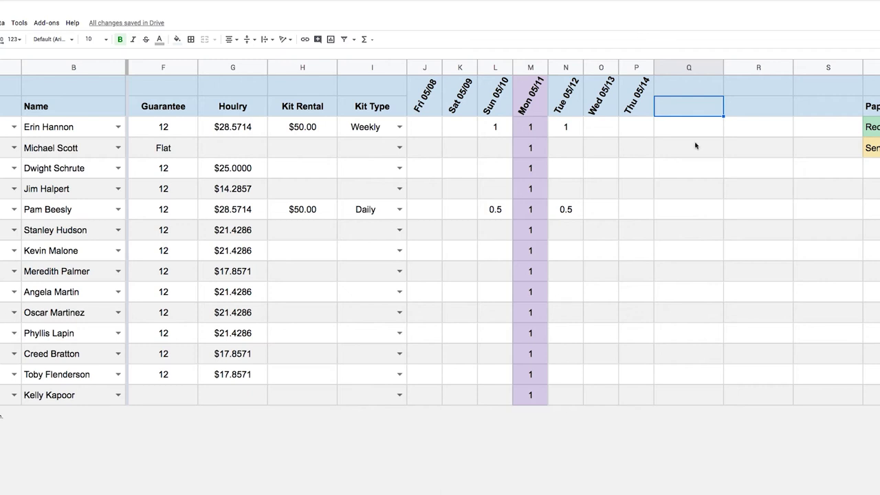
pyautogui.write('Est. Wages')
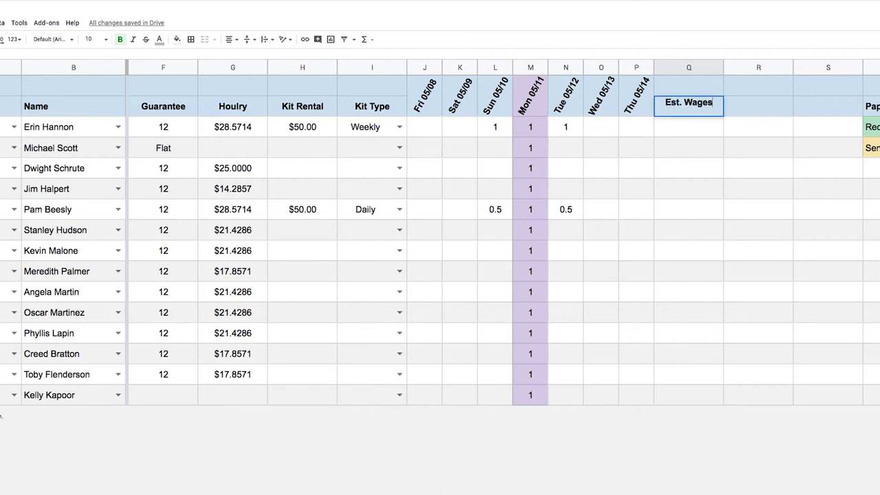
pyautogui.press('Tab')
pyautogui.write('Est.')
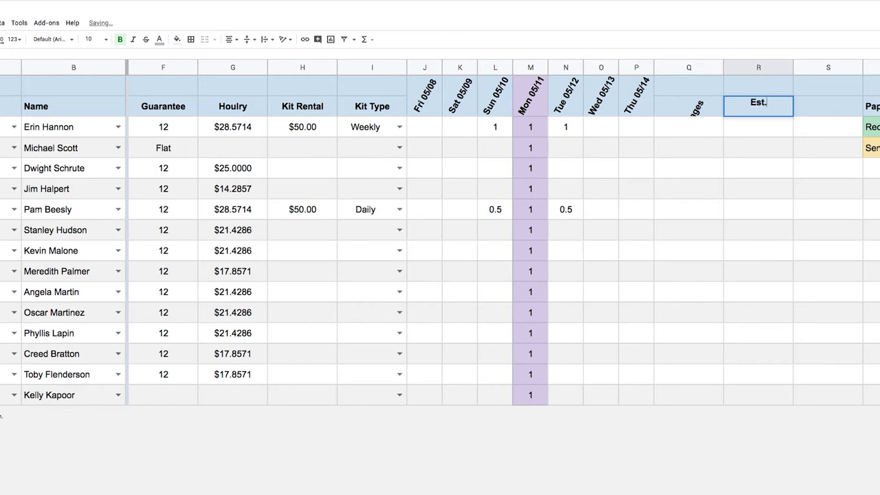
pyautogui.write(' Kit Rental')
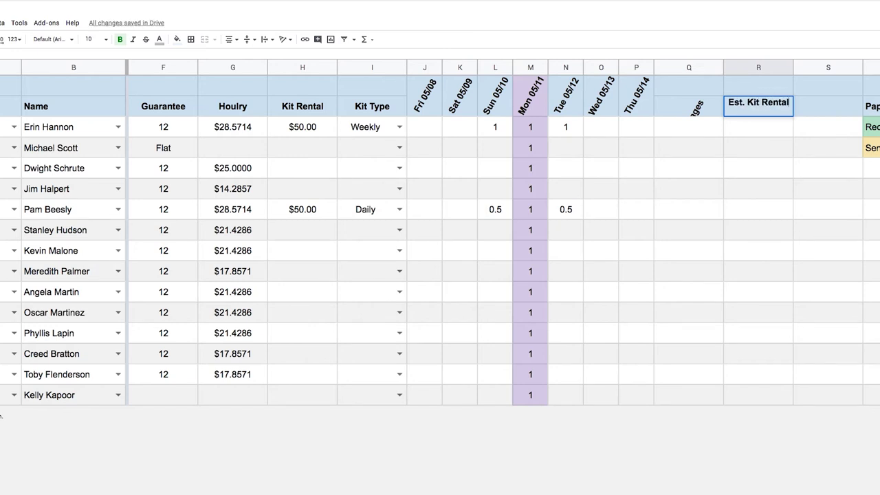
pyautogui.press('Tab')
pyautogui.write('Est.')
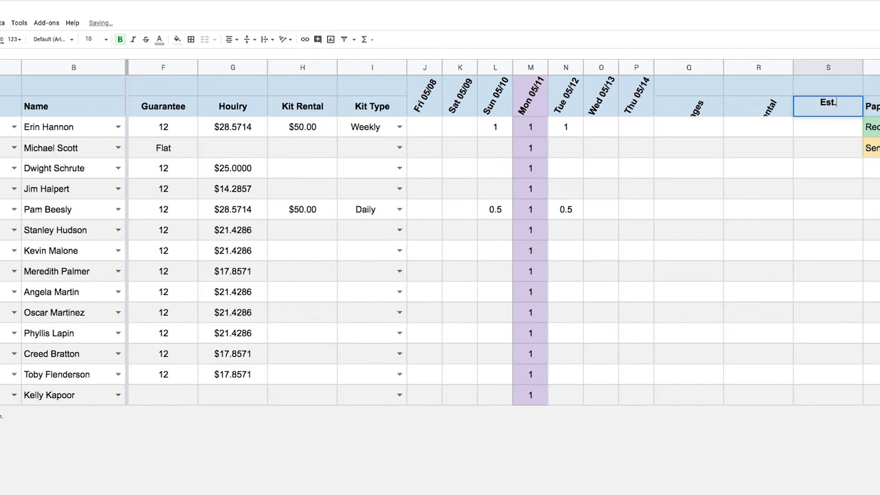
pyautogui.write(' Payout')
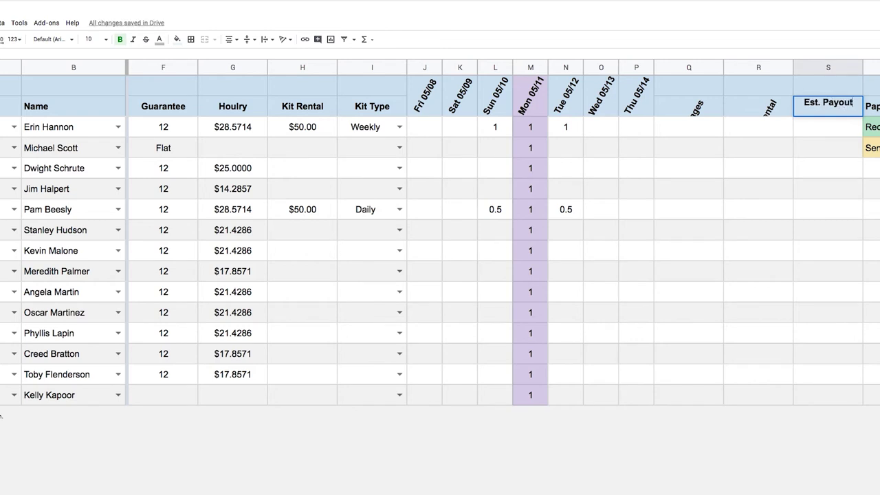
pyautogui.press('Return')
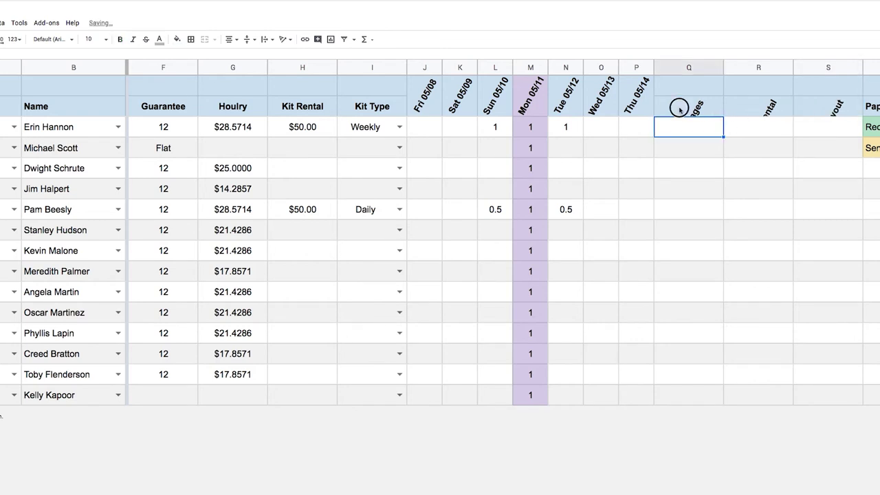
# Remove the text rotation from the Est. Wages, Est. Kit Rental and Est. Payout headers.
pyautogui.moveTo(680, 110); pyautogui.dragTo(833, 107)
pyautogui.click(284, 41)
pyautogui.click(286, 58)
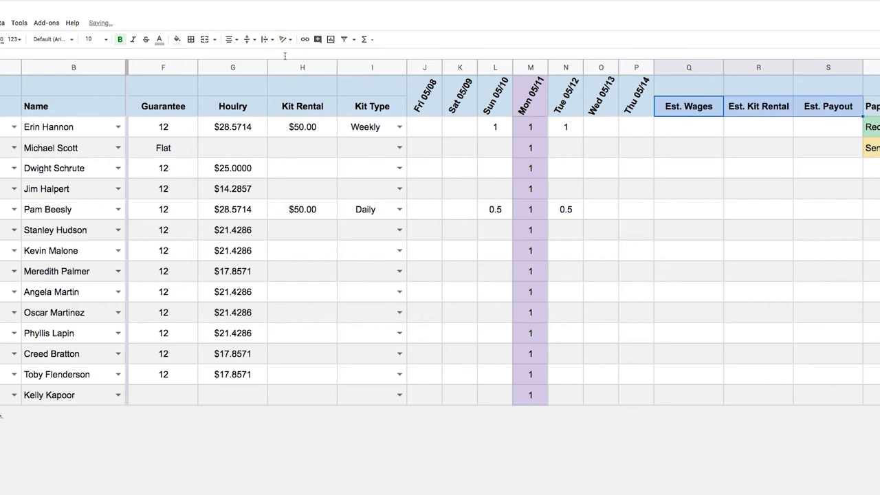
pyautogui.moveTo(700, 133); pyautogui.dragTo(851, 423)
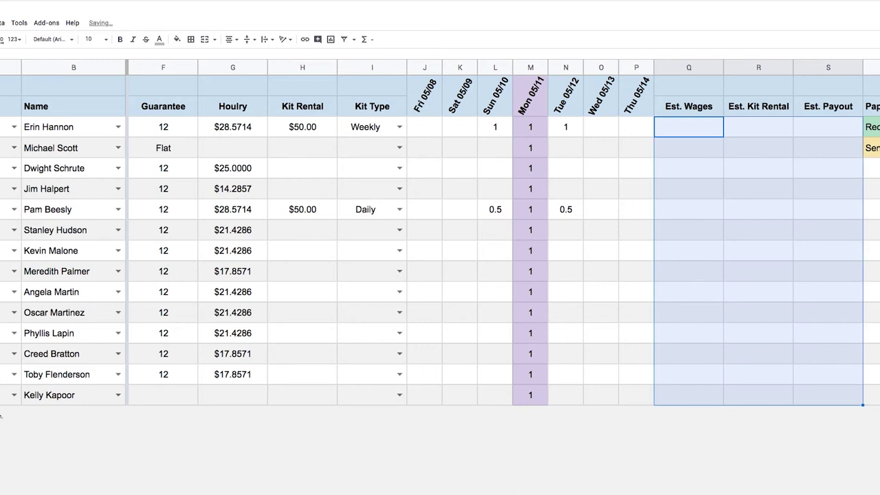
pyautogui.click(704, 132)
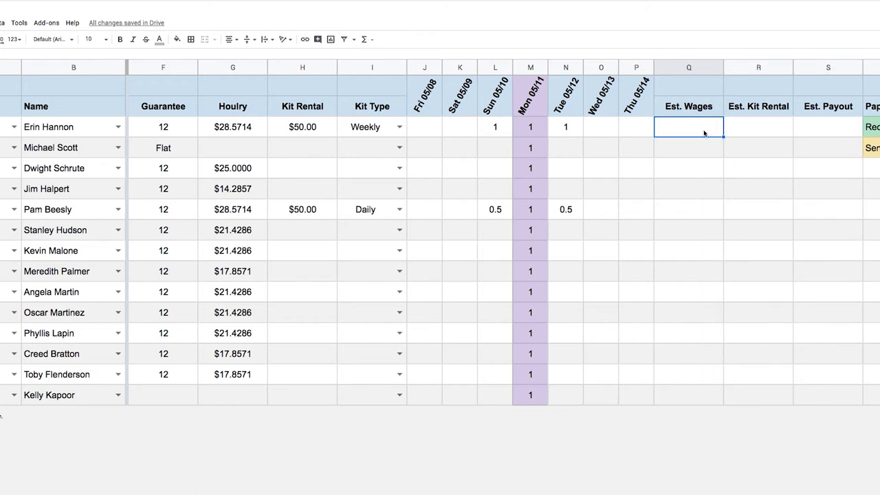
pyautogui.moveTo(633, 131); pyautogui.dragTo(435, 130)
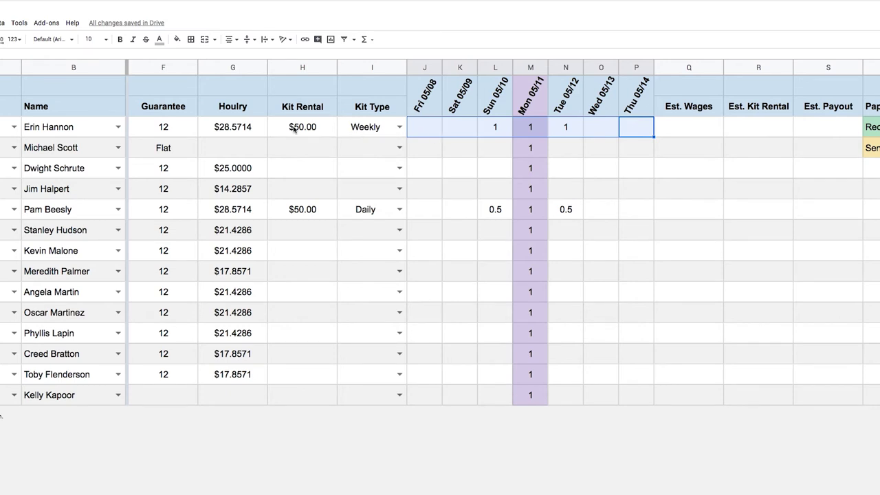
pyautogui.click(191, 122)
pyautogui.click(127, 68)
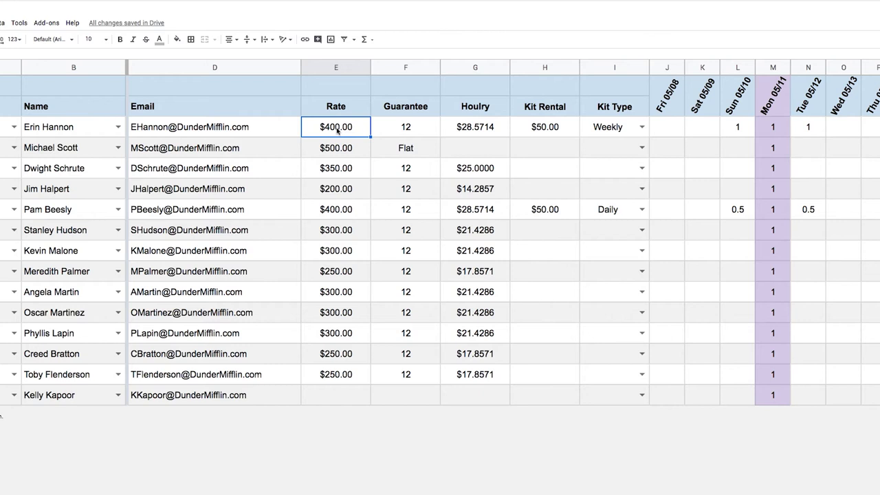
pyautogui.hotkey('ctrl', 'z')
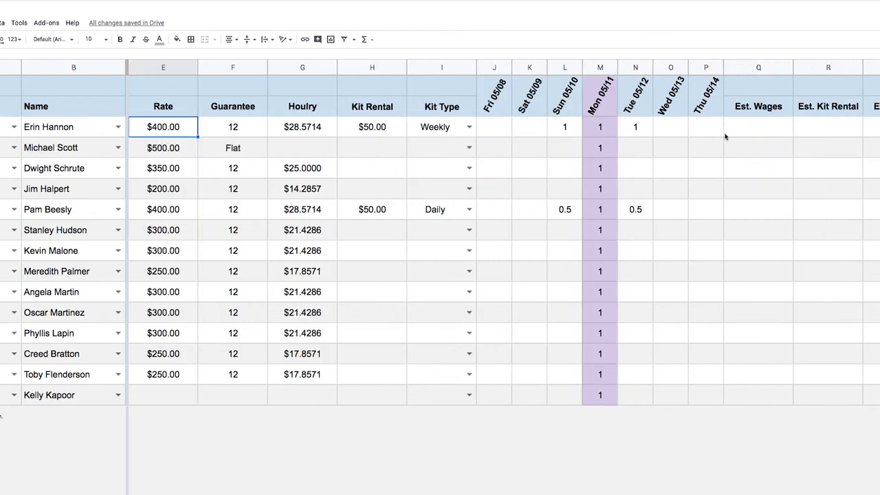
# Enter =SUM(J3:P3)*E3 in the first crew row's Est. Wages cell to multiply days worked by the rate.
pyautogui.click(760, 136)
pyautogui.write('=SUM(')
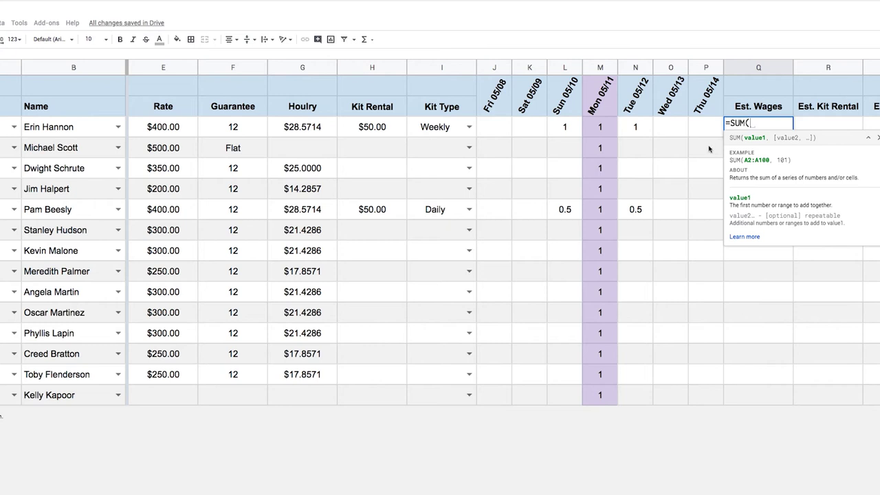
pyautogui.moveTo(705, 131); pyautogui.dragTo(509, 133)
pyautogui.write(')*')
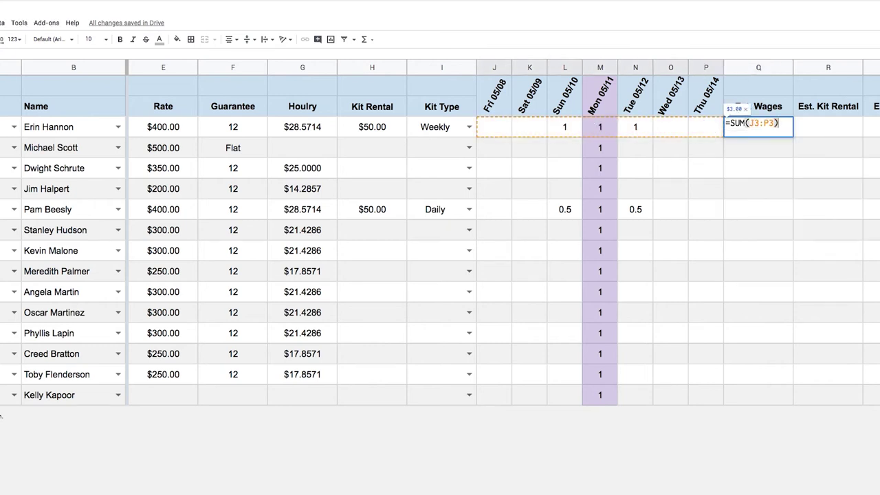
pyautogui.click(180, 133)
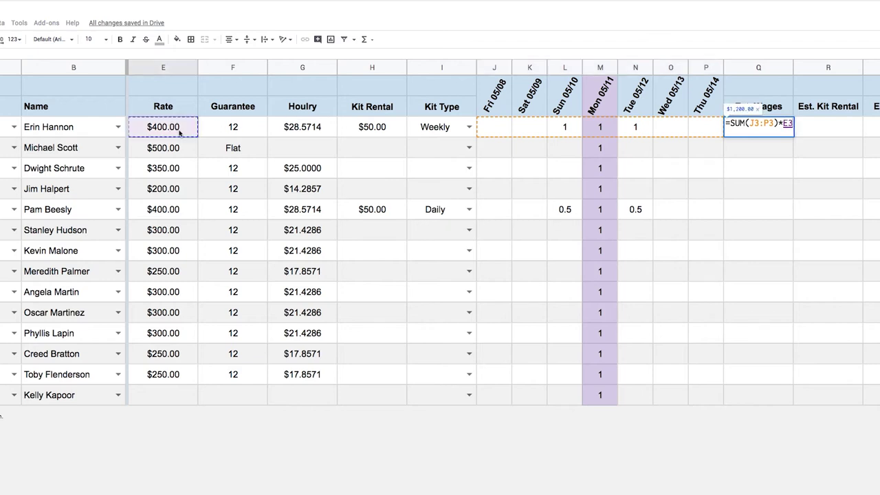
pyautogui.press('Return')
pyautogui.press('Up')
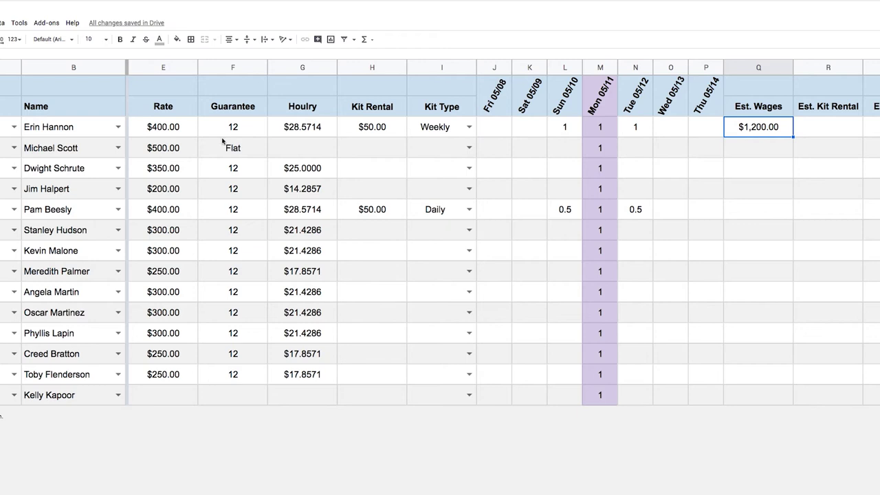
# Insert ARRAYFORMULA( ahead of the SUM in the first crew row's Est. Wages formula.
pyautogui.doubleClick(762, 129)
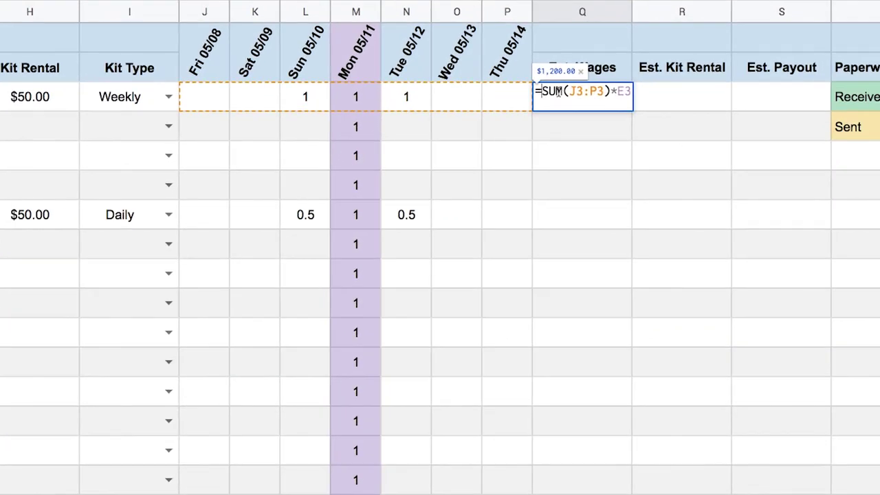
pyautogui.write('ARRAYFORMULA')
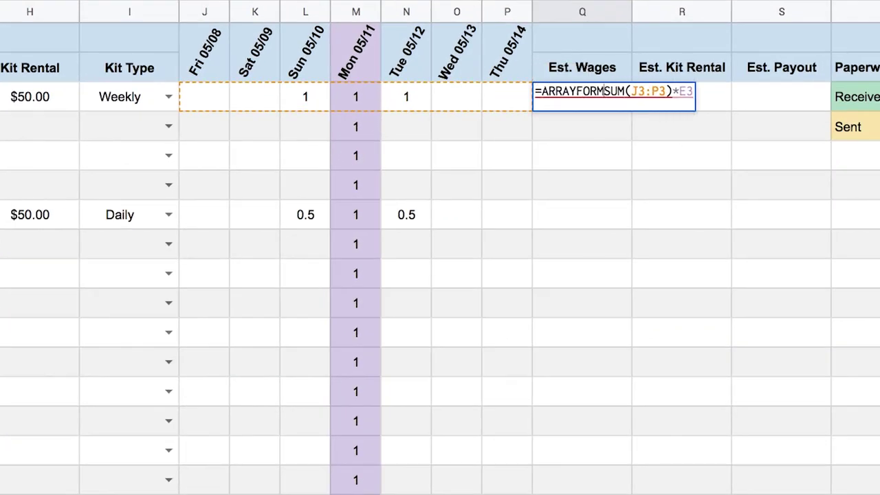
pyautogui.write('(')
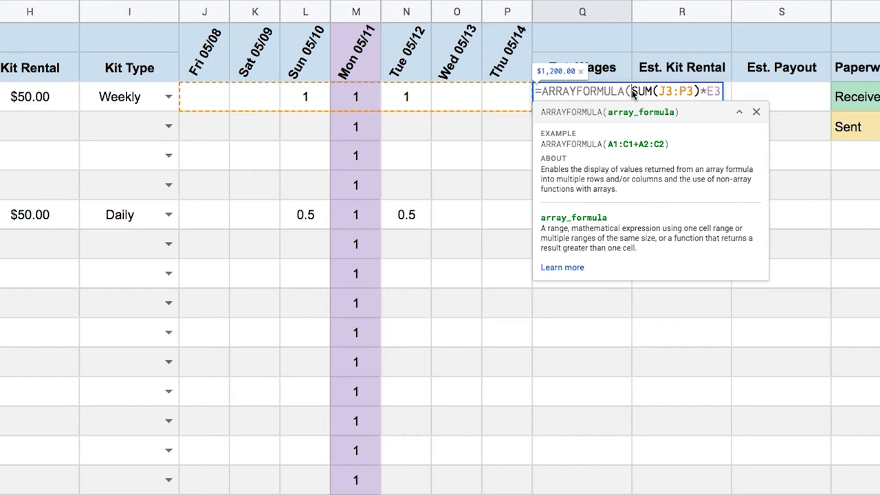
# Try to make the SUM range cover whole columns by changing it to J3:J:P3:P.
pyautogui.moveTo(658, 91)
pyautogui.mouseDown()
pyautogui.moveTo(682, 93)
pyautogui.moveTo(675, 95)
pyautogui.mouseUp()
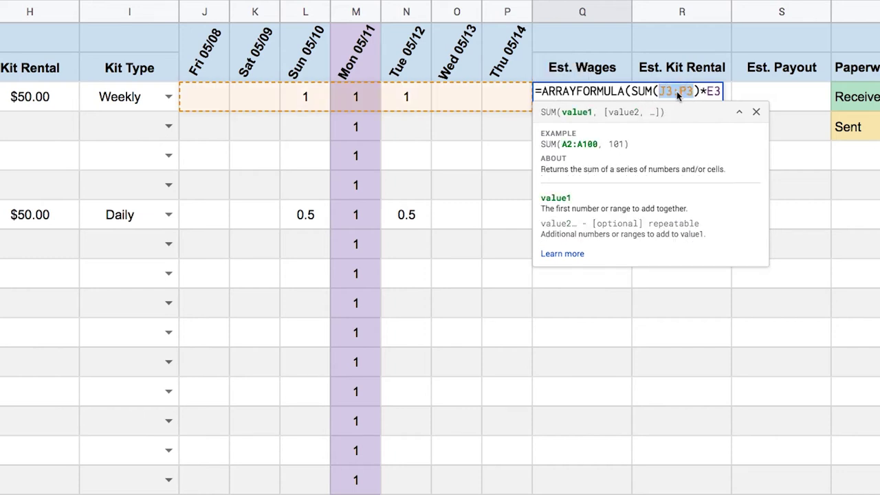
pyautogui.click(676, 93)
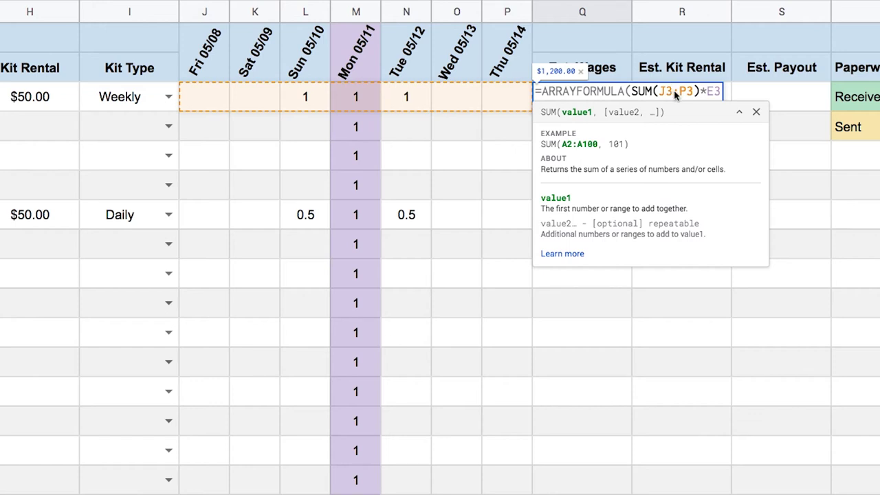
pyautogui.write(':J')
pyautogui.click(710, 92)
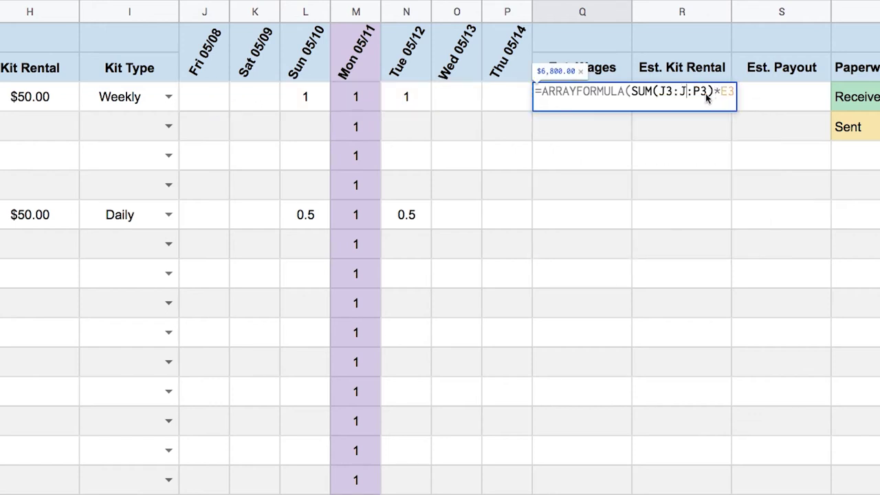
pyautogui.write('/P')
pyautogui.press('BackSpace')
pyautogui.press('BackSpace')
pyautogui.write(';P')
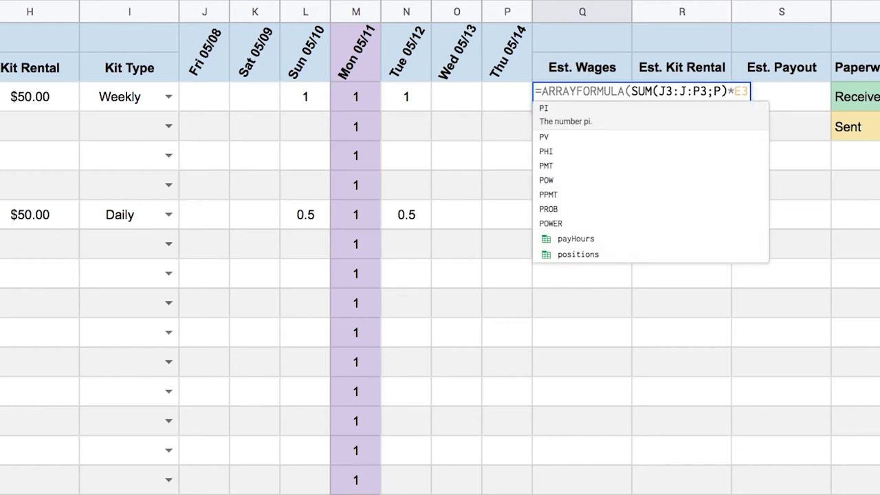
pyautogui.press('BackSpace')
pyautogui.press('BackSpace')
pyautogui.write(':P')
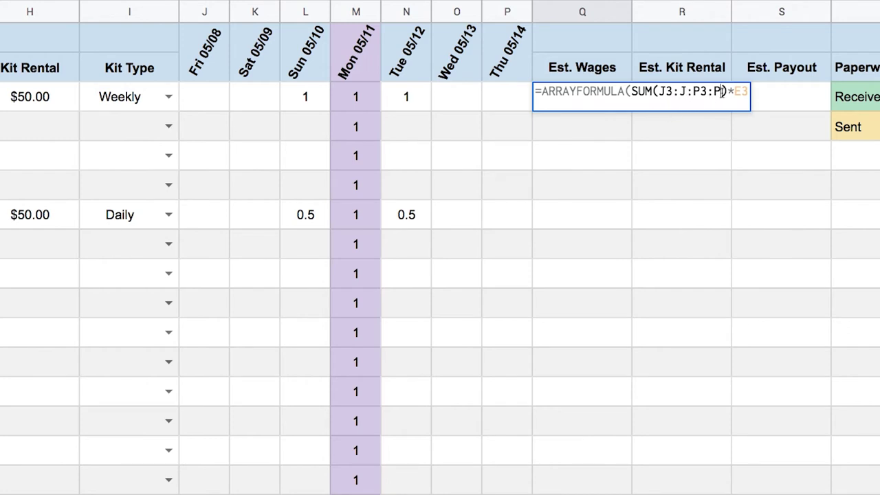
# Replace the SUM expression inside ARRAYFORMULA with the added day-column ranges J3:J16+K3:K16+L3:L16.
pyautogui.moveTo(722, 91); pyautogui.dragTo(659, 92)
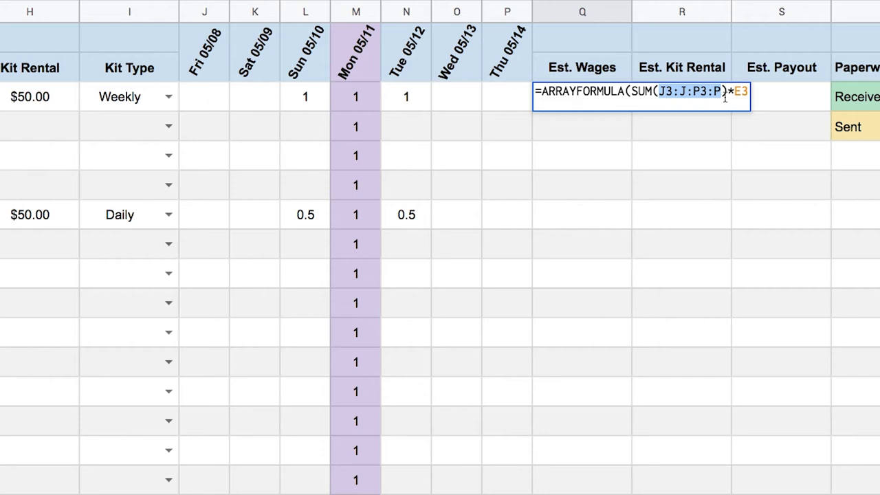
pyautogui.moveTo(722, 93); pyautogui.dragTo(631, 92)
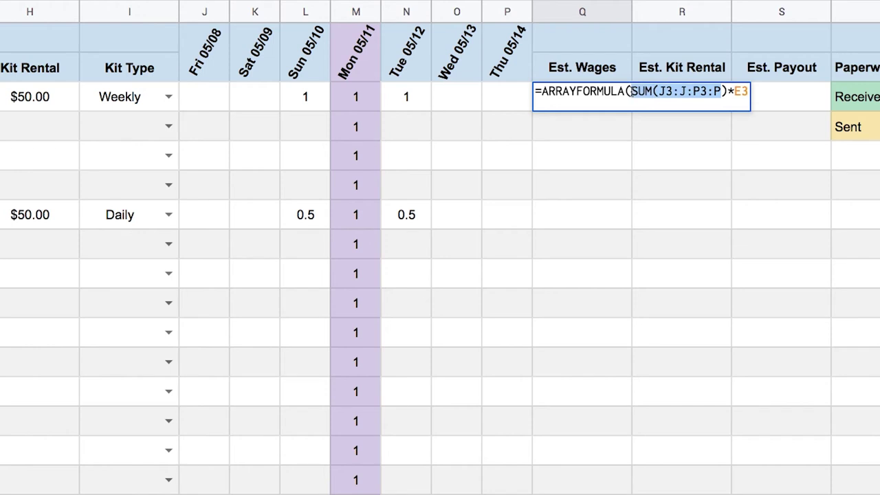
pyautogui.press('BackSpace')
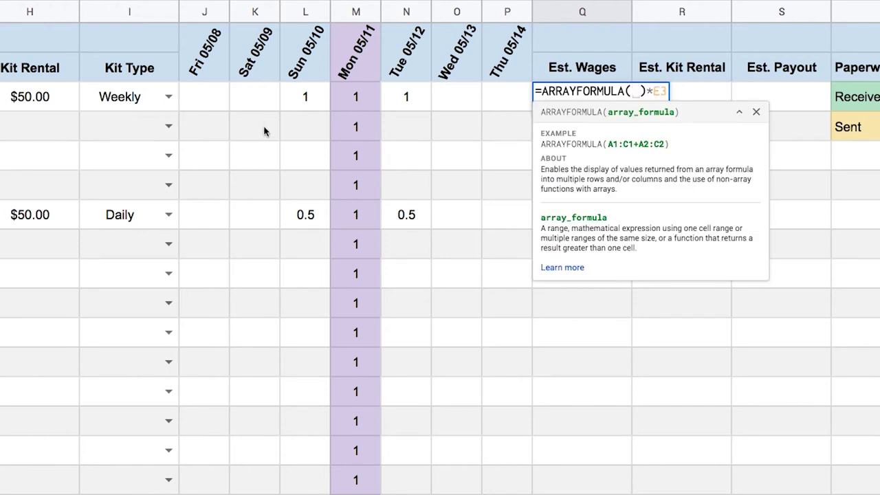
pyautogui.moveTo(206, 97); pyautogui.dragTo(205, 492)
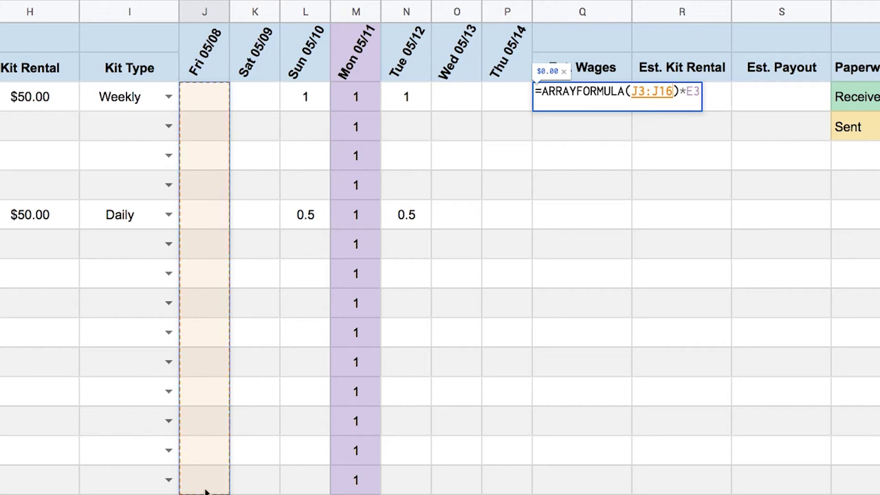
pyautogui.write('+')
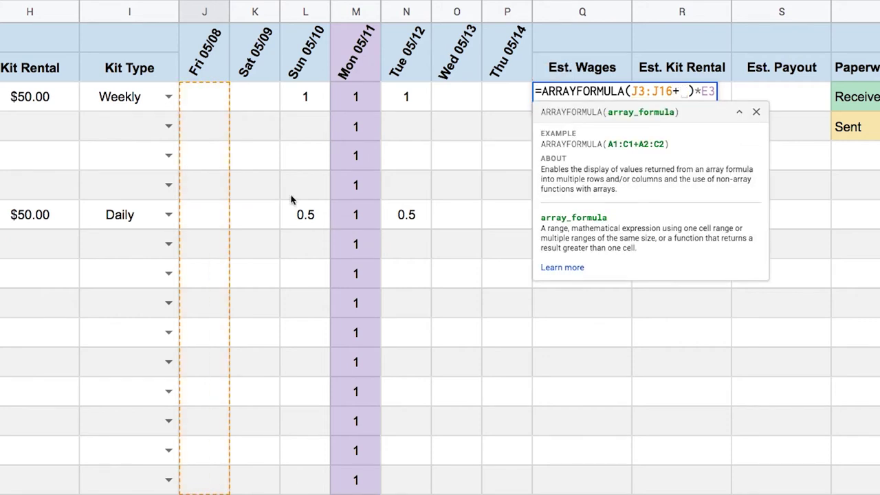
pyautogui.moveTo(271, 102); pyautogui.dragTo(274, 493)
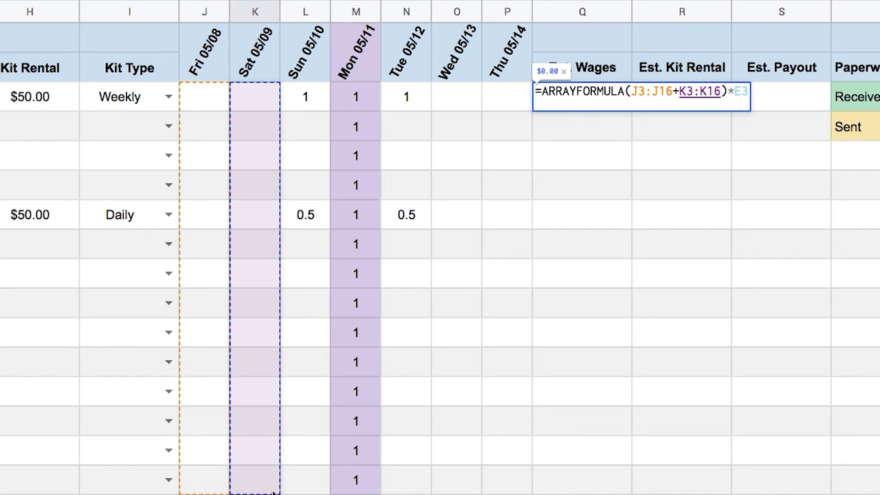
pyautogui.write('+')
pyautogui.moveTo(311, 103); pyautogui.dragTo(305, 488)
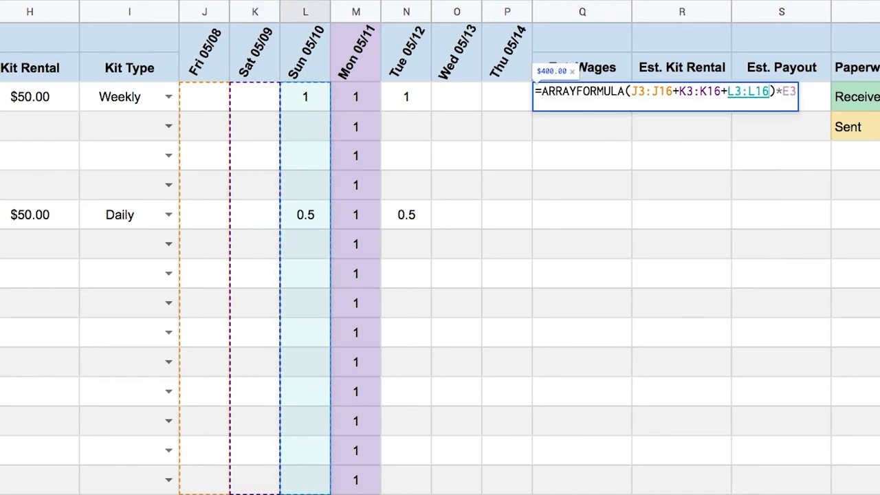
# Add the remaining day-column ranges M3:M16, N3:N16, O3:O16 and P3:P16 to the sum inside ARRAYFORMULA.
pyautogui.write('+')
pyautogui.moveTo(356, 96); pyautogui.dragTo(349, 481)
pyautogui.write('+')
pyautogui.moveTo(430, 104); pyautogui.dragTo(328, 487)
pyautogui.write('+')
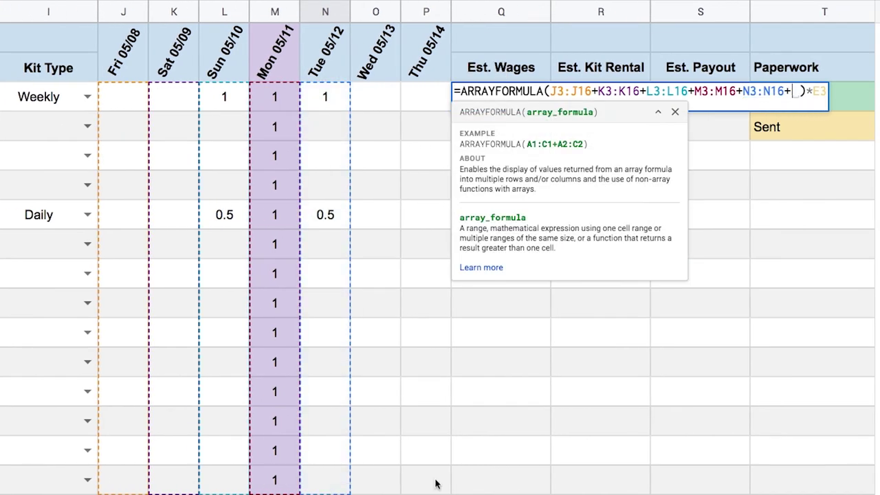
pyautogui.moveTo(379, 100); pyautogui.dragTo(372, 483)
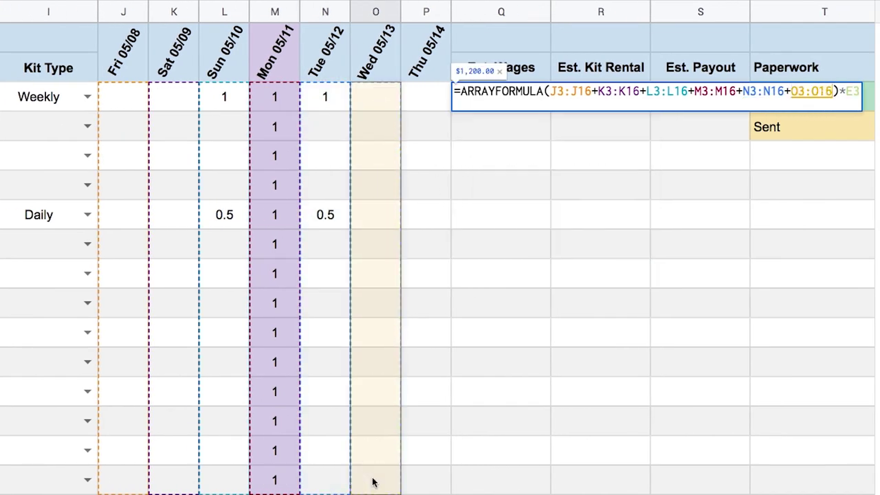
pyautogui.write('+')
pyautogui.moveTo(420, 103); pyautogui.dragTo(423, 491)
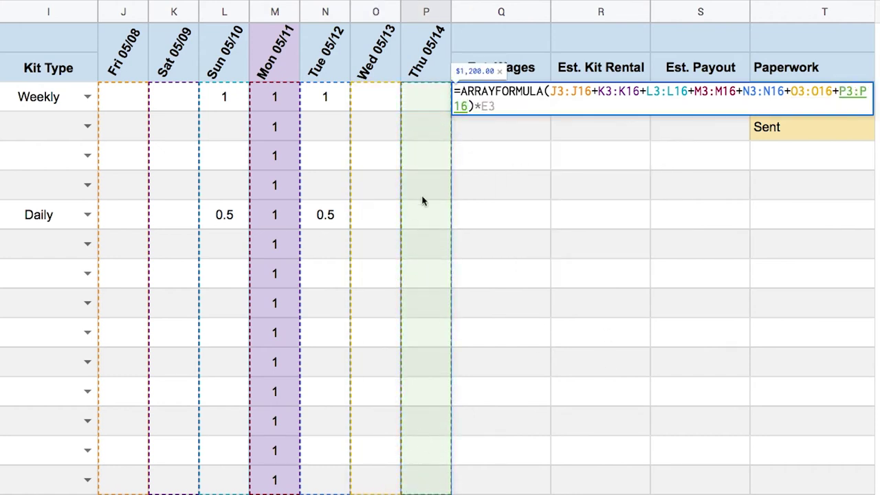
# Extend the rate reference in the Est. Wages formula to E3:E and apply the formula.
pyautogui.click(505, 104)
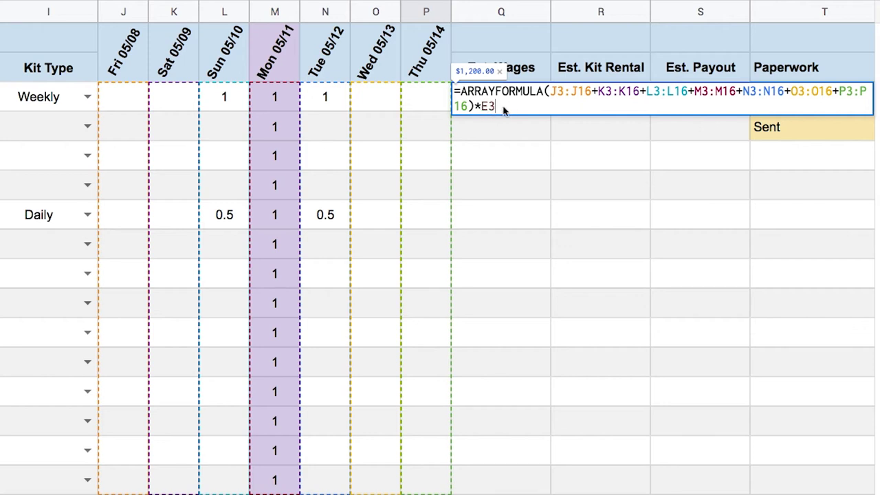
pyautogui.write(':E')
pyautogui.press('Return')
pyautogui.click(500, 97)
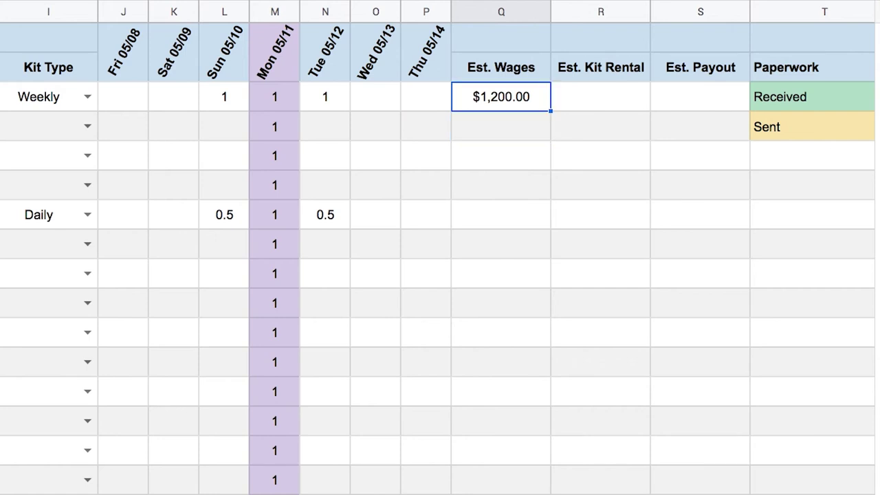
# Enclose the added day ranges in their own parentheses and close ARRAYFORMULA after E3:E so it includes the rate multiplication.
pyautogui.doubleClick(513, 93)
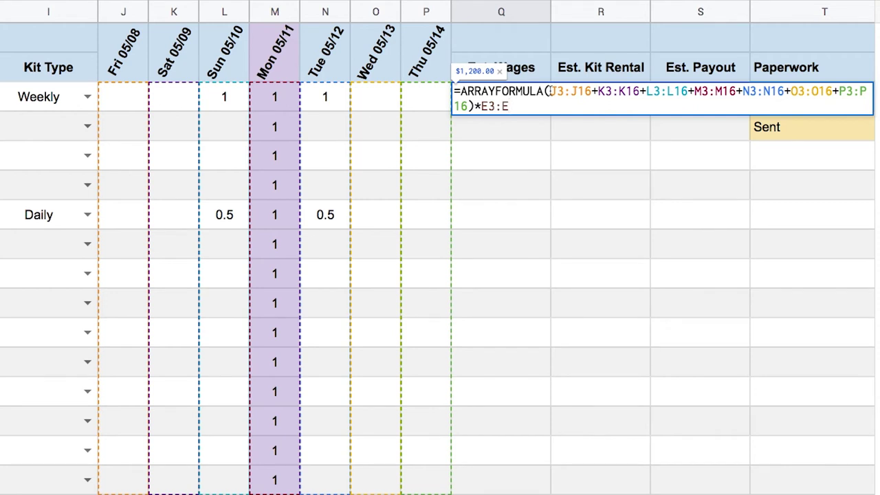
pyautogui.moveTo(548, 92); pyautogui.dragTo(465, 91)
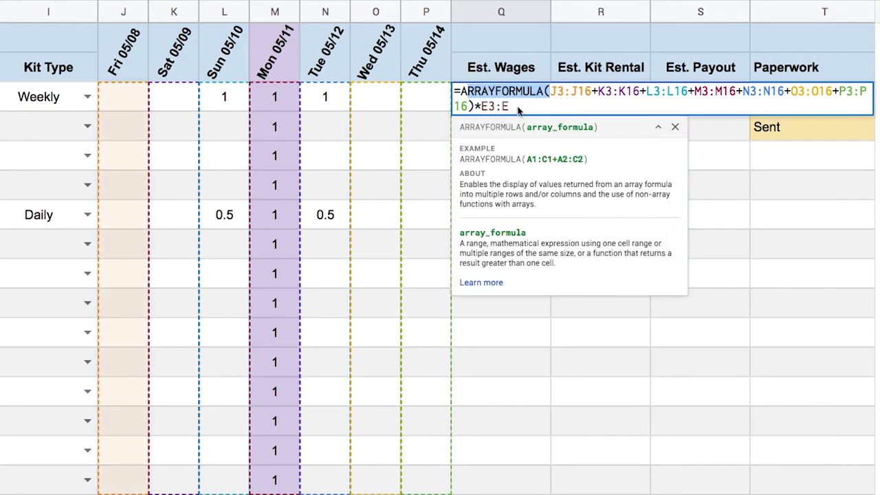
pyautogui.click(548, 91)
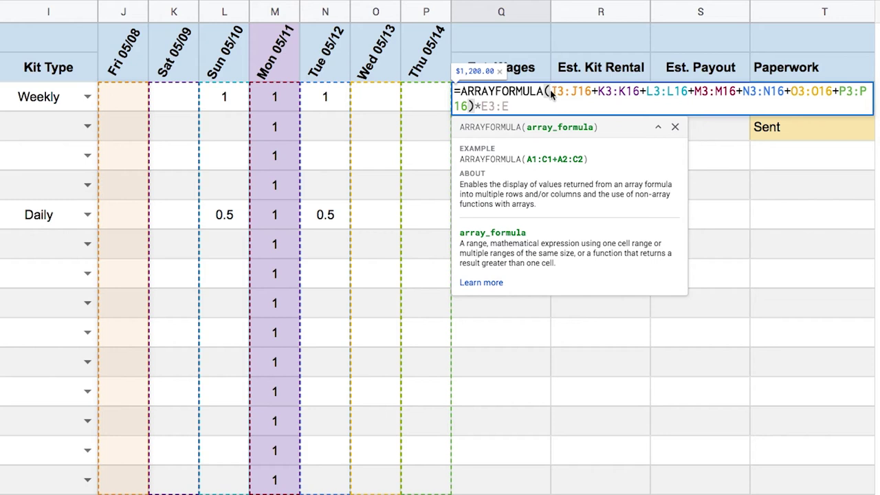
pyautogui.write('(')
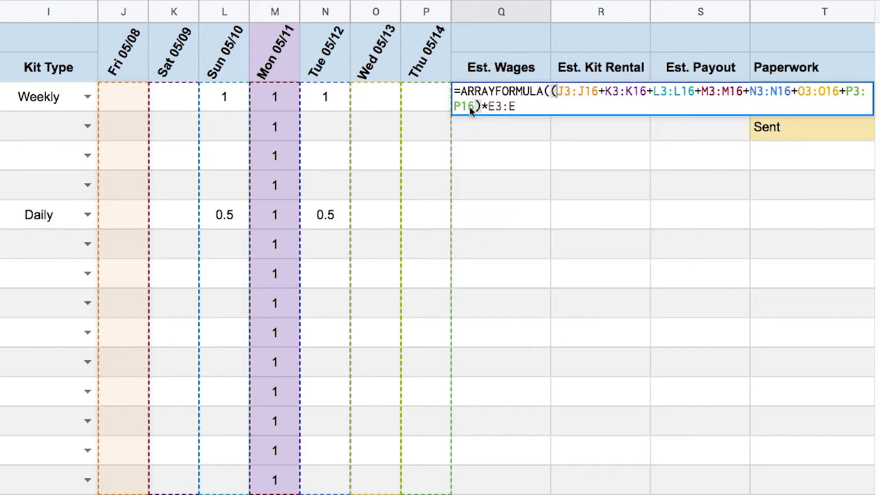
pyautogui.click(477, 107)
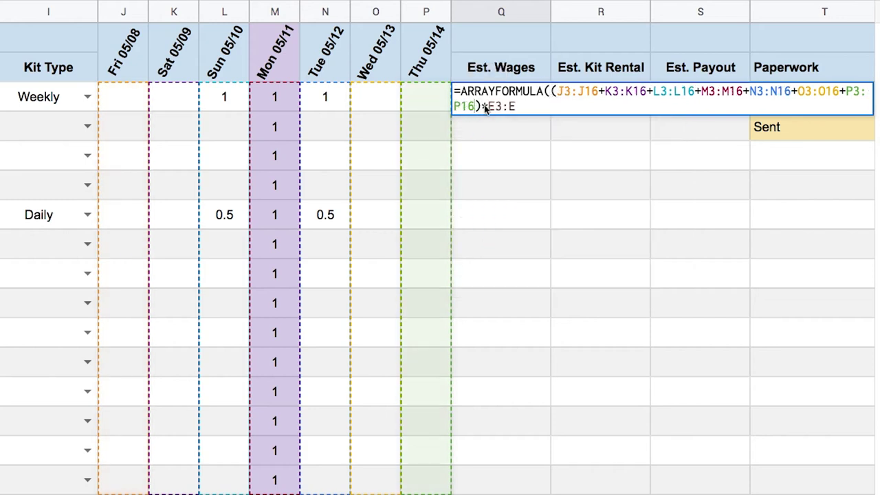
pyautogui.click(511, 108)
pyautogui.write(')')
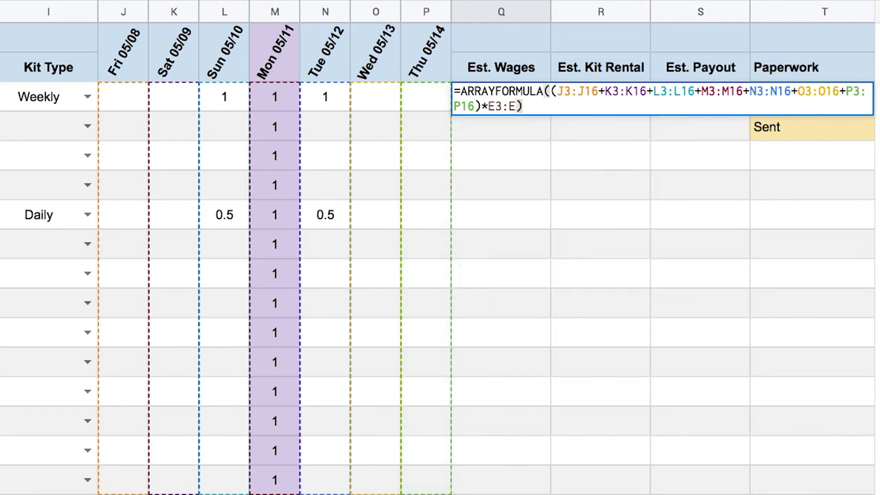
pyautogui.moveTo(522, 108); pyautogui.dragTo(456, 90)
pyautogui.click(551, 95)
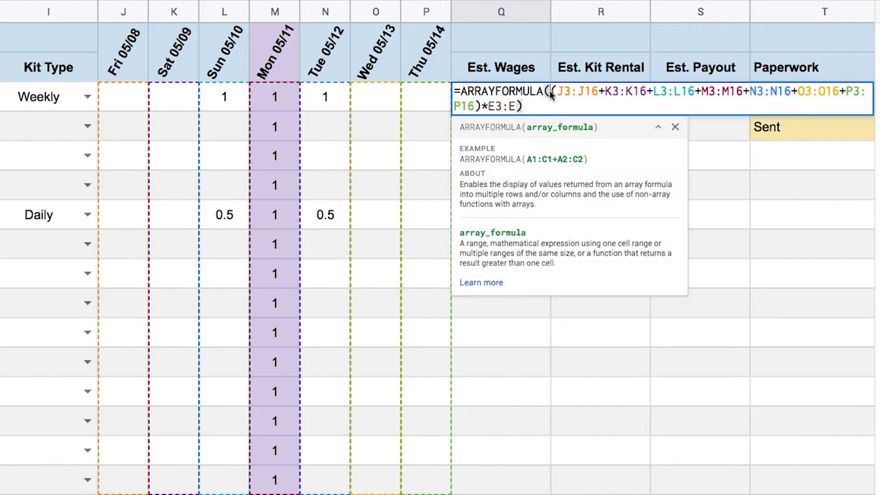
pyautogui.click(530, 107)
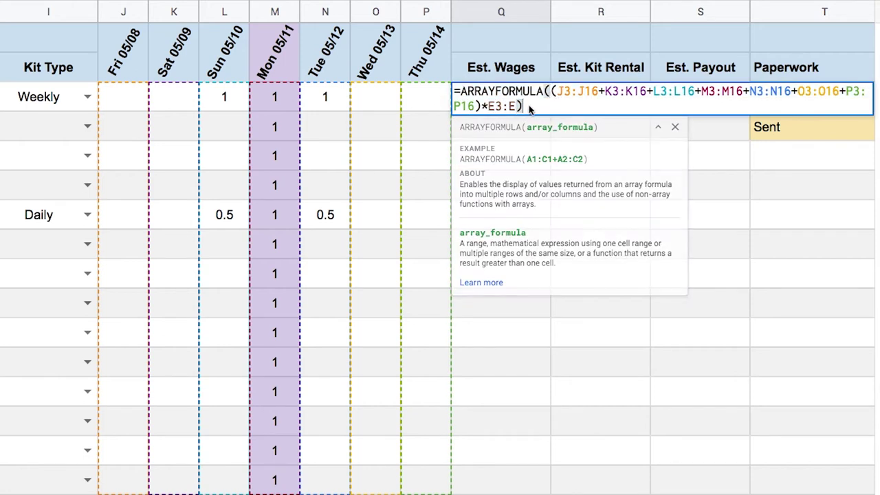
pyautogui.press('Return')
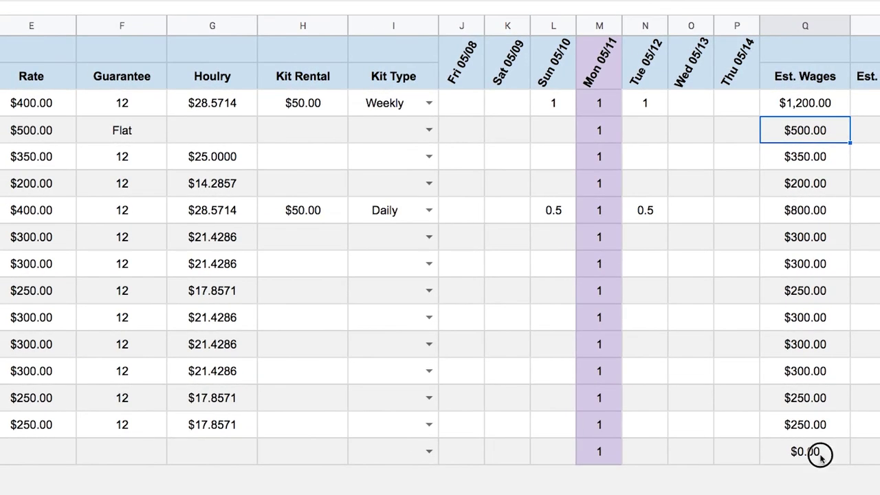
pyautogui.click(820, 455)
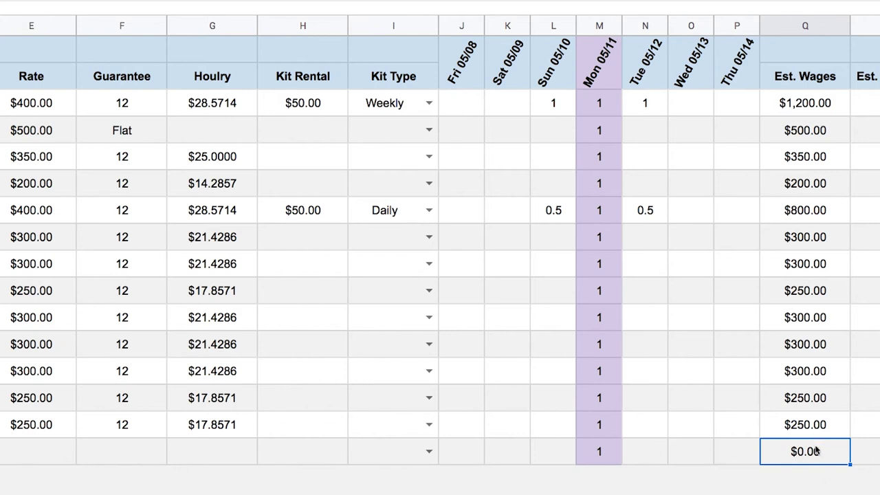
pyautogui.click(813, 114)
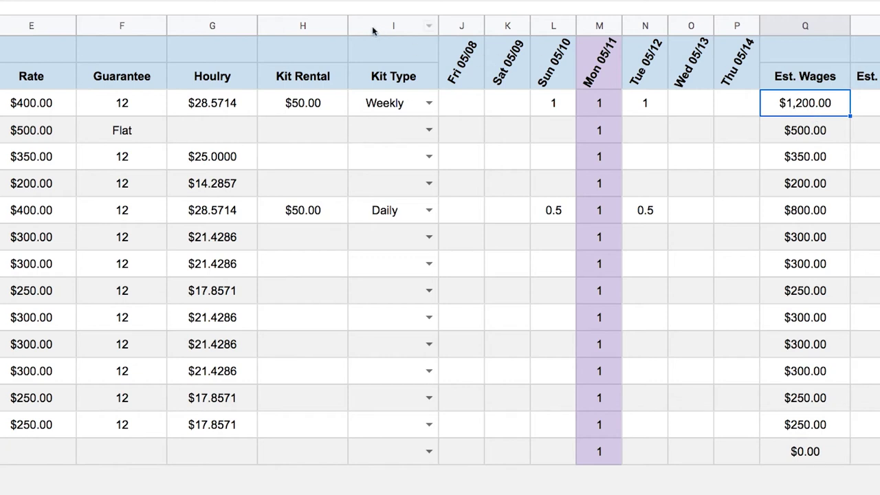
# Enlarge the formula bar and insert an IF test for E3:E16<>"" before the day-sum calculation in the Est. Wages ARRAYFORMULA.
pyautogui.moveTo(328, 15); pyautogui.dragTo(329, 41)
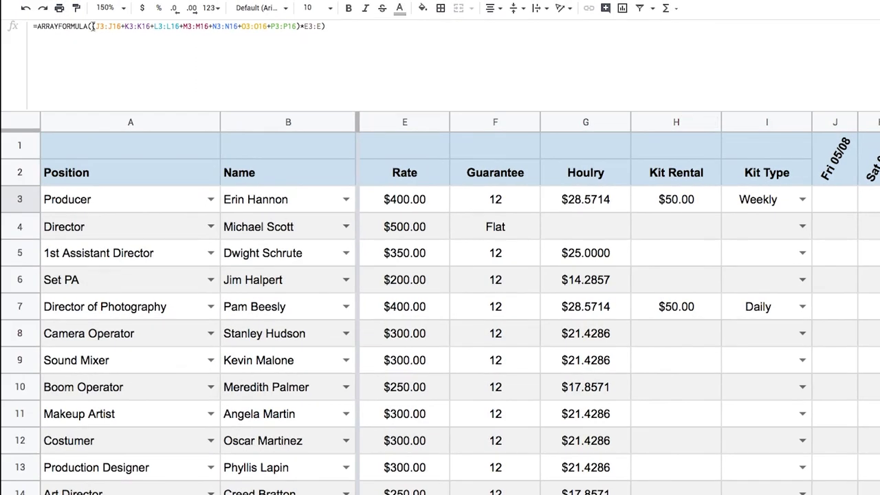
pyautogui.click(38, 25)
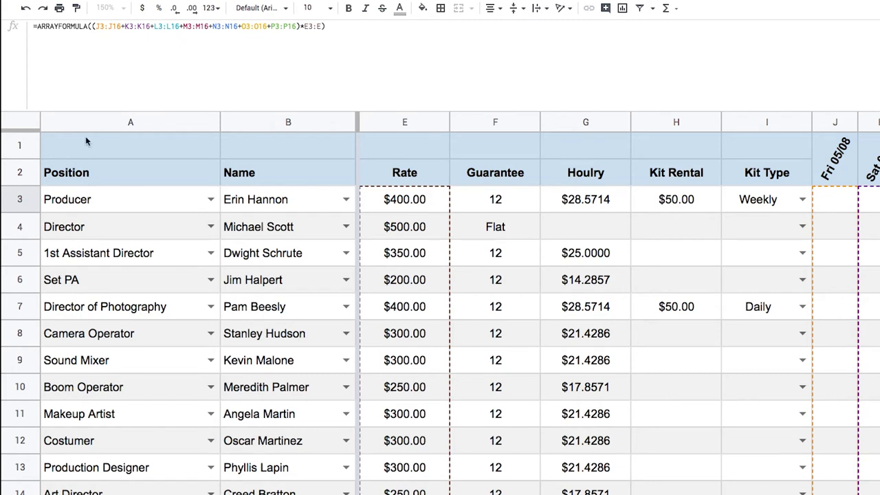
pyautogui.click(90, 27)
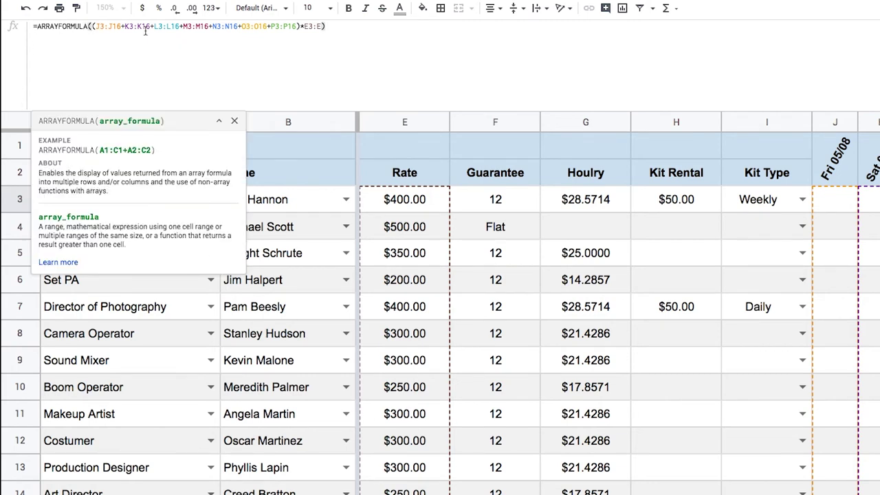
pyautogui.hotkey('ctrl', 'Return')
pyautogui.hotkey('ctrl', 'Return')
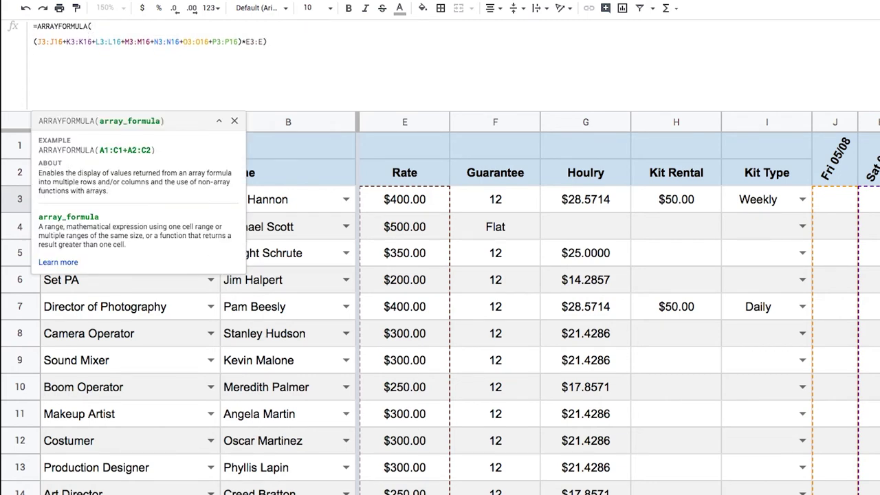
pyautogui.write('IF(')
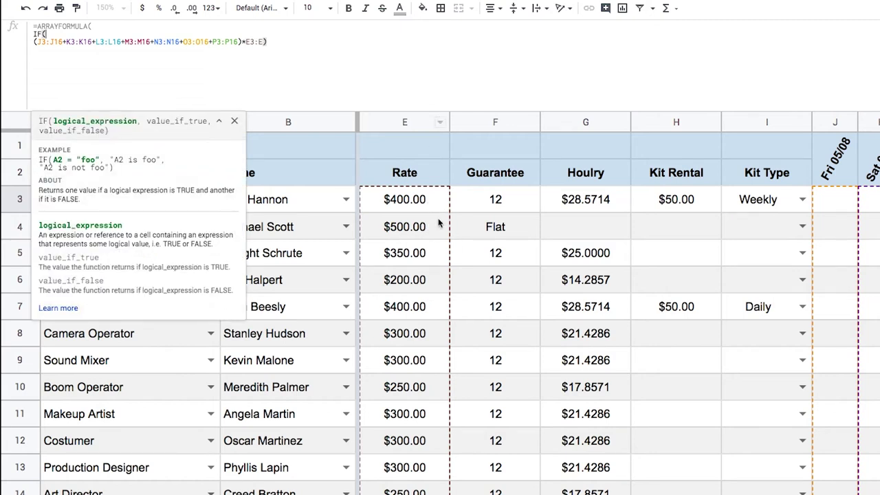
pyautogui.click(425, 200)
pyautogui.moveTo(424, 199); pyautogui.dragTo(426, 494)
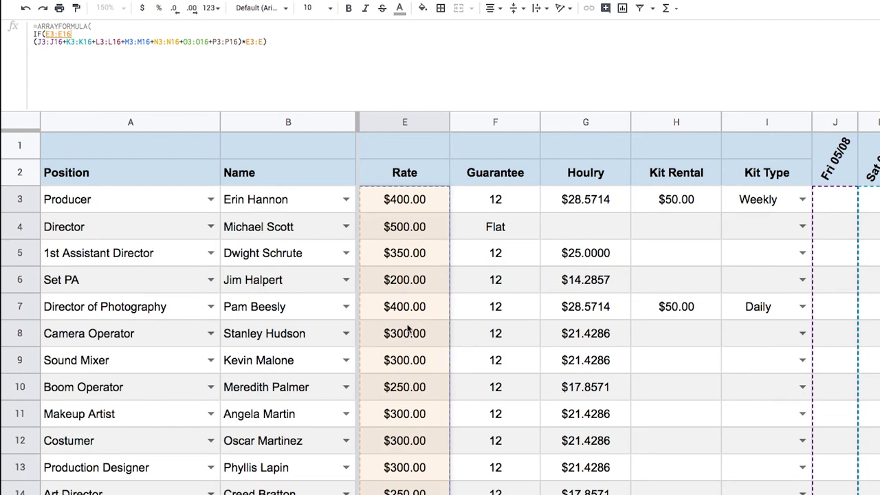
pyautogui.write('<>""')
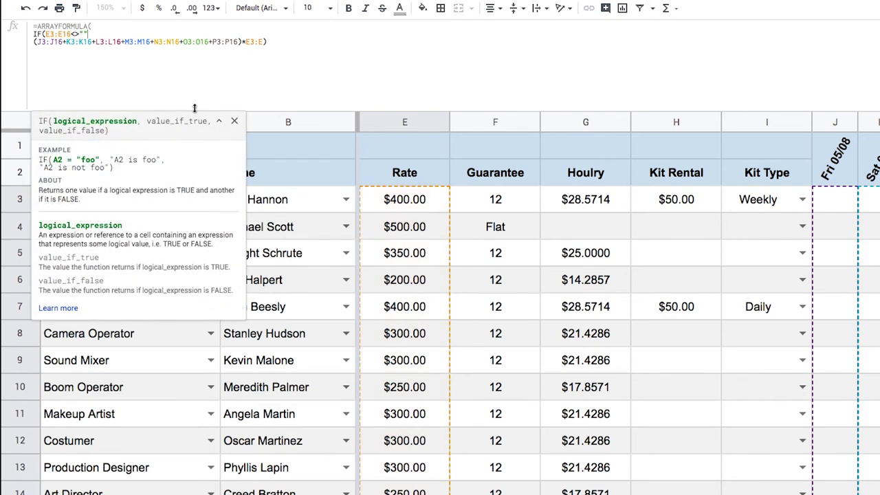
pyautogui.write(',')
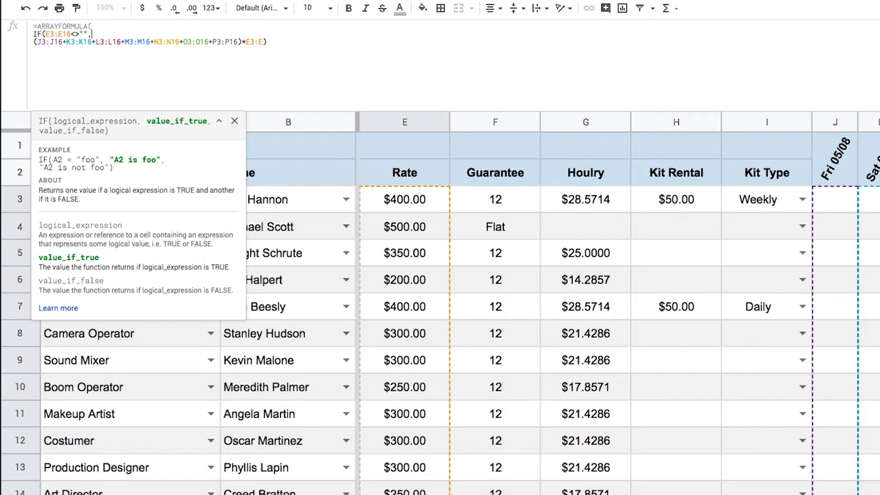
# Complete the IF in the Est. Wages formula so rows without a rate return an empty string "".
pyautogui.click(262, 42)
pyautogui.write(',')
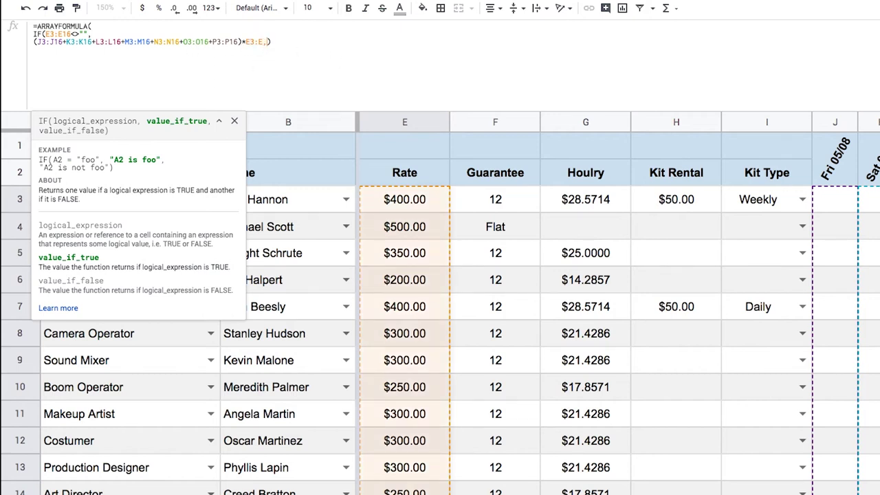
pyautogui.hotkey('ctrl', 'Return')
pyautogui.write('""')
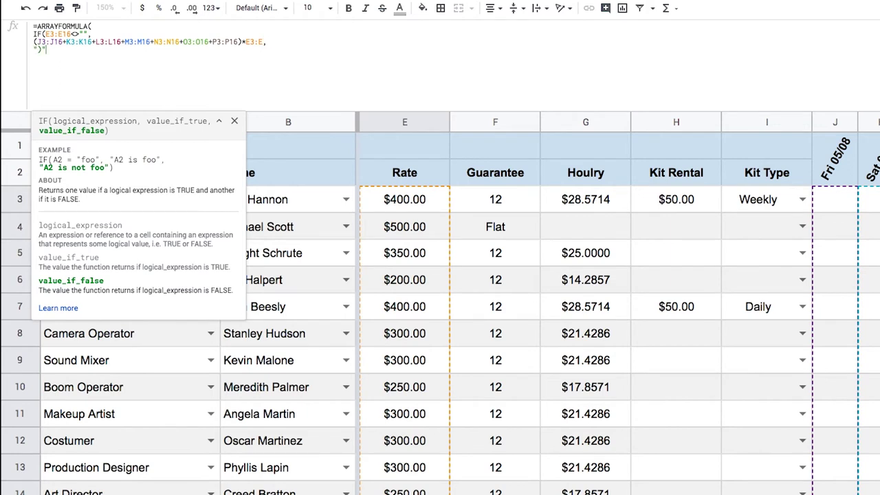
pyautogui.write(')')
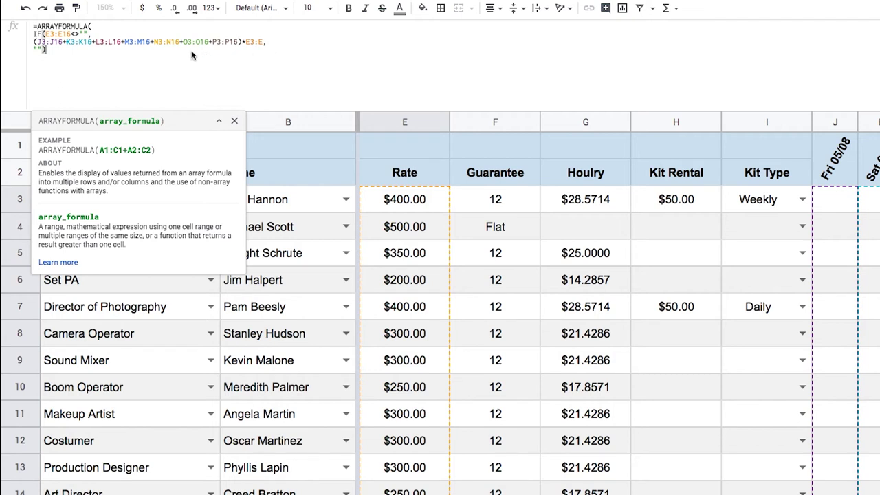
pyautogui.press('Return')
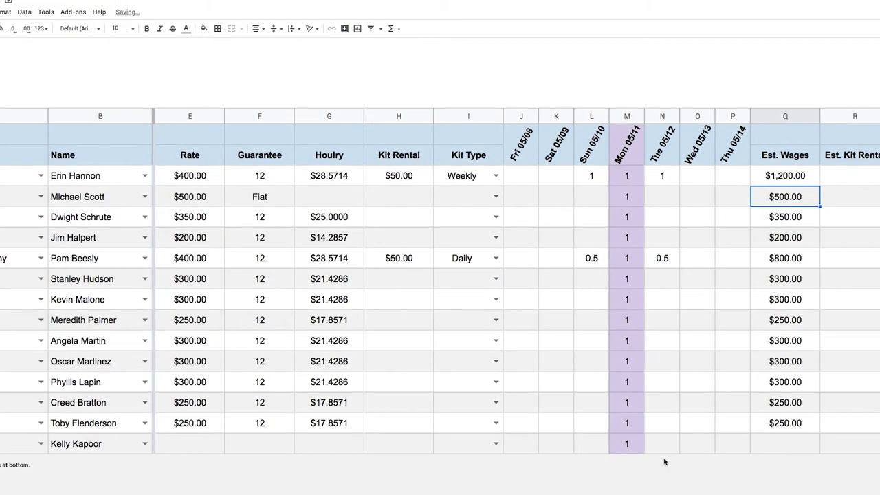
# Check the Est. Wages cells for the row without a rate, the Producer and the Director of Photography against their rates and day counts.
pyautogui.click(767, 448)
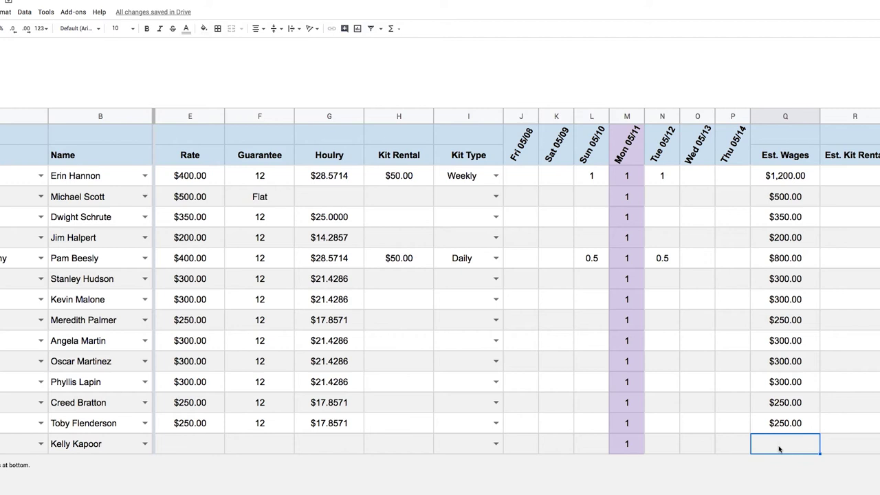
pyautogui.click(795, 181)
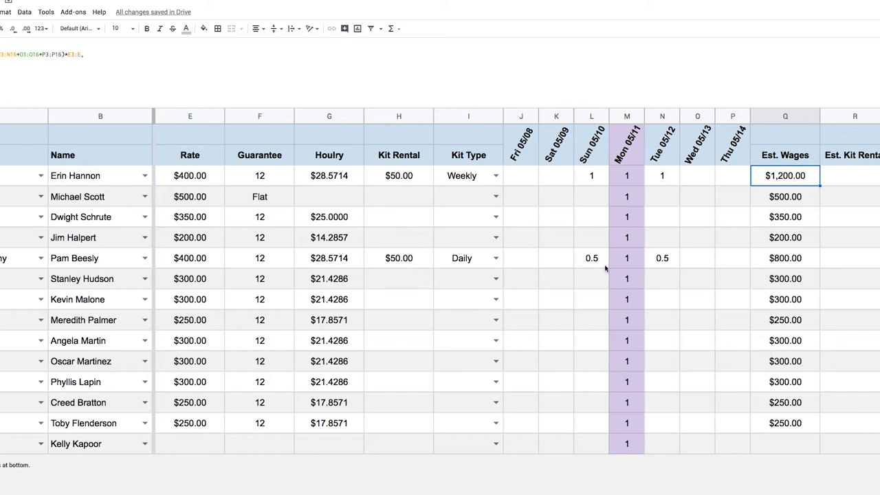
pyautogui.click(792, 260)
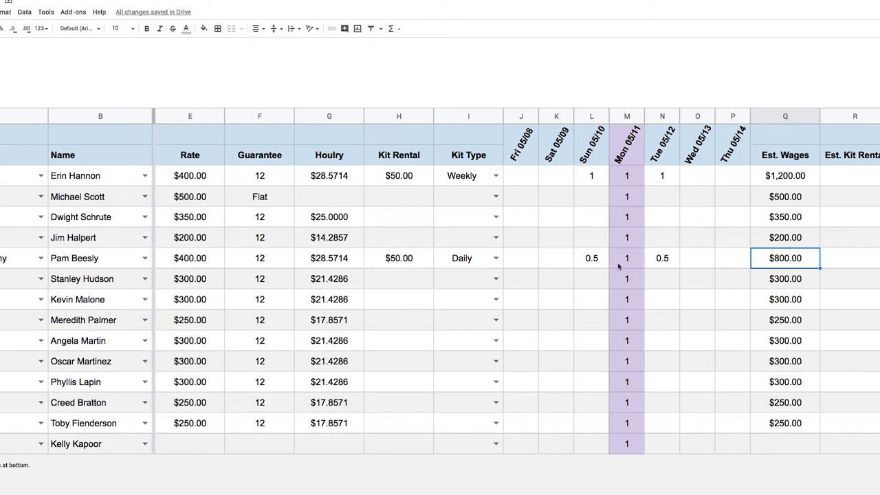
pyautogui.click(187, 261)
pyautogui.click(586, 259)
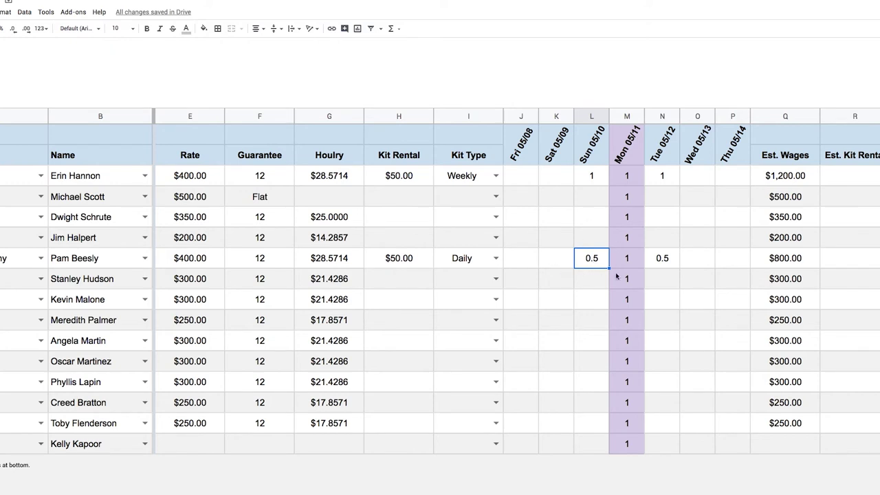
pyautogui.click(785, 259)
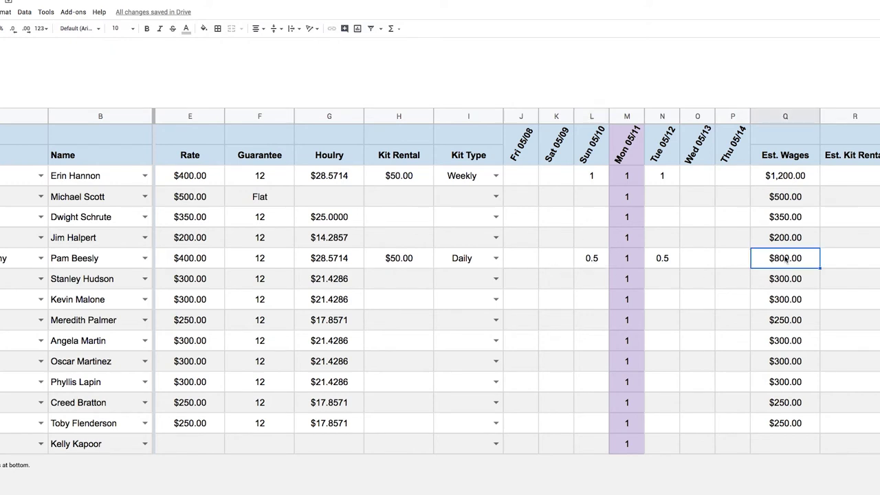
pyautogui.click(776, 177)
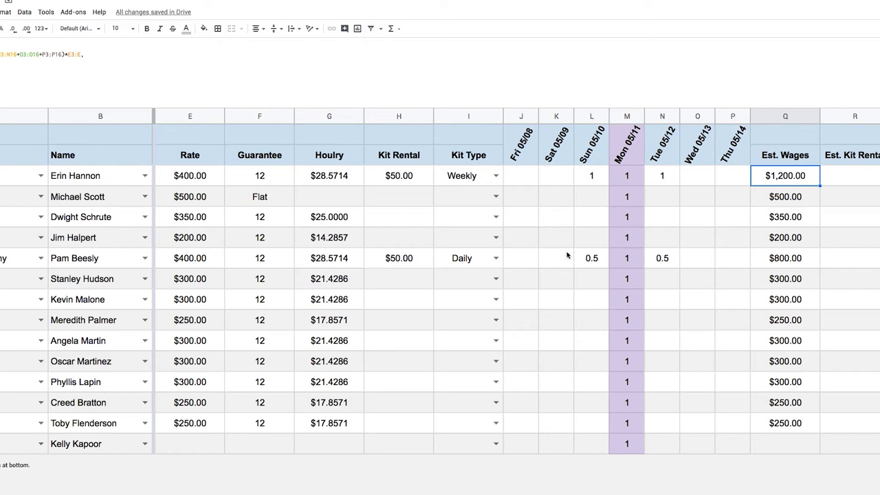
# Test =round(L7) on the Director of Photography's Sunday day value in Est. Kit Rental cell R7, and clear the test formula.
pyautogui.click(865, 263)
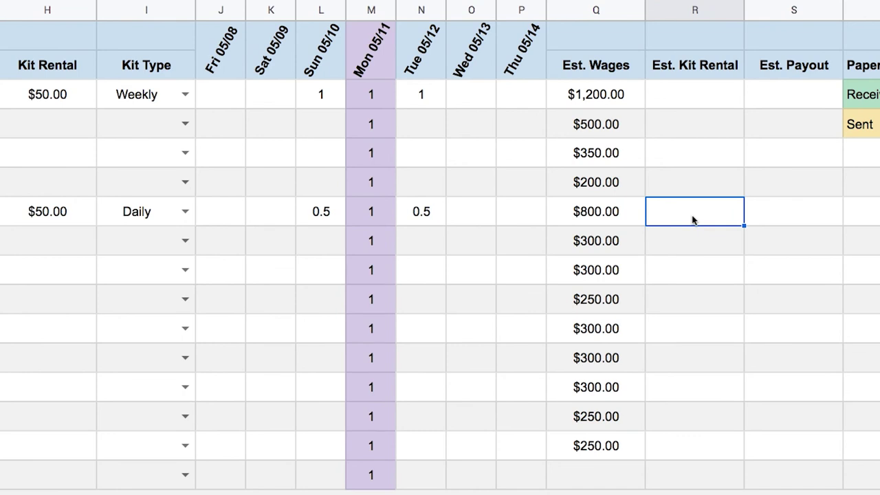
pyautogui.write('=r')
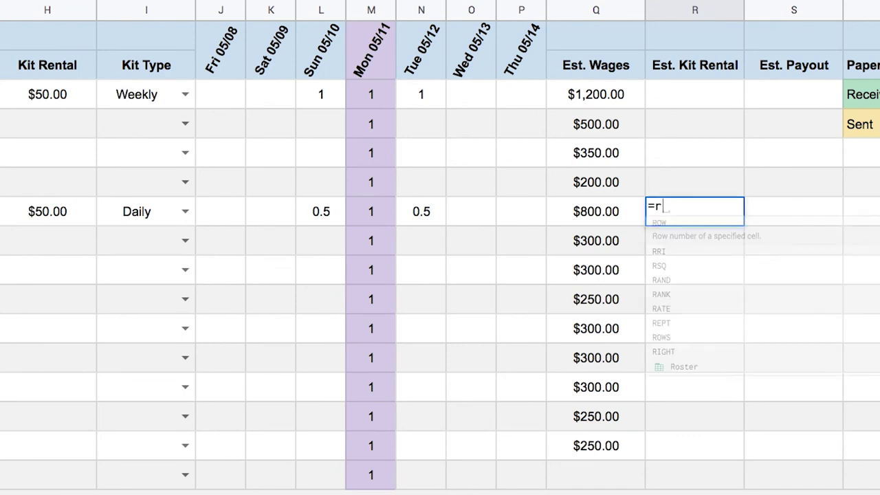
pyautogui.write('ound(')
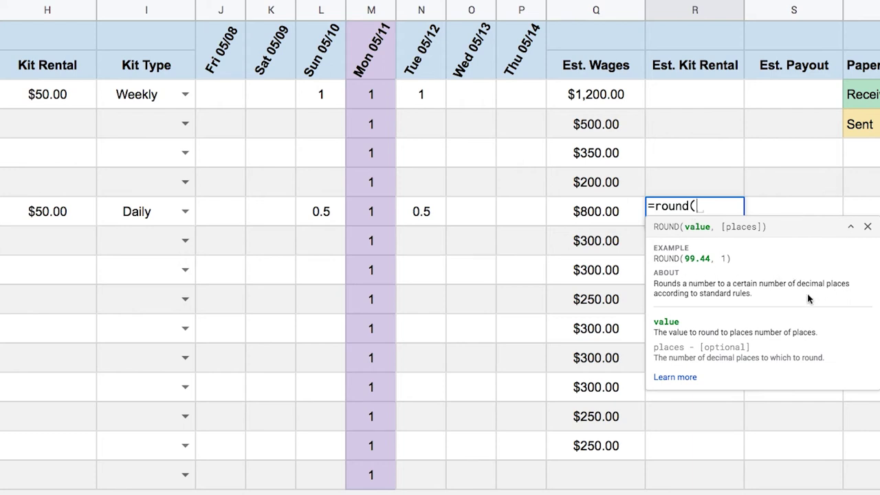
pyautogui.click(324, 211)
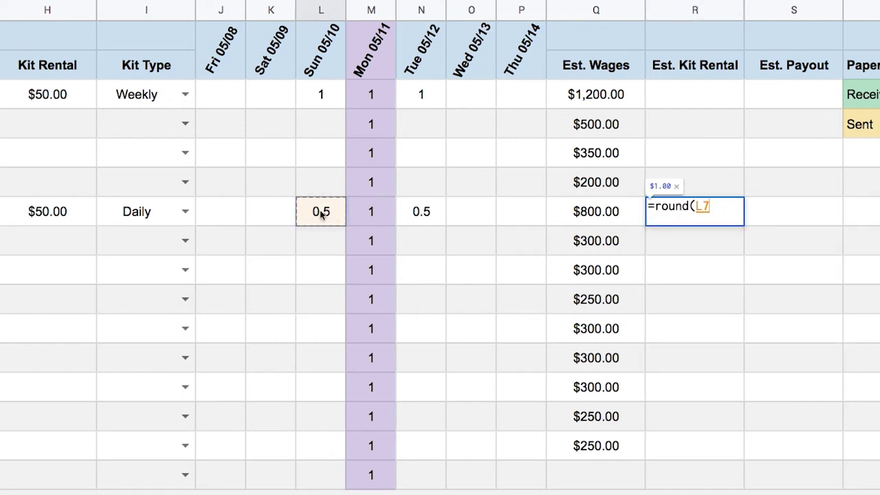
pyautogui.write(',')
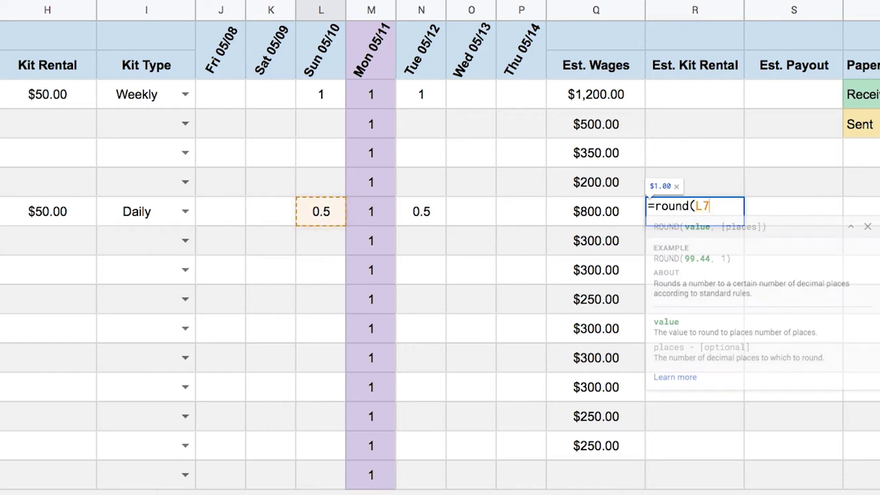
pyautogui.write('1')
pyautogui.press('BackSpace')
pyautogui.write('2')
pyautogui.press('BackSpace')
pyautogui.press('BackSpace')
pyautogui.write(')')
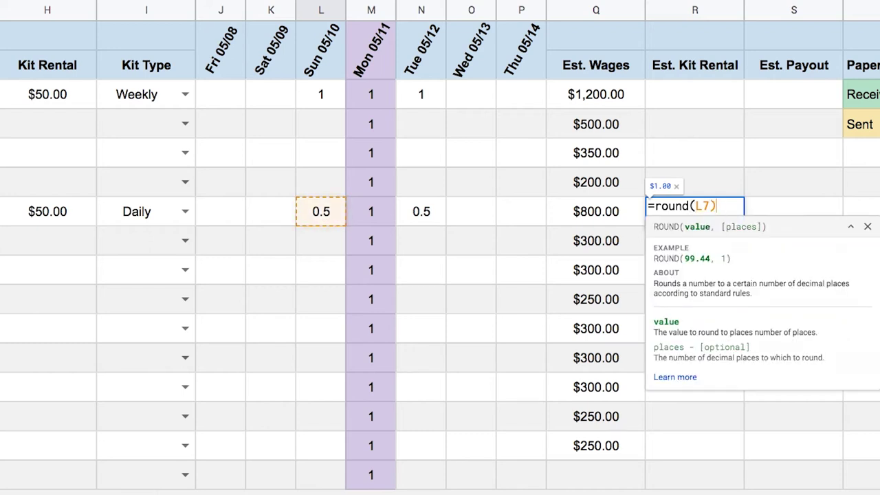
pyautogui.press('Return')
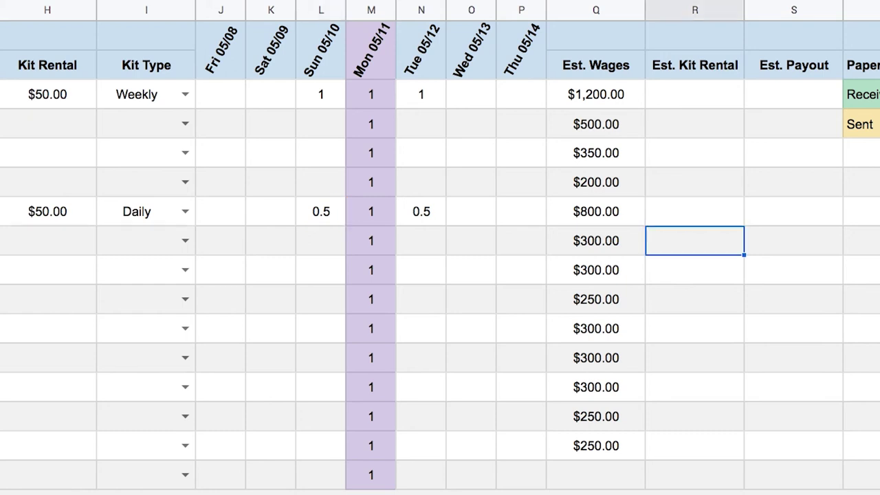
pyautogui.press('Up')
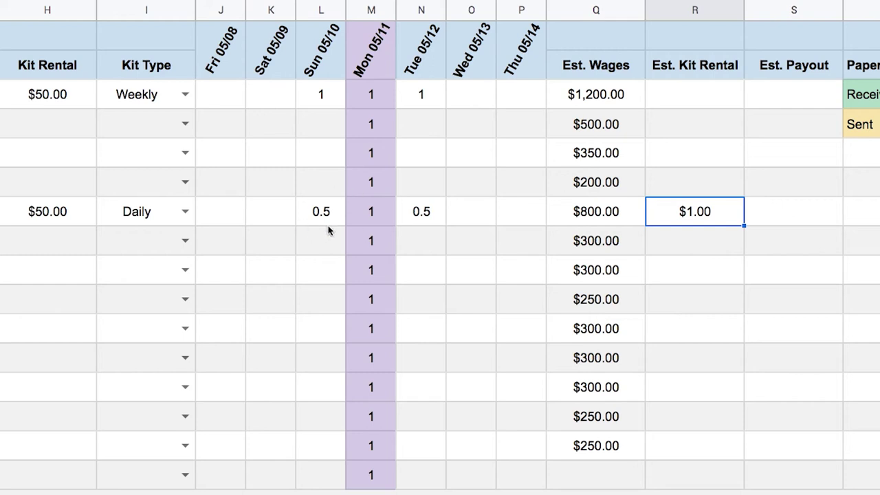
pyautogui.press('Delete')
# Wrap the Friday range J3:J16 and the Saturday range K3:K16 each in ROUND within the Est. Wages formula.
pyautogui.click(602, 97)
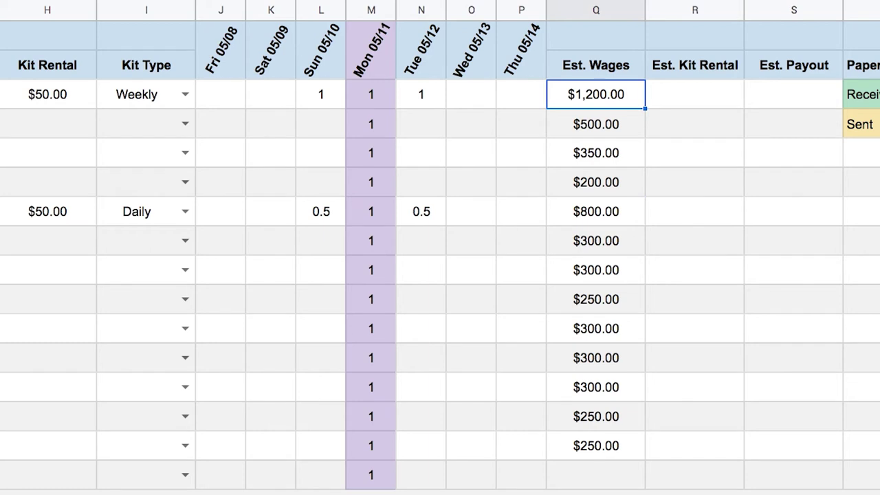
pyautogui.press('Return')
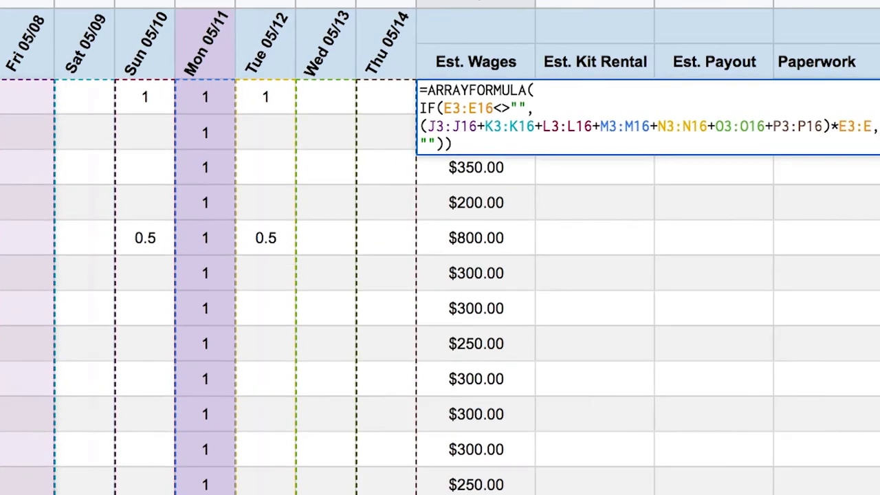
pyautogui.write('ROUND')
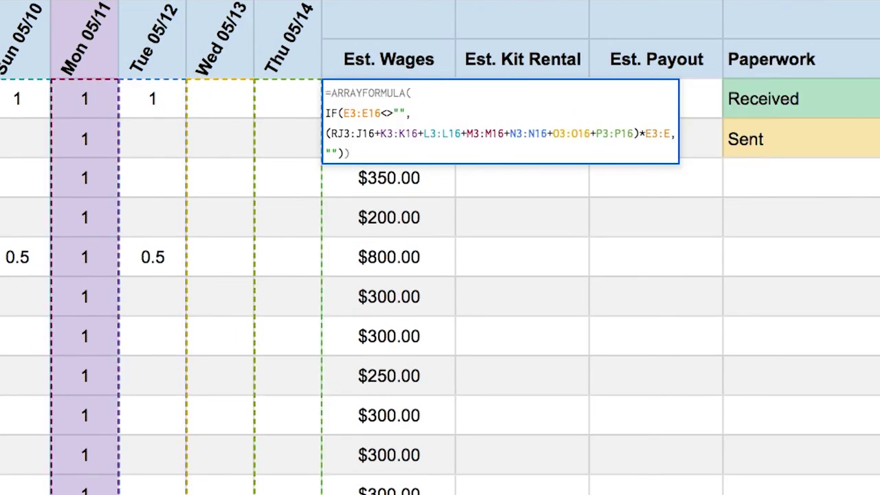
pyautogui.write('(J3:J16')
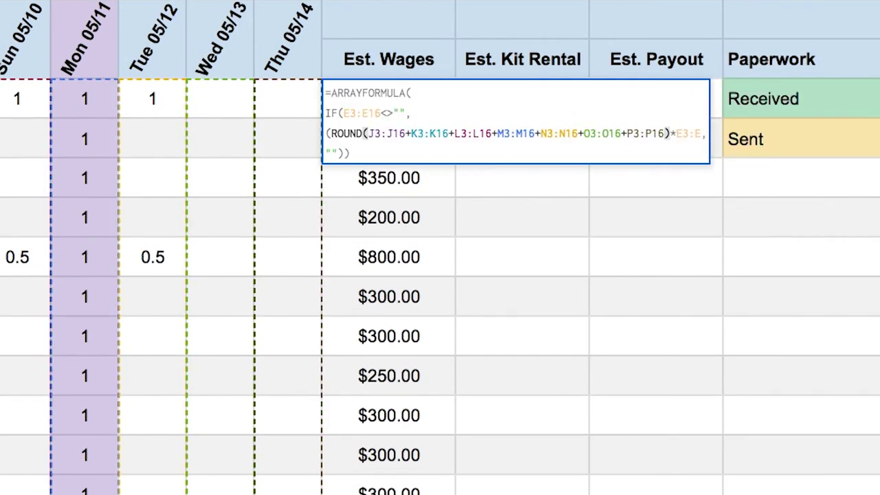
pyautogui.write(')+')
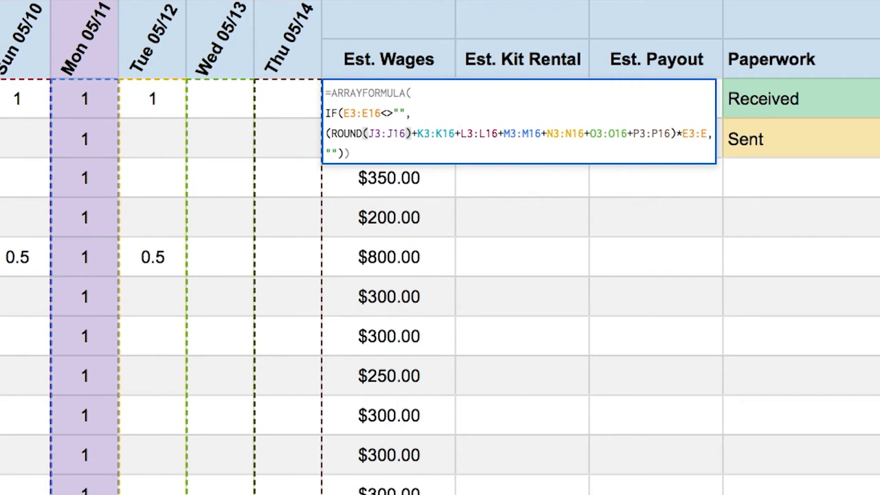
pyautogui.write('ROUND(K3:K16')
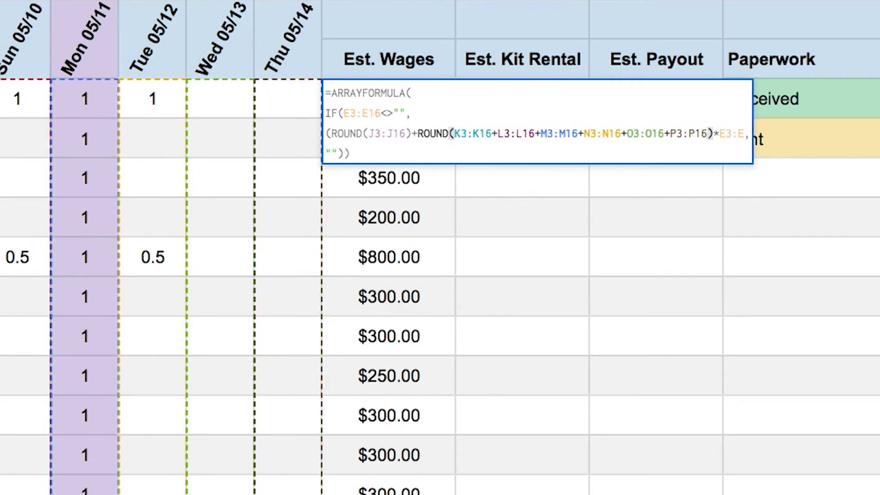
pyautogui.write(')')
pyautogui.press('Right')
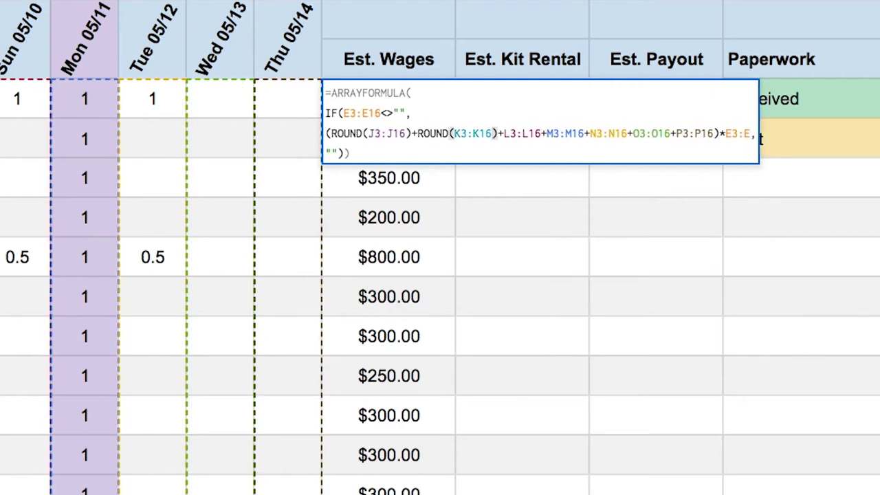
# Wrap the Sunday range L3:L16 in ROUND within the Est. Wages formula.
pyautogui.write('ROUND(')
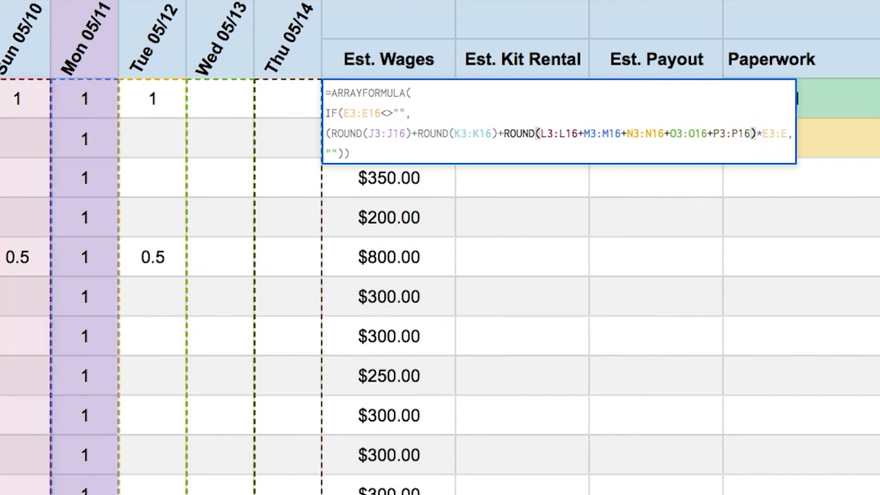
pyautogui.press('Right')
pyautogui.press('Right')
pyautogui.press('Right')
pyautogui.press('Right')
pyautogui.press('Right')
pyautogui.press('Right')
pyautogui.write(')')
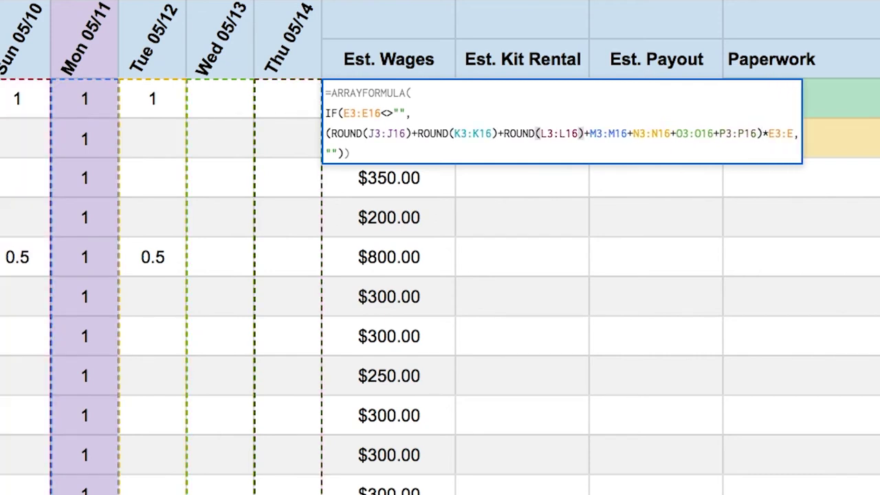
# Wrap the Monday range M3:M16 in ROUND within the Est. Wages formula.
pyautogui.press('Right')
pyautogui.write('ROUND(')
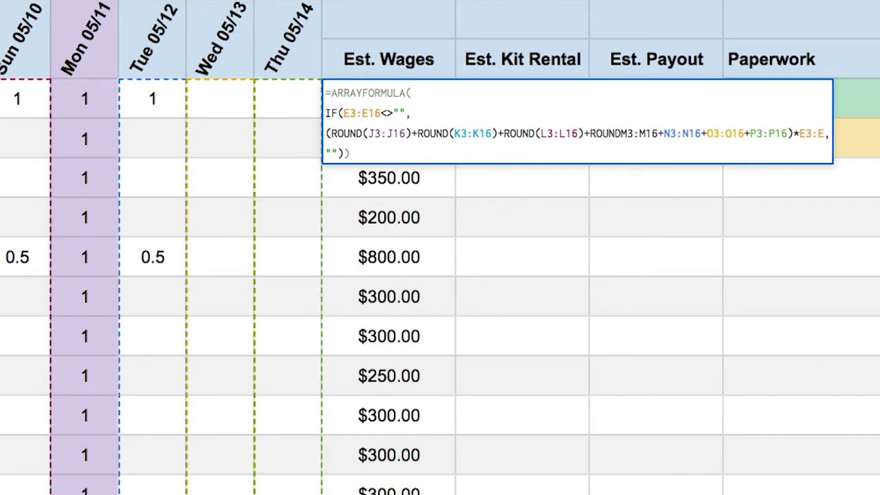
pyautogui.press('Right')
pyautogui.press('Right')
pyautogui.press('Right')
pyautogui.press('Right')
pyautogui.press('Right')
pyautogui.press('Right')
pyautogui.write(')')
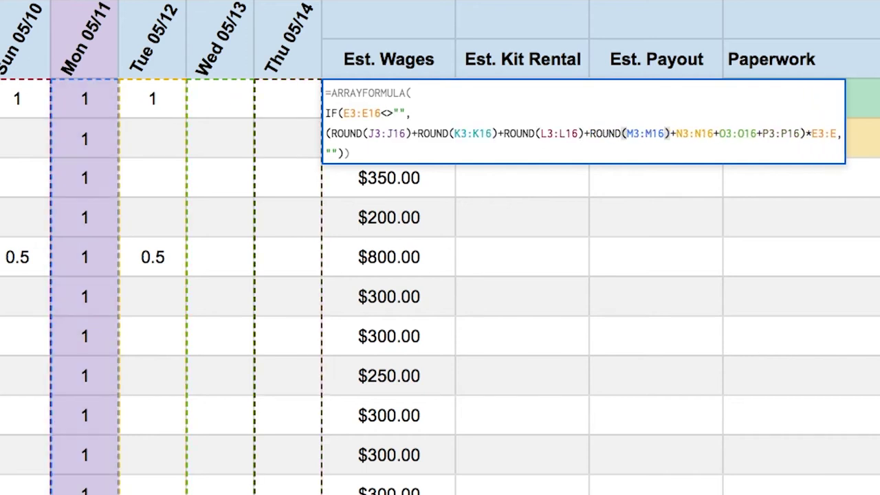
# Wrap the Tuesday range N3:N16 in ROUND within the Est. Wages formula.
pyautogui.press('Right')
pyautogui.write('ROUND(')
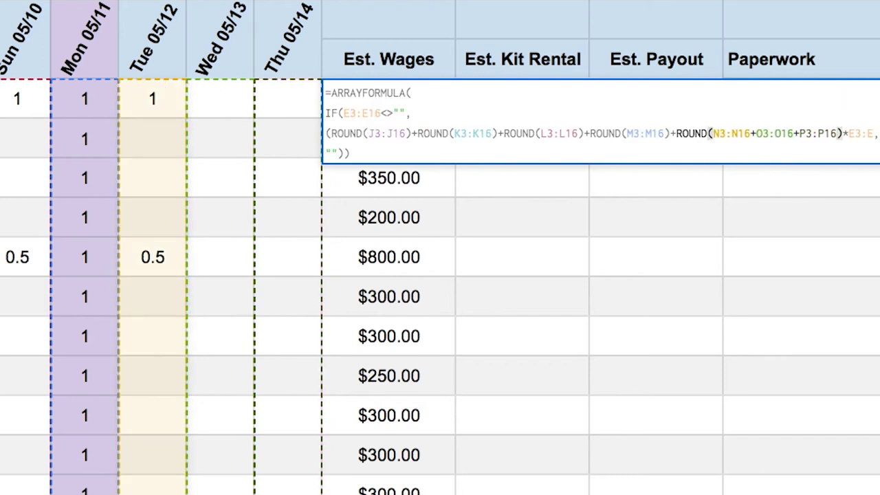
pyautogui.press('Right')
pyautogui.press('Right')
pyautogui.press('Right')
pyautogui.press('Right')
pyautogui.press('Right')
pyautogui.press('Right')
pyautogui.write(')')
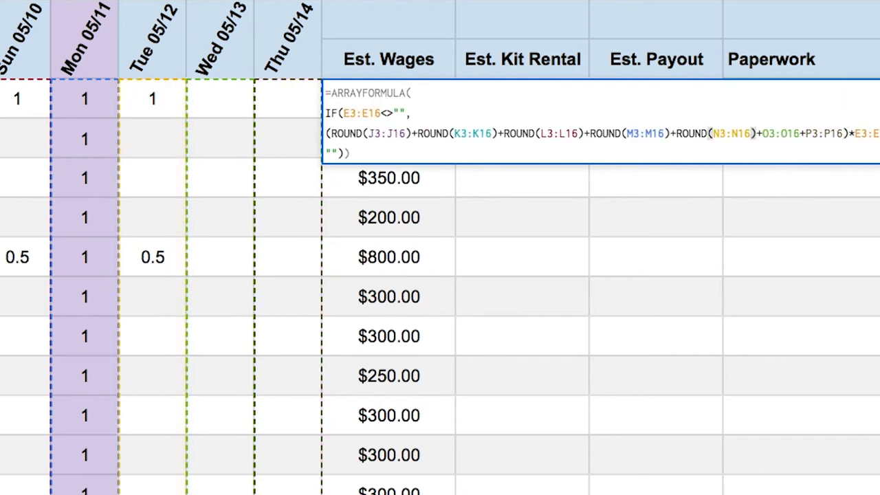
# Wrap the Wednesday range O3:O16 in ROUND within the Est. Wages formula.
pyautogui.press('Right')
pyautogui.write('ROUND(')
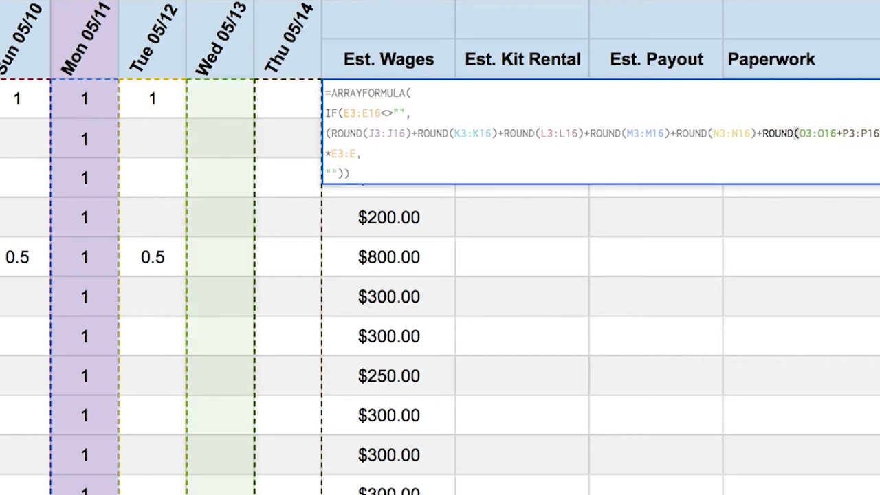
pyautogui.press('Right')
pyautogui.press('Right')
pyautogui.press('Right')
pyautogui.press('Right')
pyautogui.press('Right')
pyautogui.press('Right')
pyautogui.write(')')
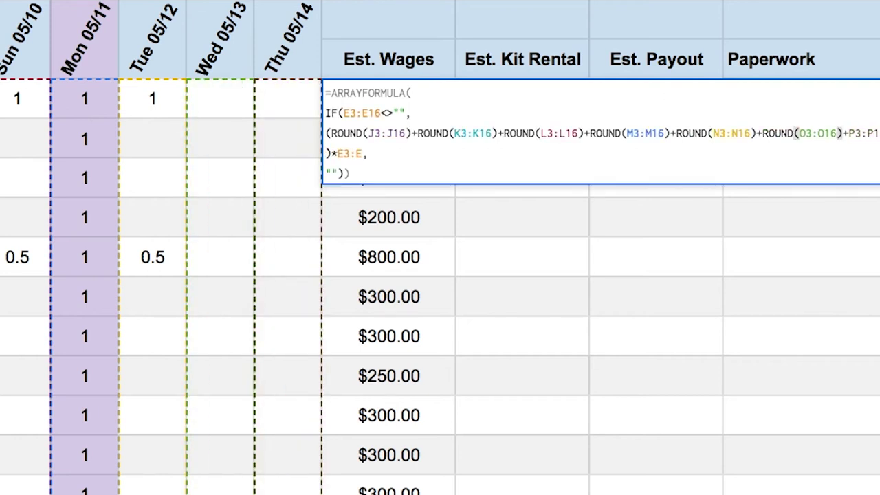
# Wrap the Thursday range P3:P16 in ROUND and commit the Est. Wages formula.
pyautogui.press('Right')
pyautogui.write('ROUND(J3:J16')
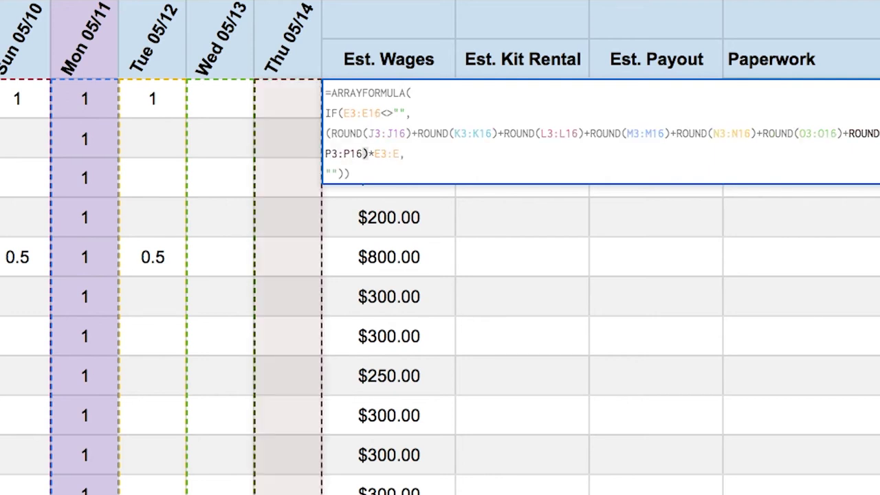
pyautogui.write(')')
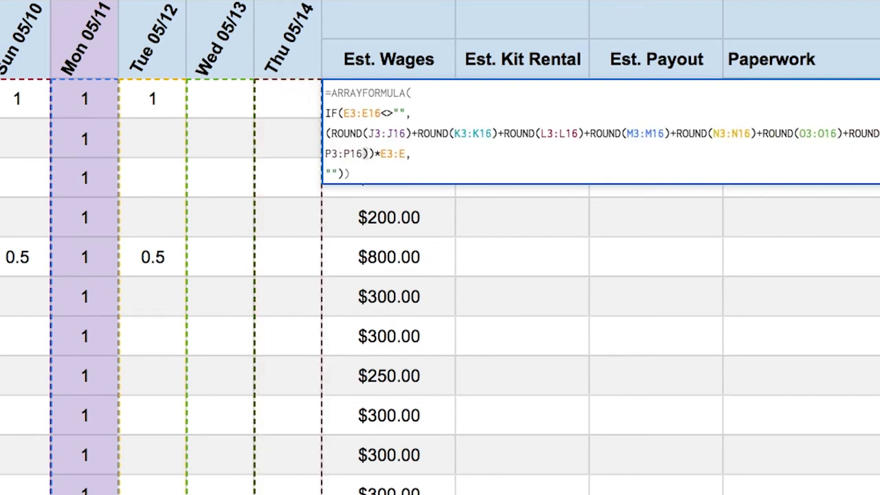
pyautogui.press('Return')
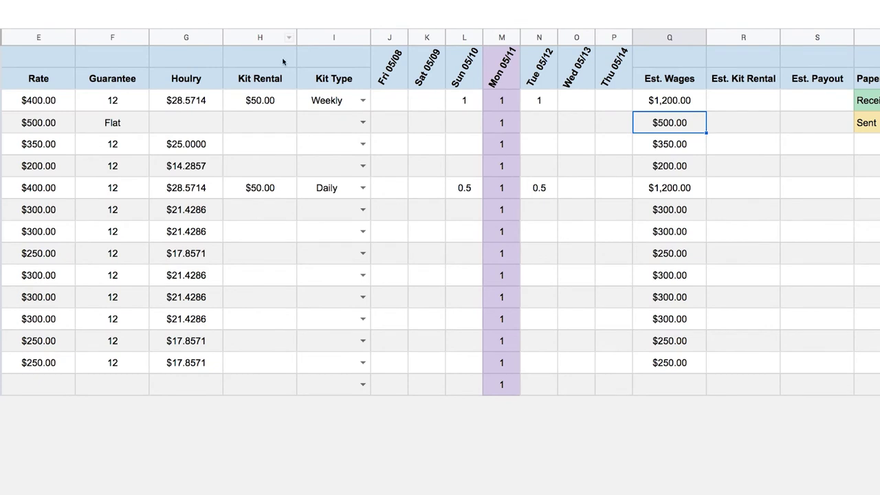
# Check the Director of Photography's Est. Wages against the Sunday to Tuesday day values.
pyautogui.click(661, 196)
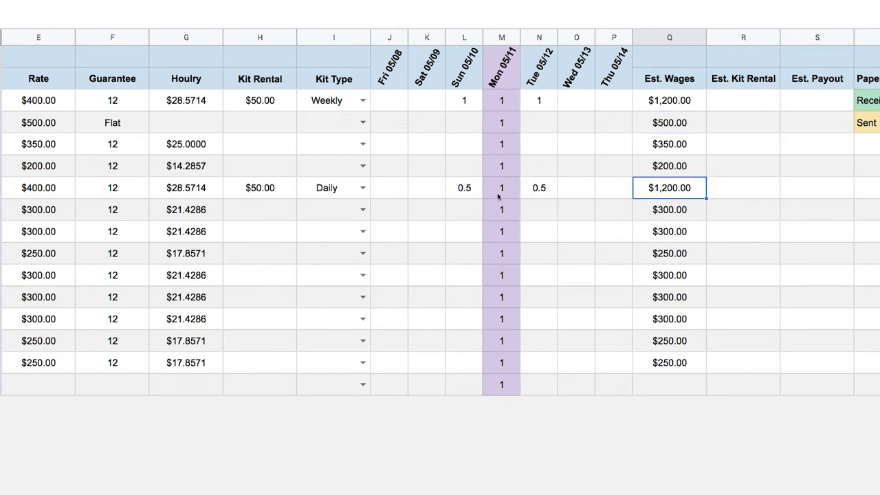
pyautogui.moveTo(463, 190); pyautogui.dragTo(542, 188)
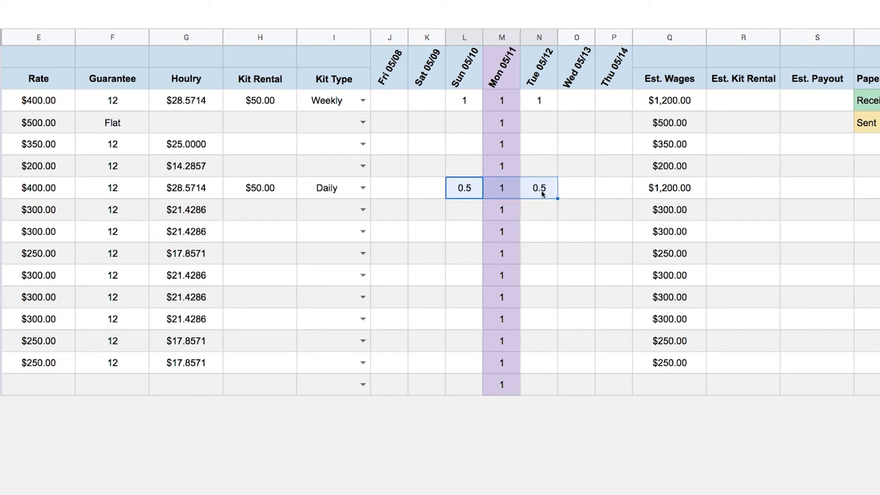
pyautogui.click(730, 107)
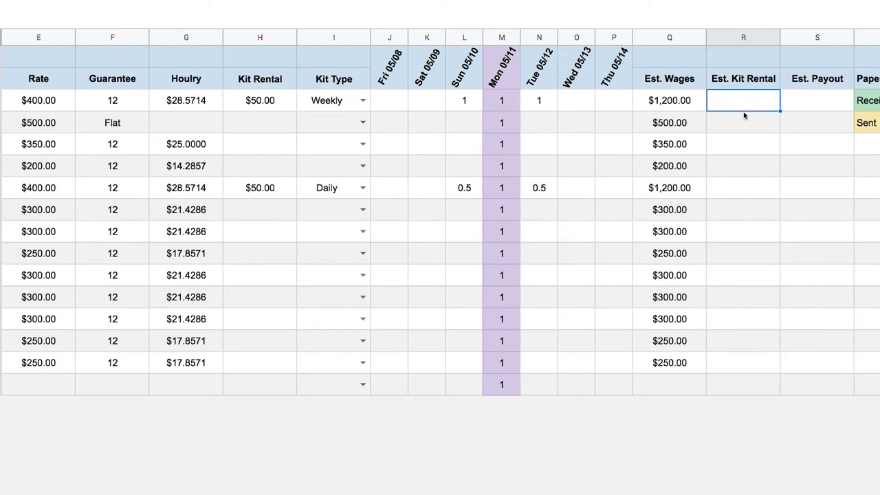
# Copy the complete Est. Wages array formula from Q3 into Est. Kit Rental cell R3.
pyautogui.click(680, 103)
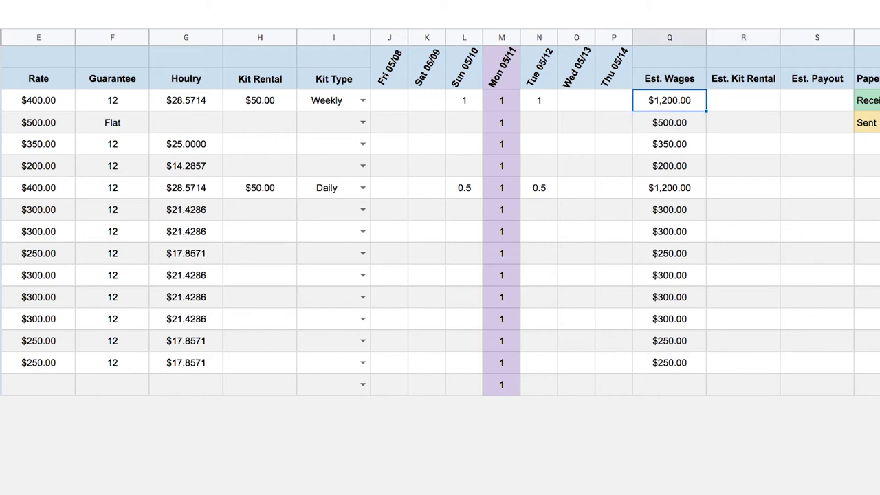
pyautogui.press('Return')
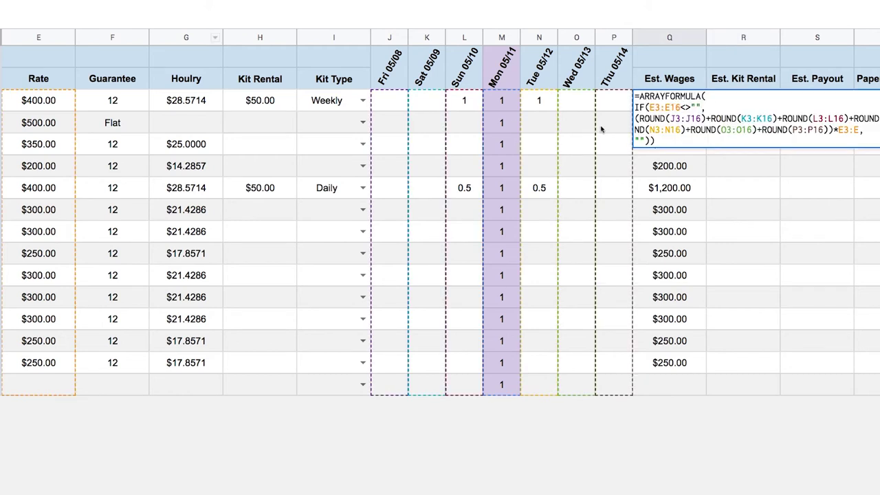
pyautogui.press('Tab')
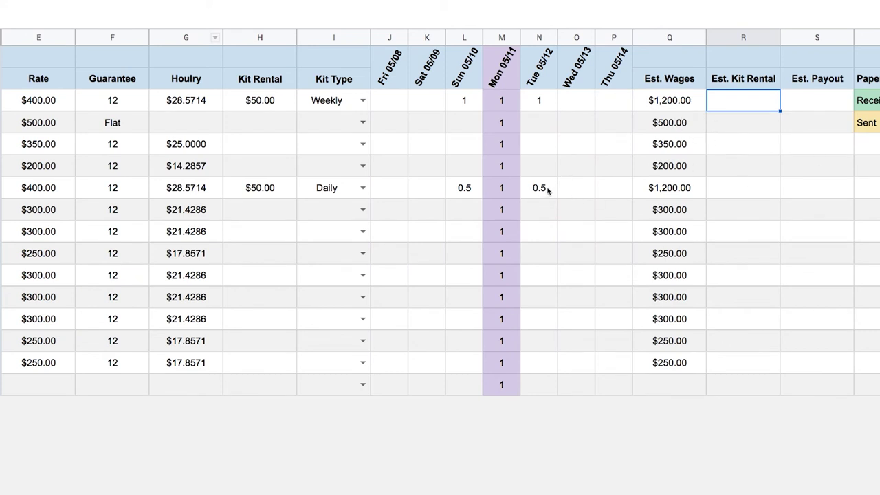
pyautogui.write('=')
pyautogui.write('ARRAYFORMULA( IF(E3:E16<>"", (ROUND(J3:J16)+ROUND(K3:K16)+ROUND(L3:L16)+ROUND(M3:M16)+ROUND(N3:N16)+ROUND(O3:O16)+ROUND(P3:P16))*E3:E, ""))')
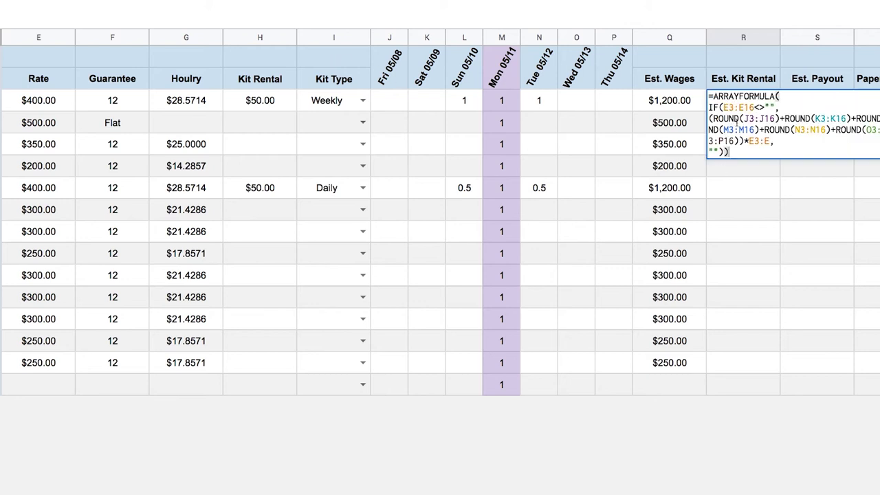
# Replace the rate multiplier E3:E with the kit rental range H3:H in the Est. Kit Rental formula.
pyautogui.moveTo(747, 141); pyautogui.dragTo(769, 140)
pyautogui.press('BackSpace')
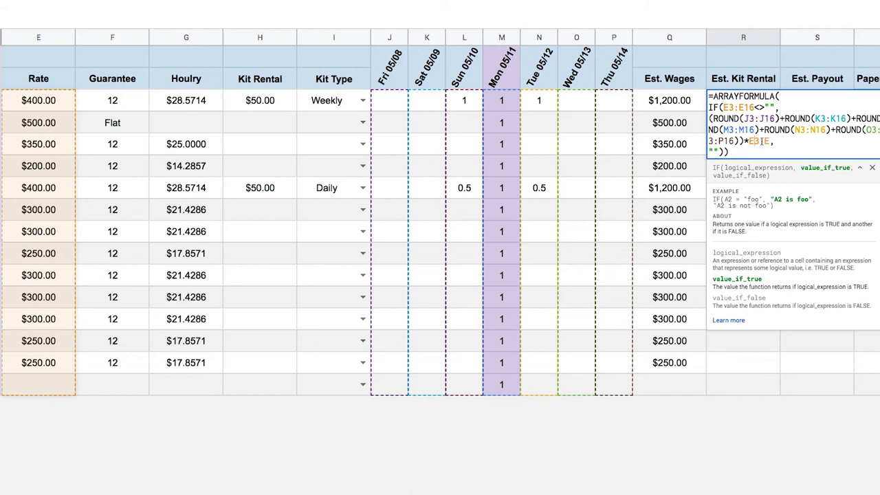
pyautogui.moveTo(769, 141); pyautogui.dragTo(746, 141)
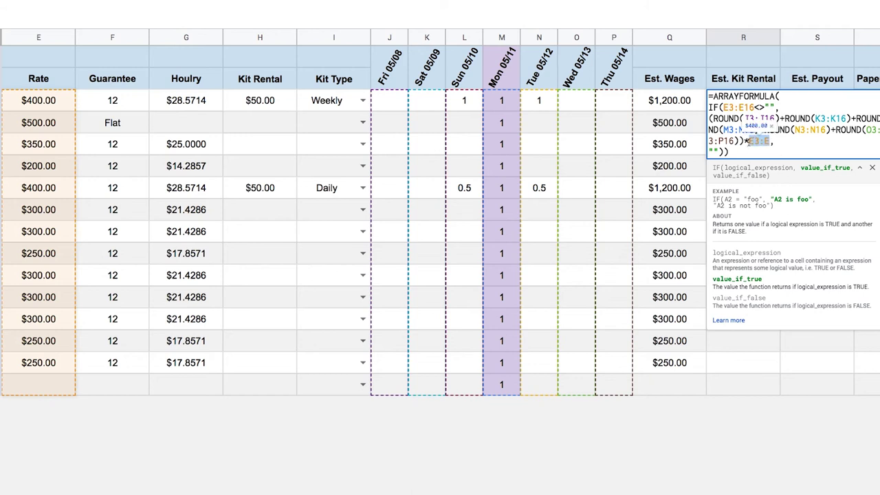
pyautogui.write('H3:H')
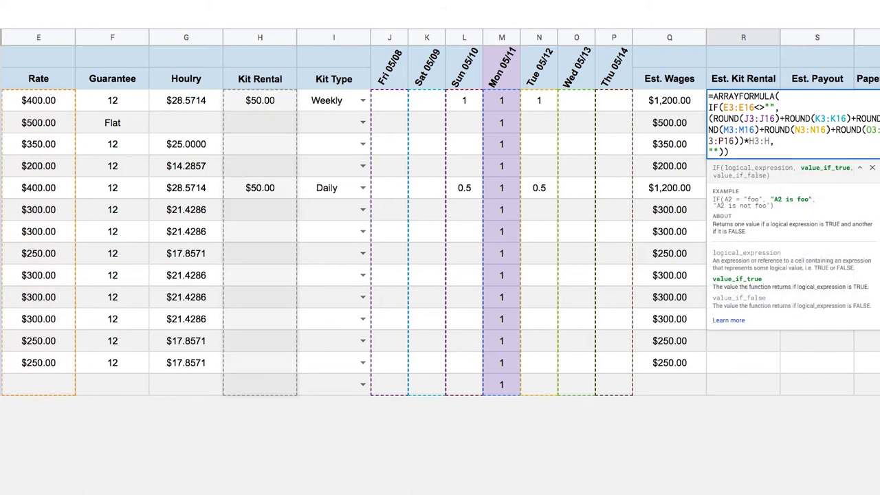
# Change the range in the IF blank check from E3:E16 to H3:H and commit the Est. Kit Rental formula.
pyautogui.click(754, 108)
pyautogui.moveTo(755, 108); pyautogui.dragTo(723, 108)
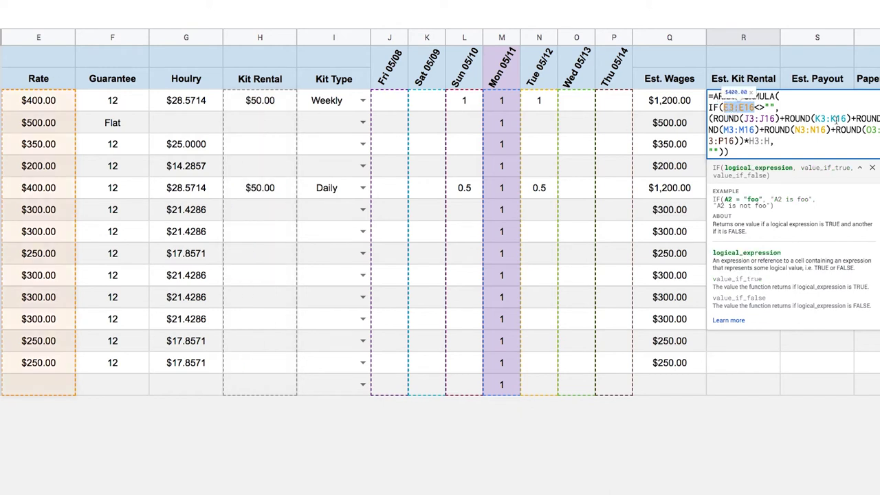
pyautogui.write('H3:H')
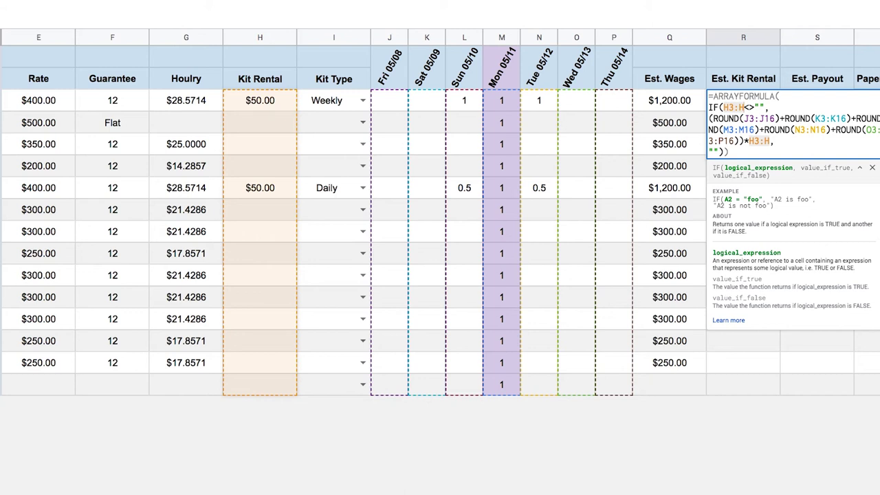
pyautogui.click(669, 123)
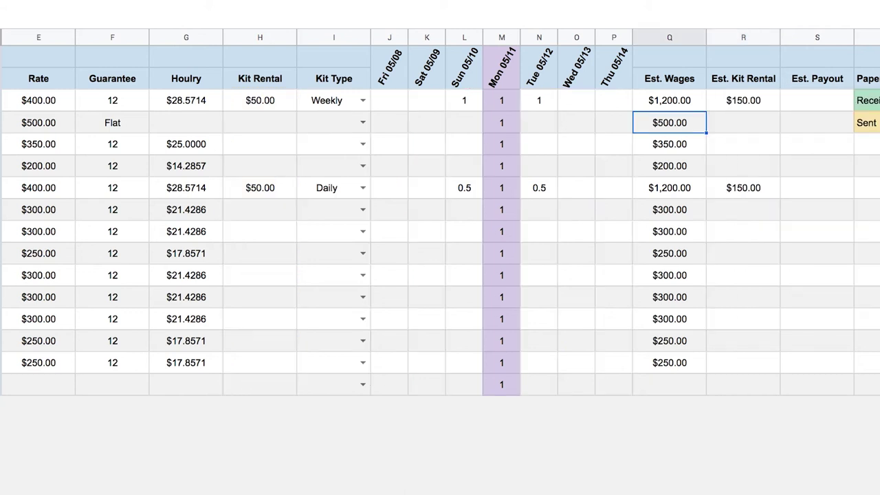
# Check the Est. Kit Rental amounts of the Producer and the Director of Photography against the Producer's kit type.
pyautogui.click(760, 103)
pyautogui.click(761, 189)
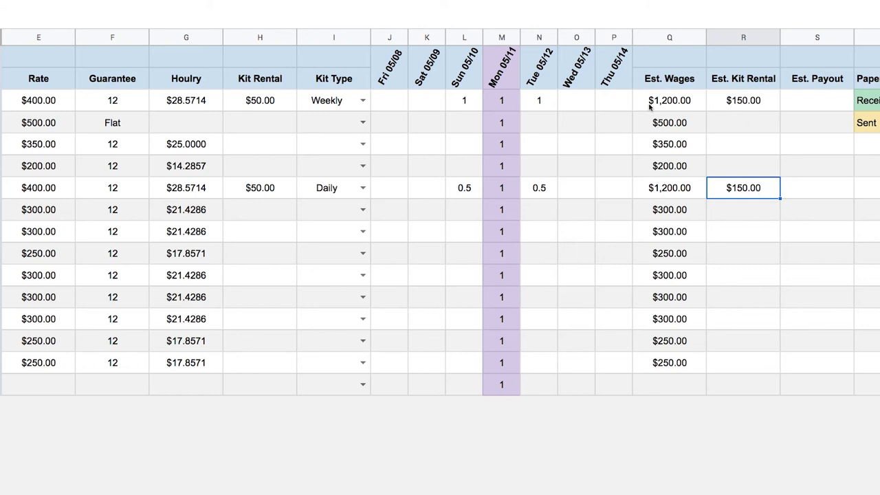
pyautogui.click(718, 106)
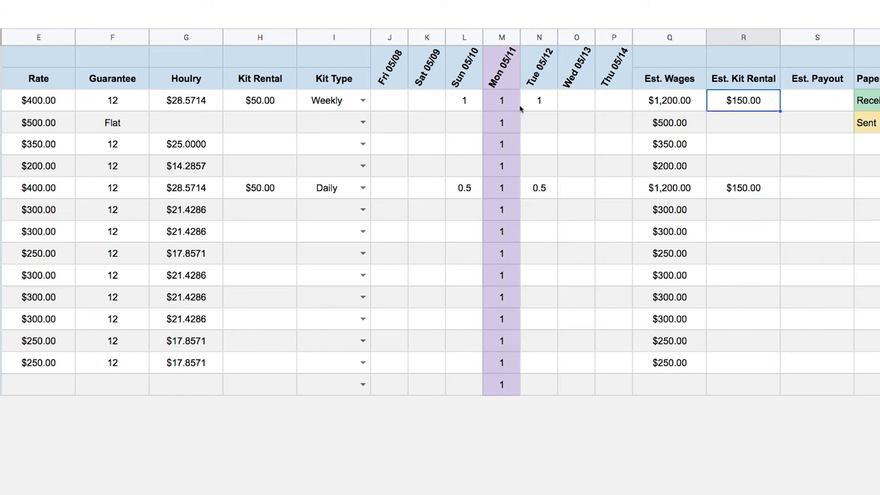
pyautogui.click(333, 102)
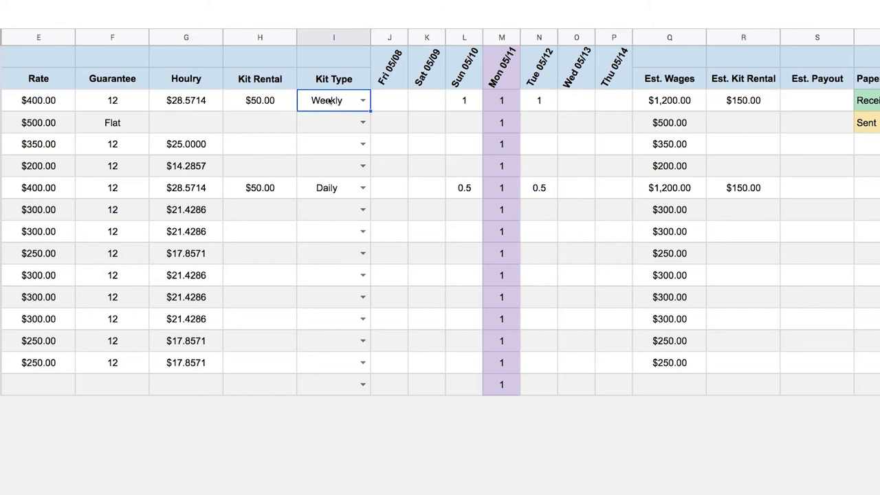
# Insert a nested IF(I3:I="daily", on its own line after the blank check in the Est. Kit Rental formula in R3.
pyautogui.click(759, 104)
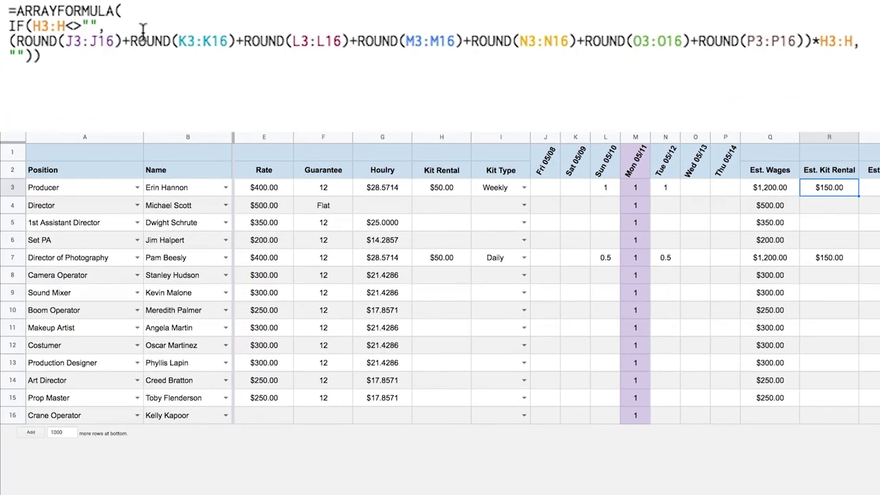
pyautogui.click(51, 26)
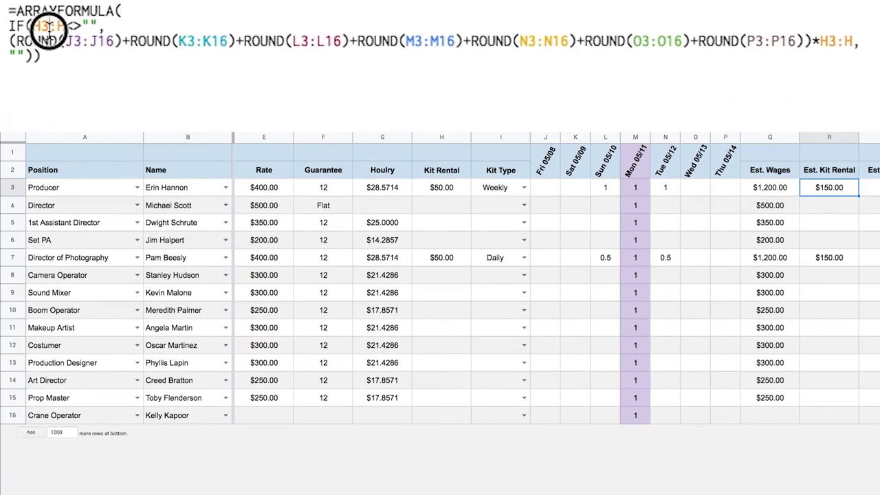
pyautogui.click(98, 12)
pyautogui.press('Down')
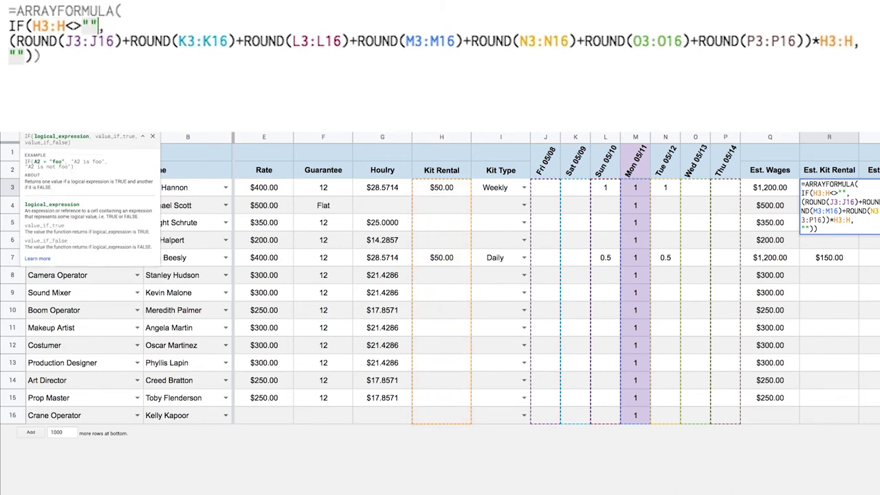
pyautogui.click(104, 26)
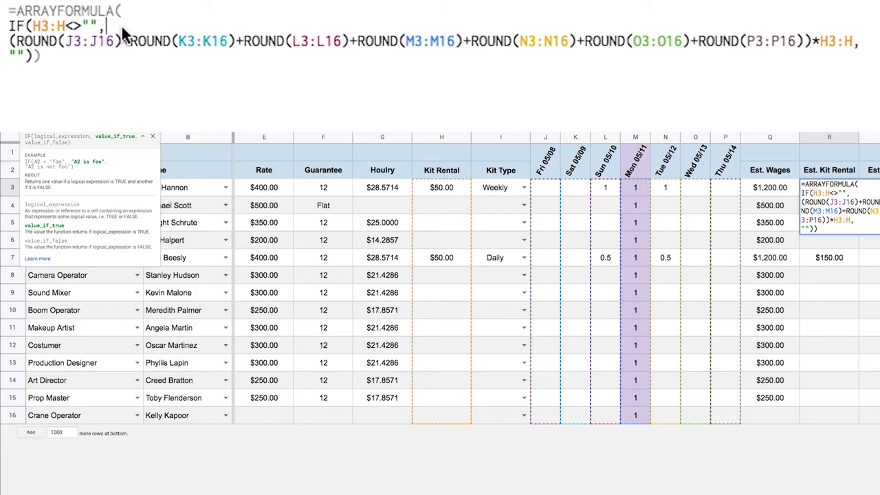
pyautogui.hotkey('ctrl', 'Return')
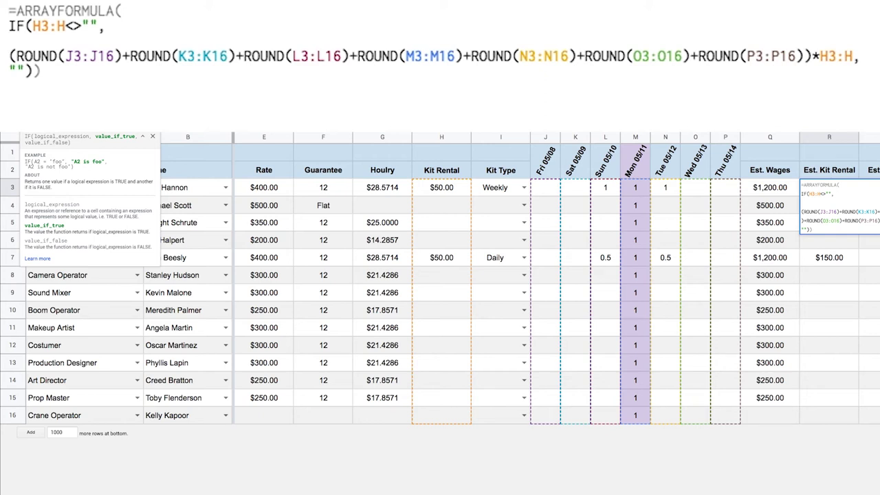
pyautogui.write('IF')
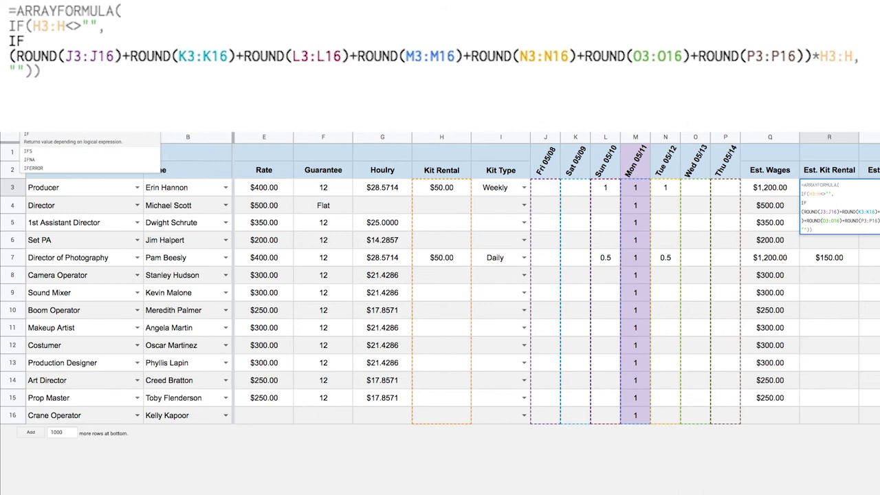
pyautogui.write('(')
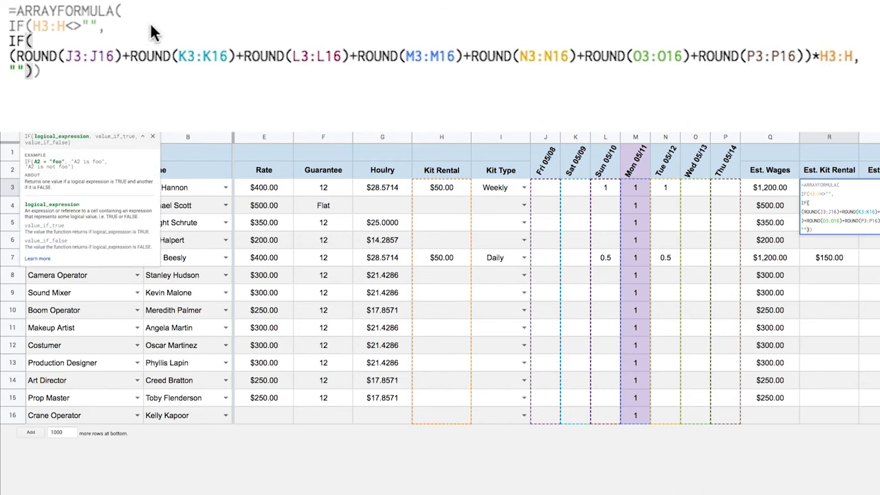
pyautogui.write('I3:')
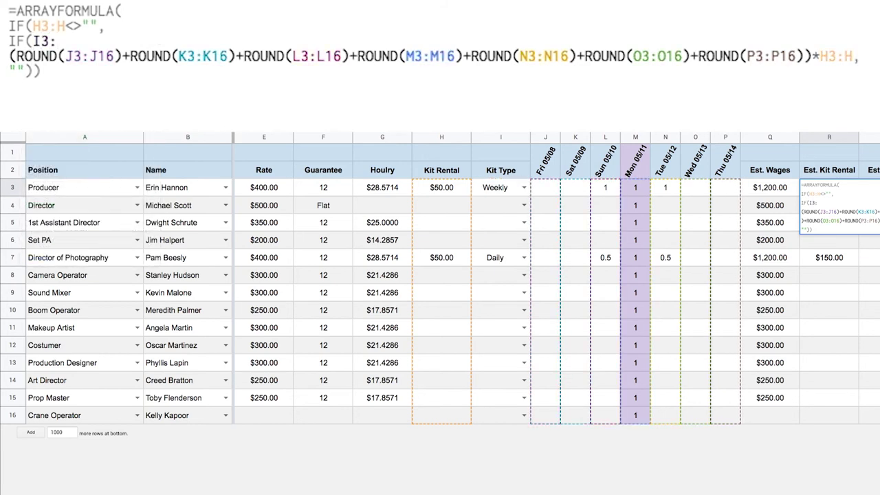
pyautogui.write('I')
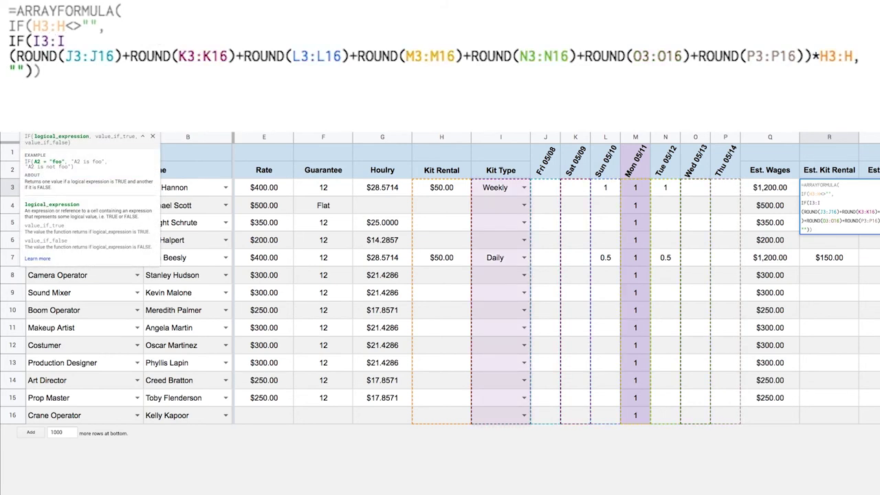
pyautogui.write('="daily"n')
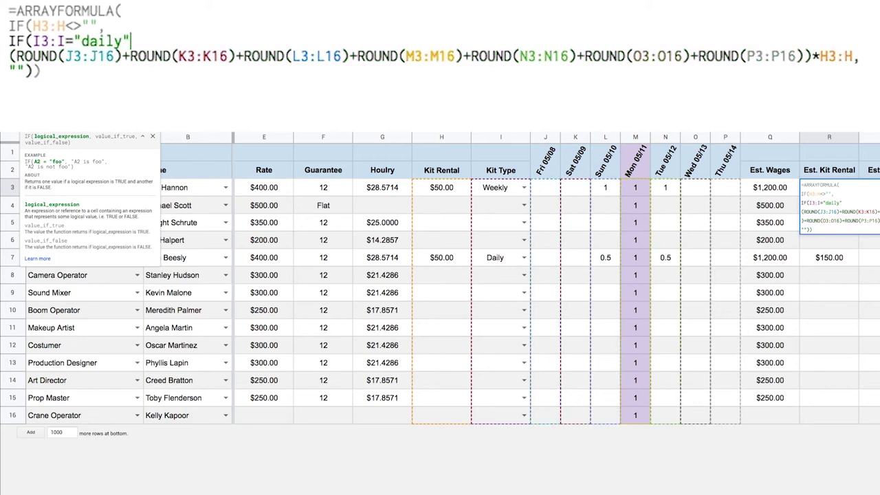
pyautogui.press('BackSpace')
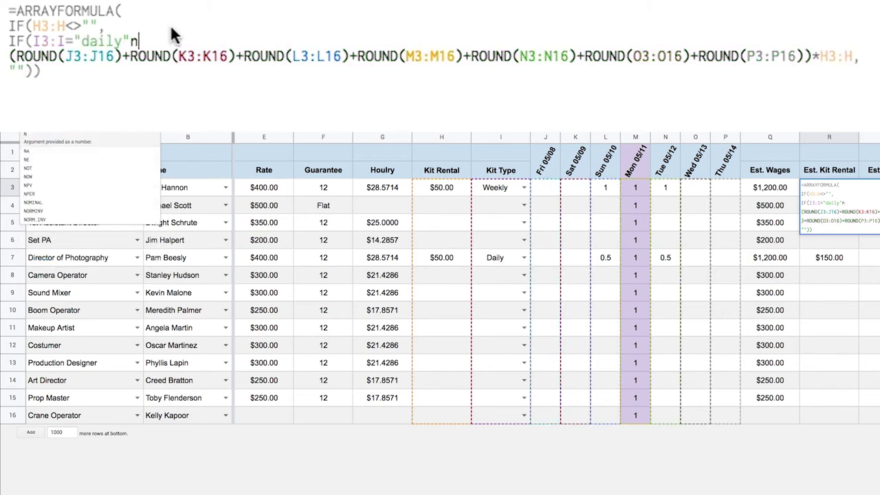
pyautogui.write(',')
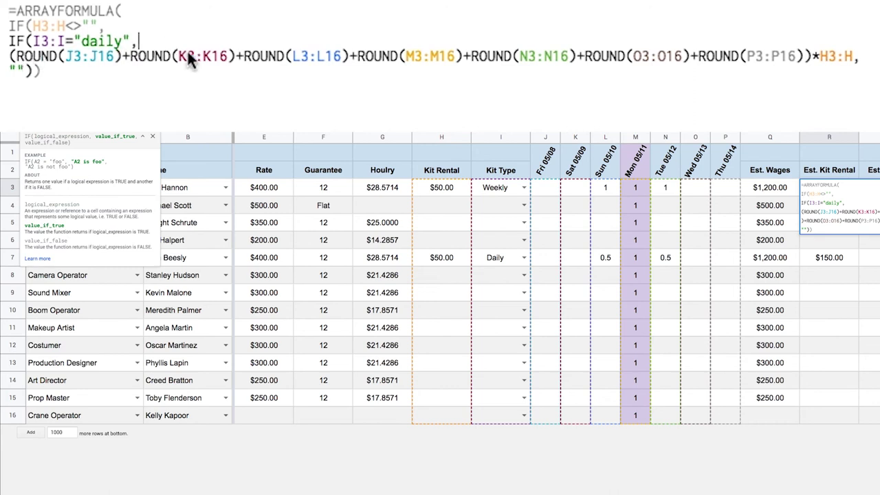
# Add H3:H as the nested IF's false value on its own line, close that IF with a parenthesis and comma, and commit the formula.
pyautogui.click(877, 59)
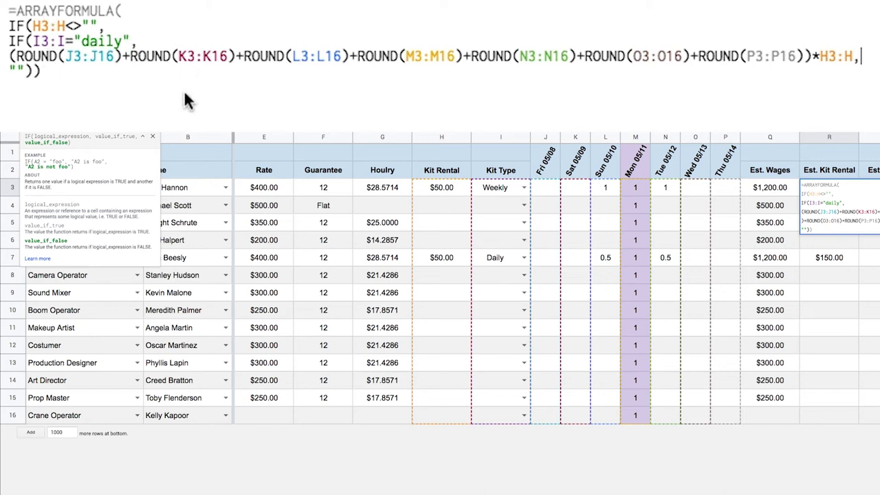
pyautogui.click(853, 61)
pyautogui.hotkey('ctrl', 'Return')
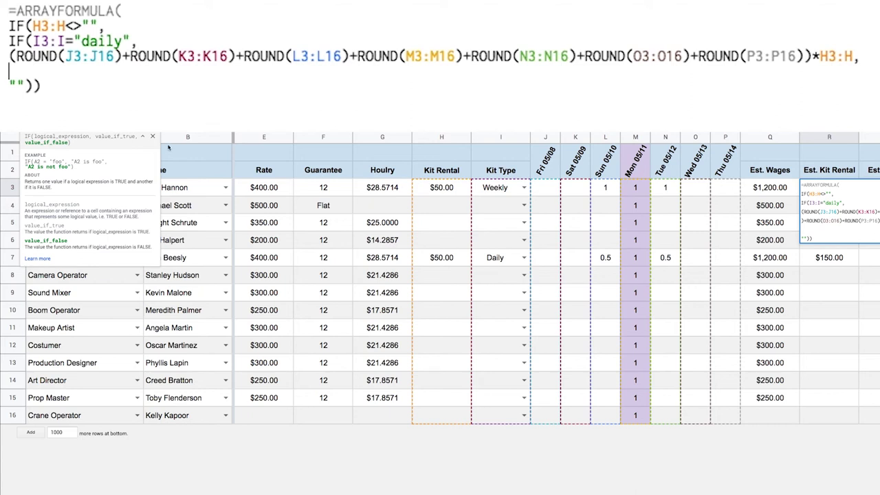
pyautogui.write('H3:H')
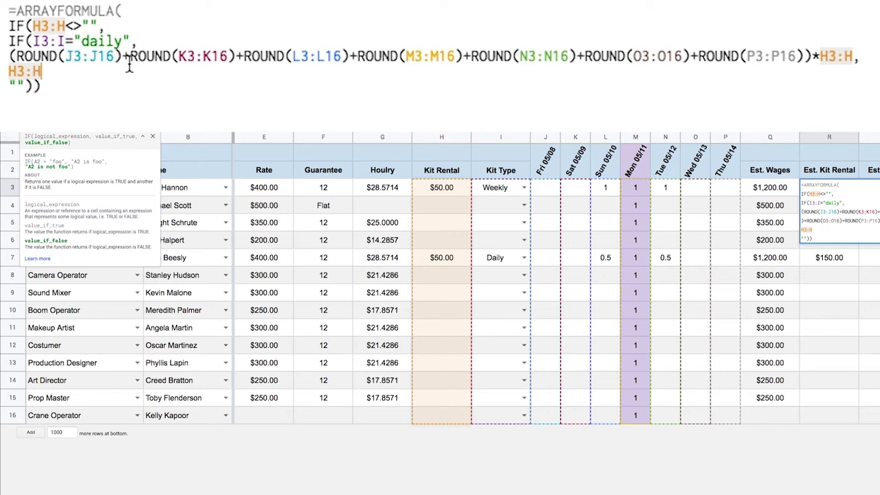
pyautogui.write(')')
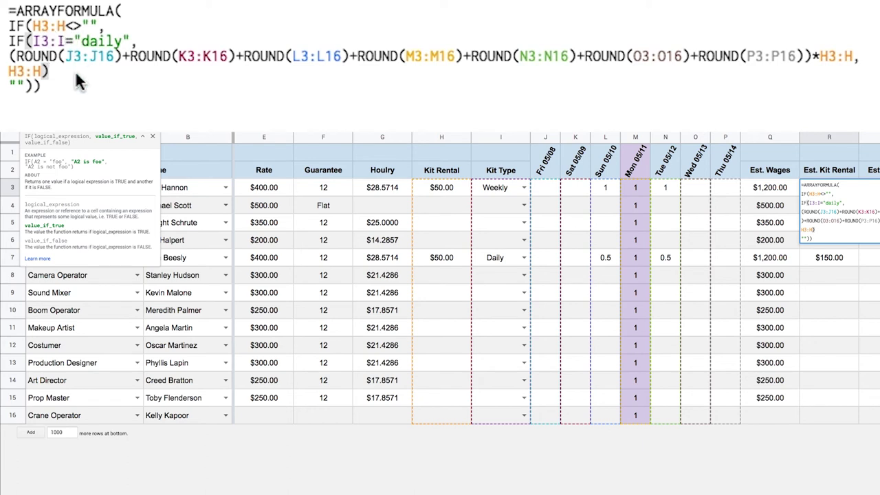
pyautogui.write(',')
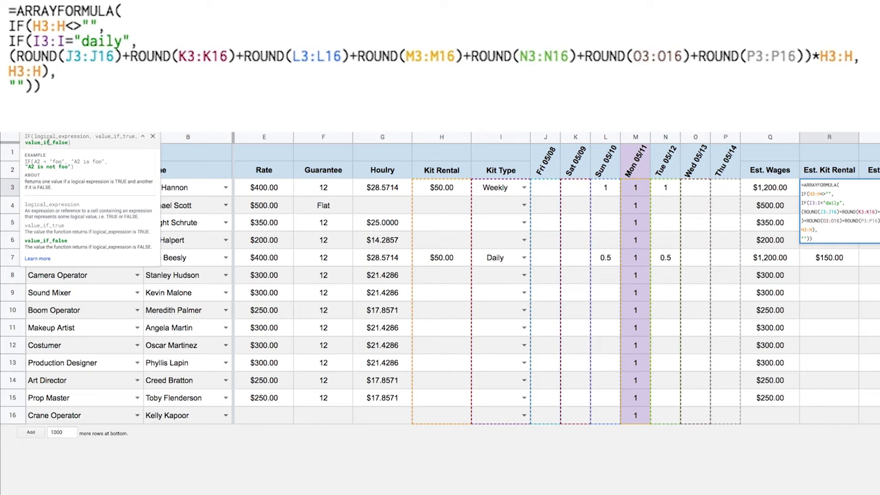
pyautogui.click(19, 82)
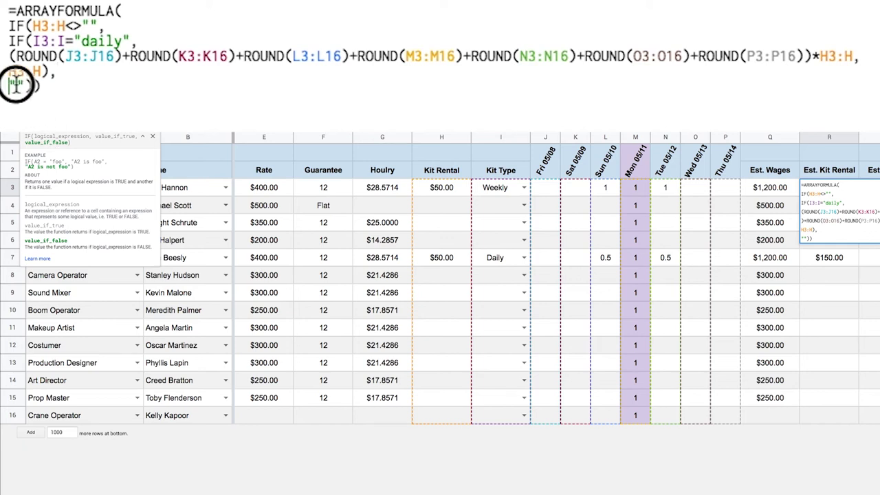
pyautogui.doubleClick(19, 82)
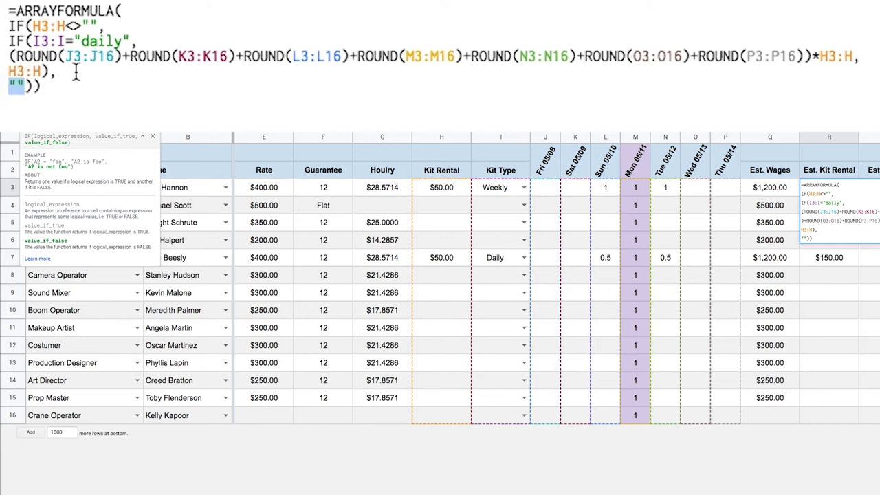
pyautogui.click(55, 83)
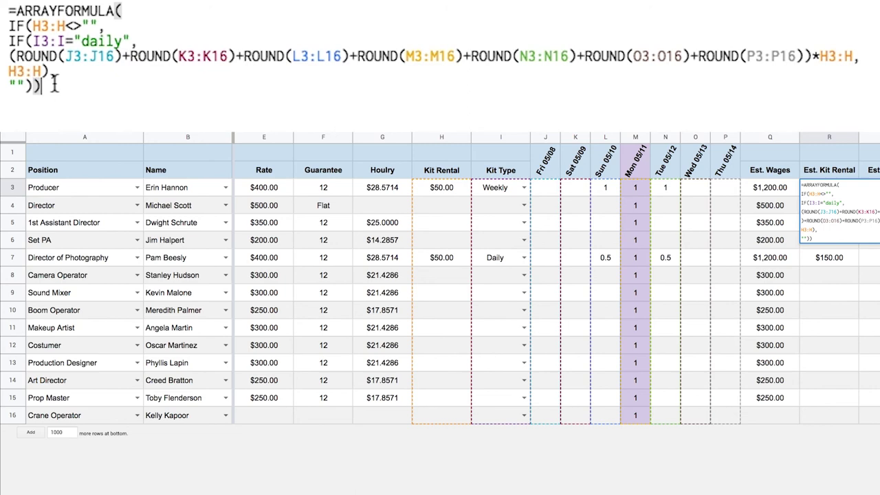
pyautogui.press('Return')
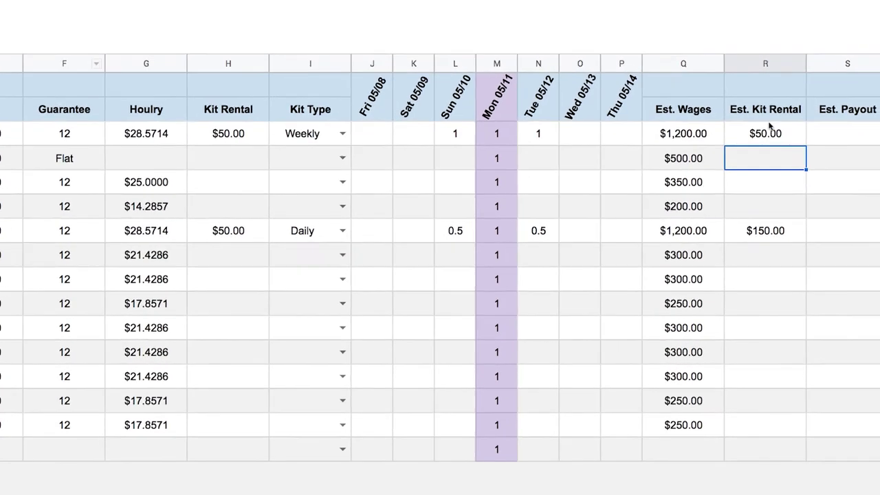
# Test the Est. Kit Rental formula by switching the Producer's kit type to Daily and back to Weekly.
pyautogui.click(839, 186)
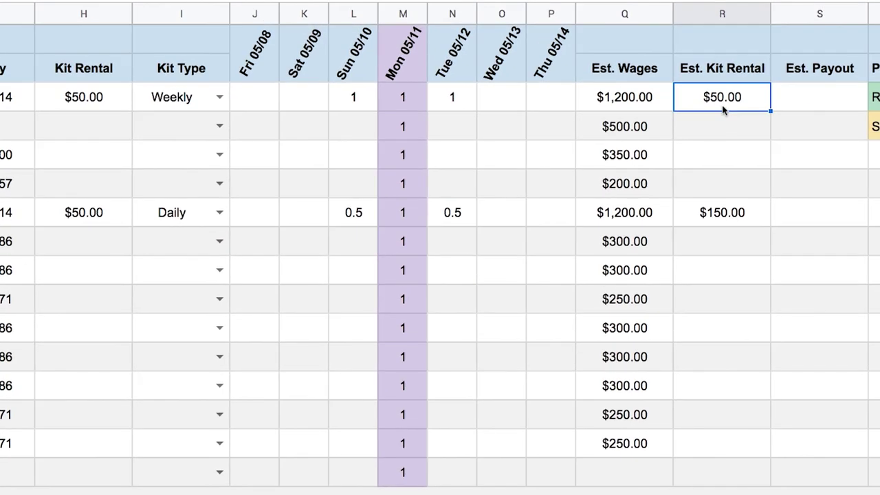
pyautogui.click(220, 97)
pyautogui.click(177, 136)
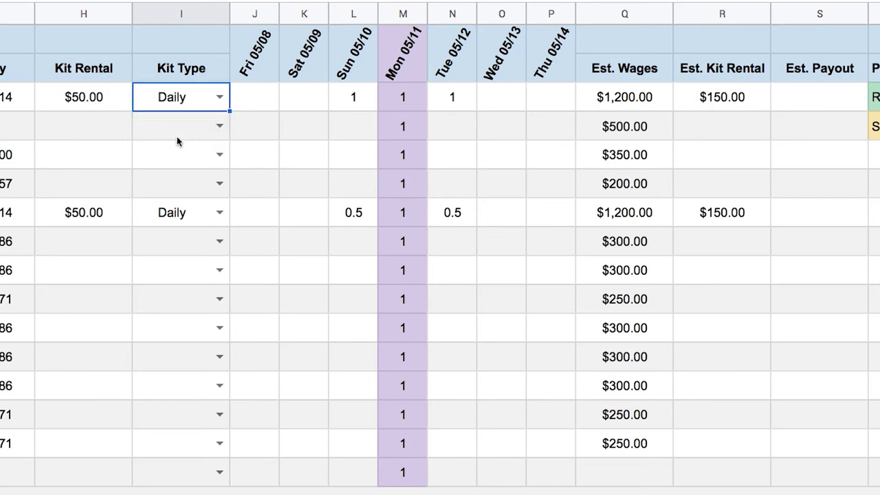
pyautogui.click(220, 102)
pyautogui.click(183, 138)
pyautogui.click(730, 100)
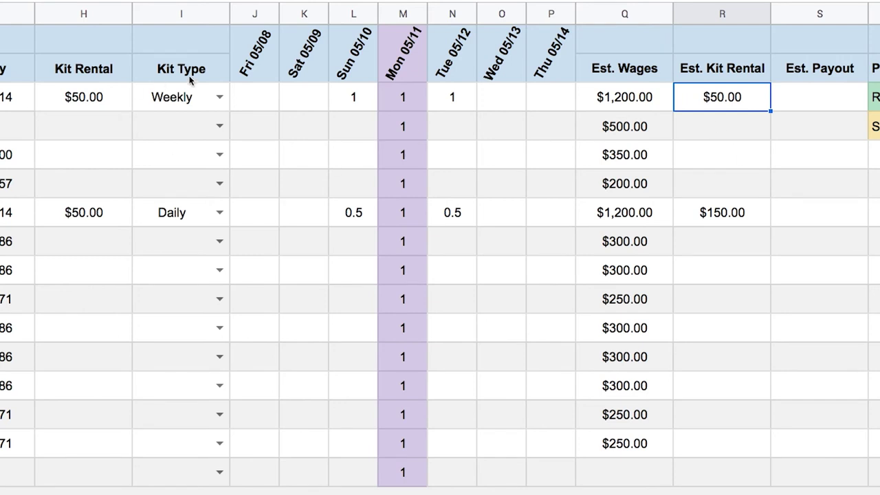
# Compare the Producer's kit type with the Est. Kit Rental amount and review the formula in R3 without changing it.
pyautogui.click(189, 100)
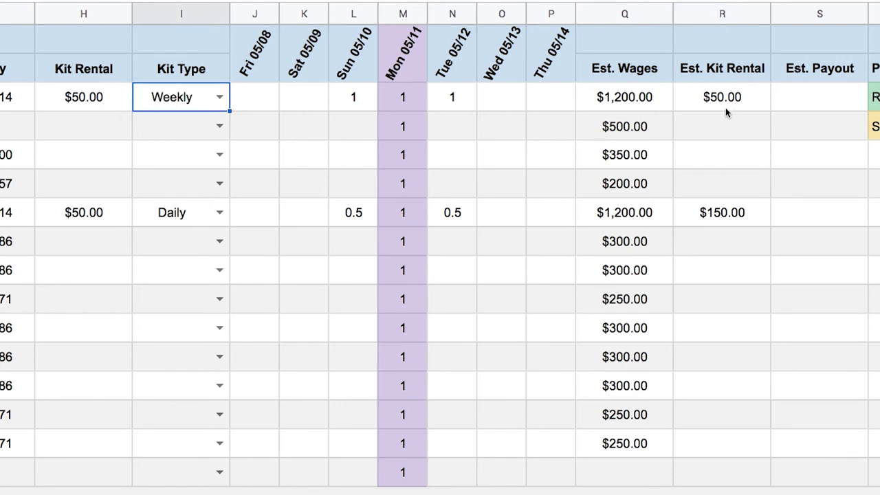
pyautogui.click(701, 101)
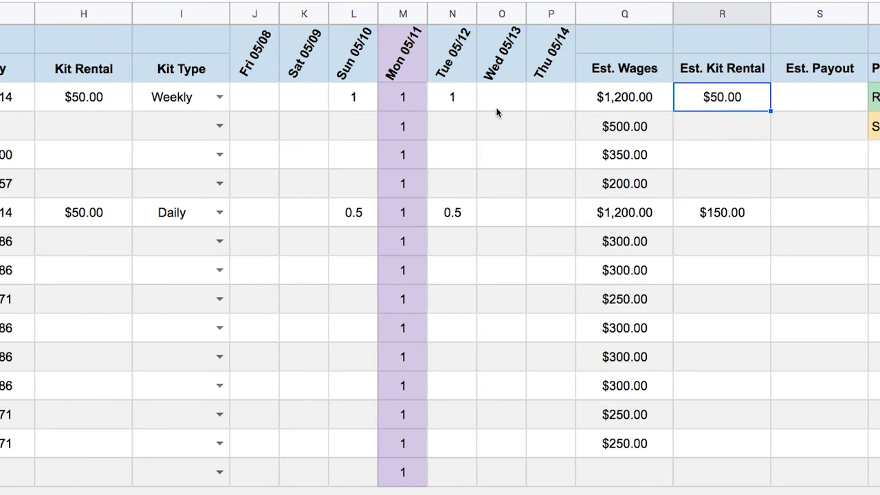
pyautogui.press('Return')
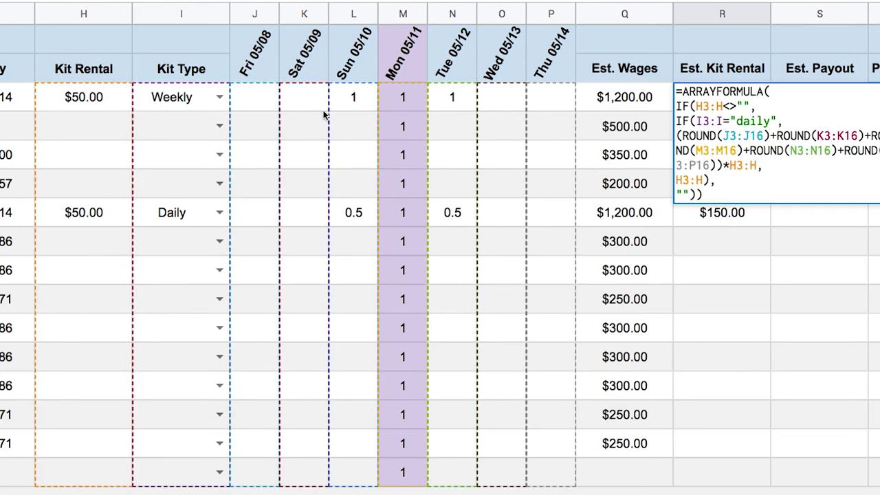
pyautogui.press('Escape')
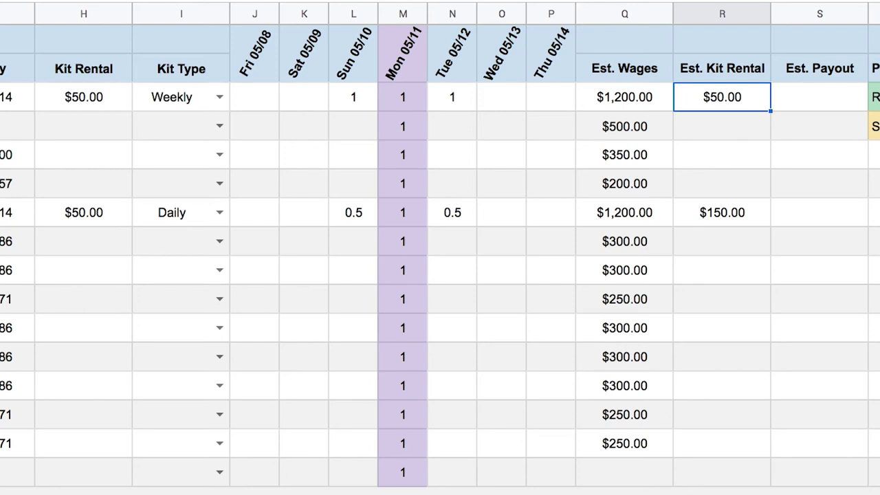
# Enter an array formula in Est. Payout cell S3 that adds Est. Wages Q3:Q16 and Est. Kit Rental R3:R16.
pyautogui.click(813, 110)
pyautogui.hscroll(2, 686, 103)
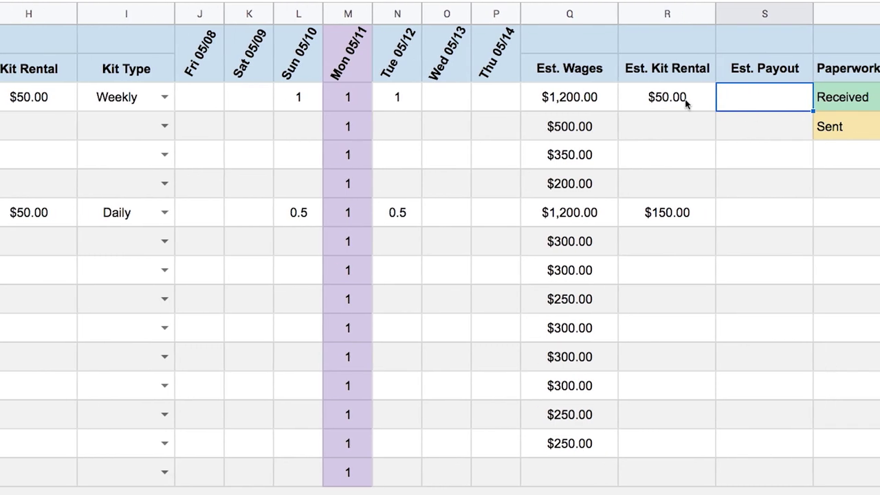
pyautogui.hscroll(2, 685, 103)
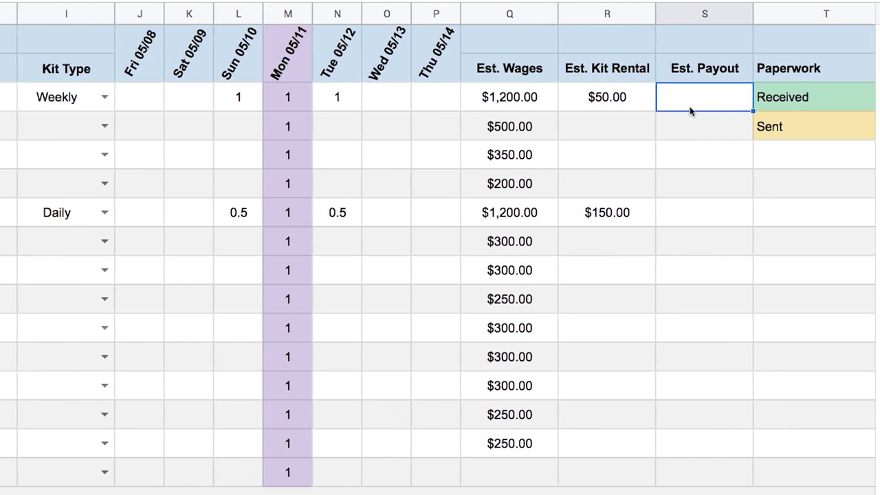
pyautogui.write('=A')
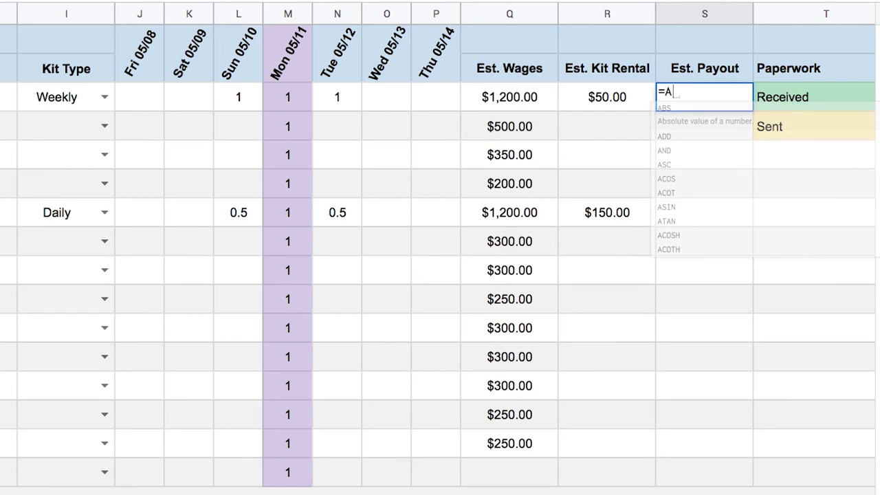
pyautogui.write('RRAYFORMULA(')
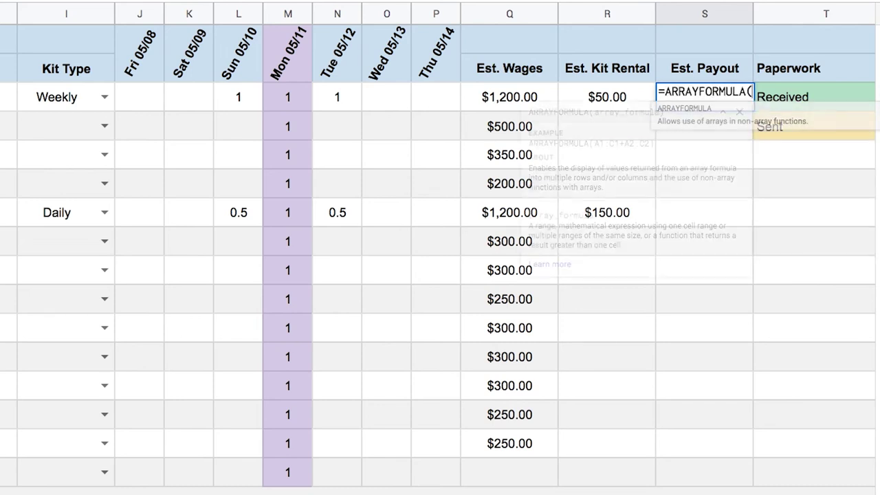
pyautogui.moveTo(508, 99); pyautogui.dragTo(509, 491)
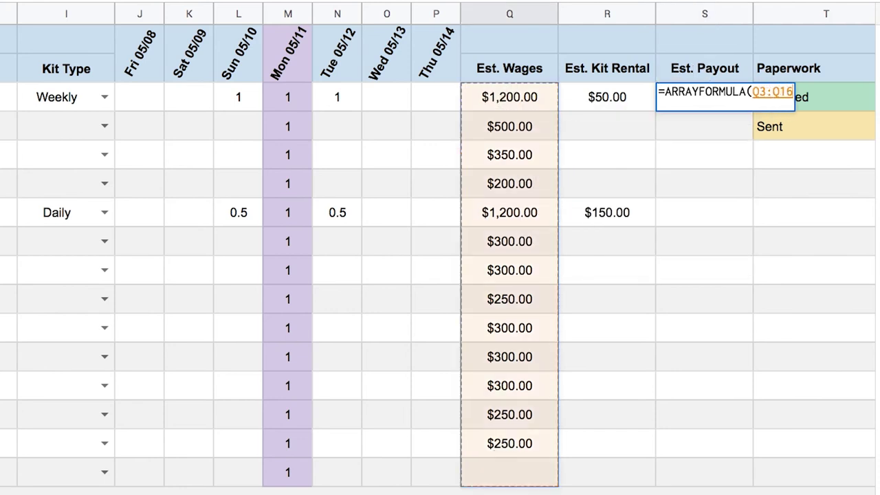
pyautogui.write('+')
pyautogui.moveTo(607, 97); pyautogui.dragTo(612, 485)
pyautogui.press('Return')
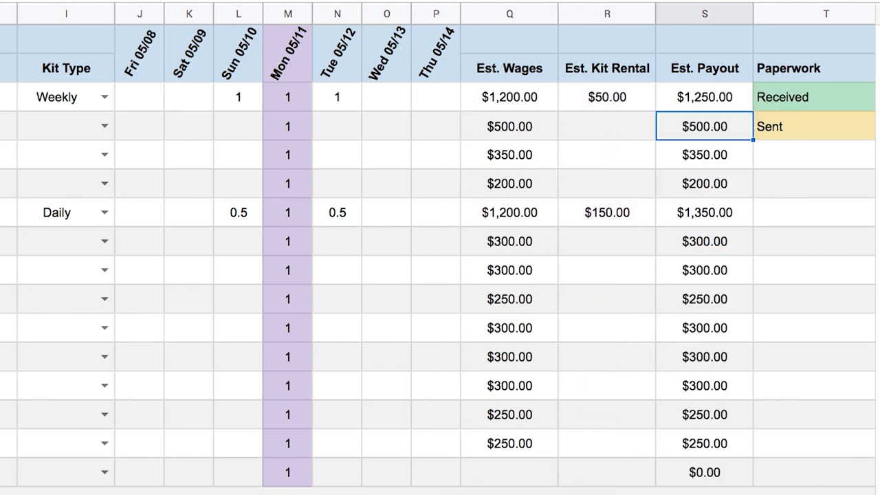
# Wrap the Est. Payout sum in S3 in an IF on its own line that tests whether Q3:Q16+R3:R16 is greater than 0.
pyautogui.click(701, 476)
pyautogui.click(694, 99)
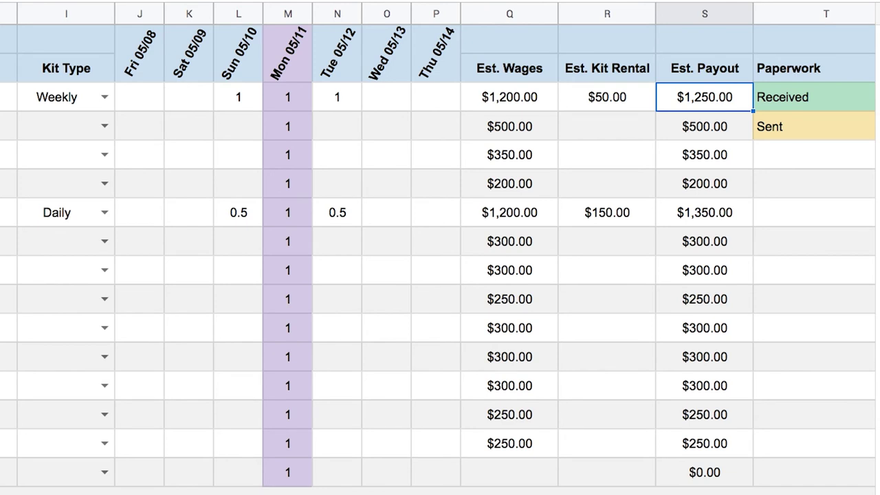
pyautogui.press('Return')
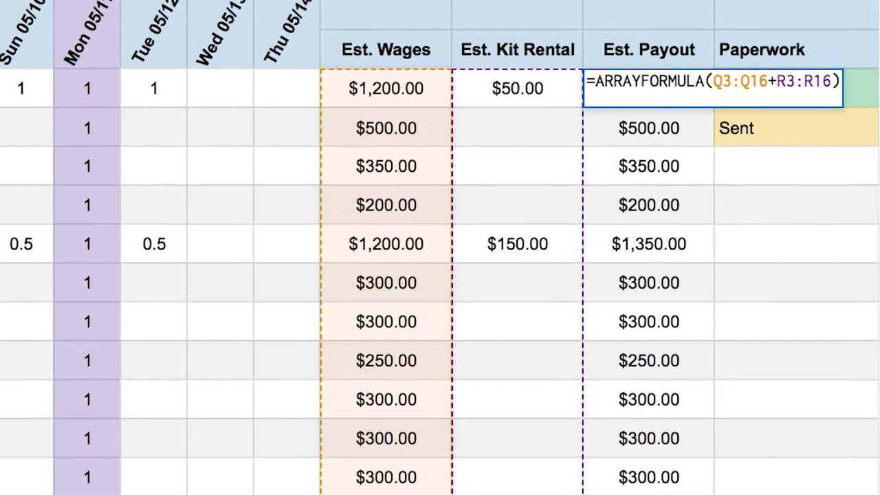
pyautogui.click(752, 91)
pyautogui.hotkey('alt', 'Return')
pyautogui.write('IF(')
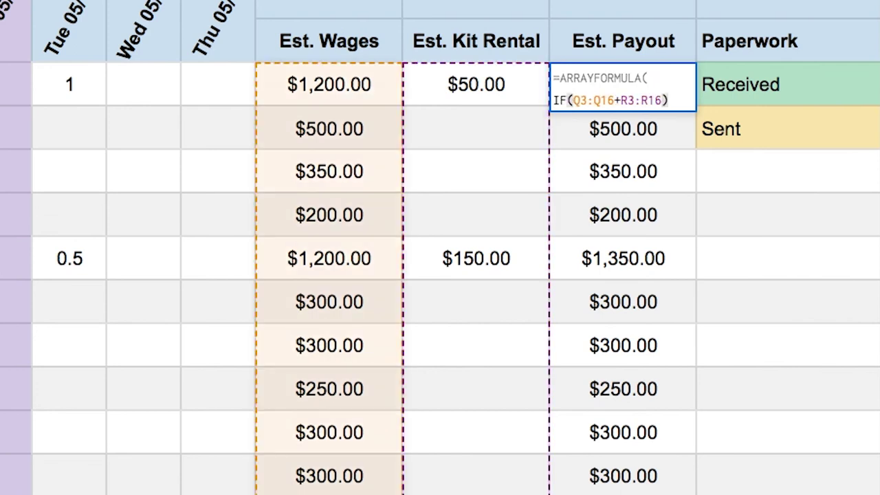
pyautogui.press('End')
pyautogui.press('Left')
pyautogui.write('>0,')
# Make the IF return Q3:Q16+R3:R16 when true and an empty string "" when false, close it, and commit the formula.
pyautogui.write('Q3:Q16+R3:R16')
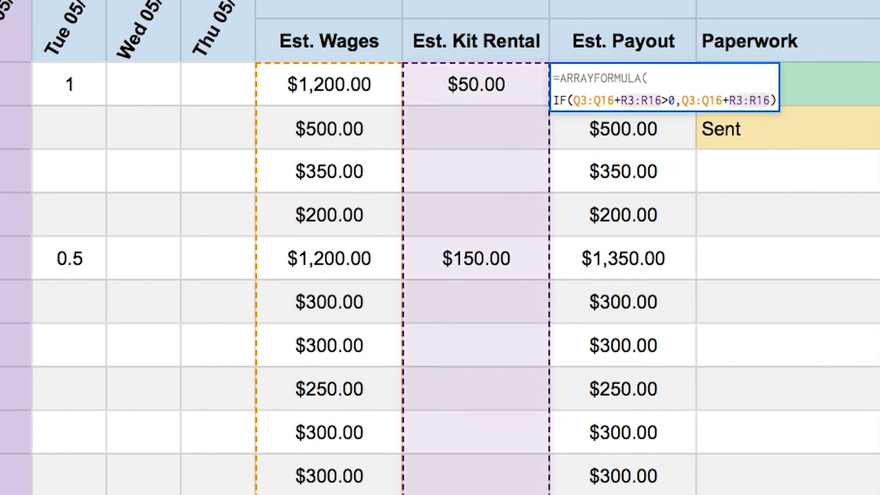
pyautogui.write(', ""')
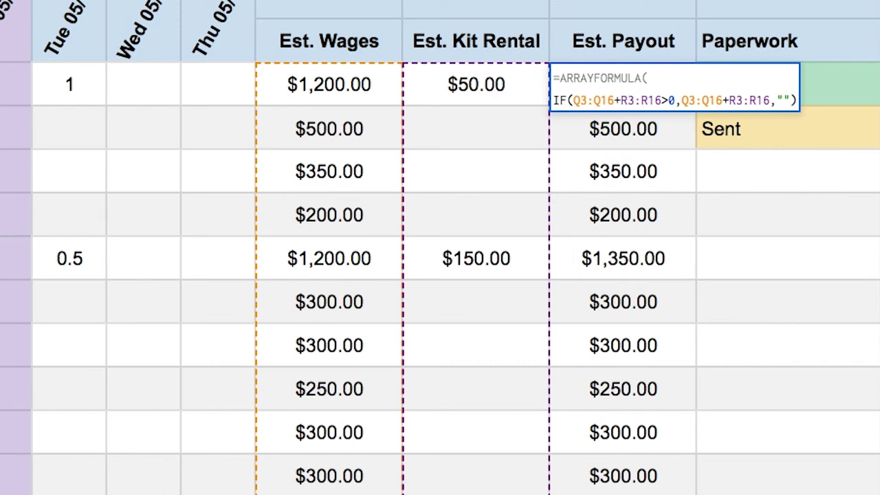
pyautogui.write(')')
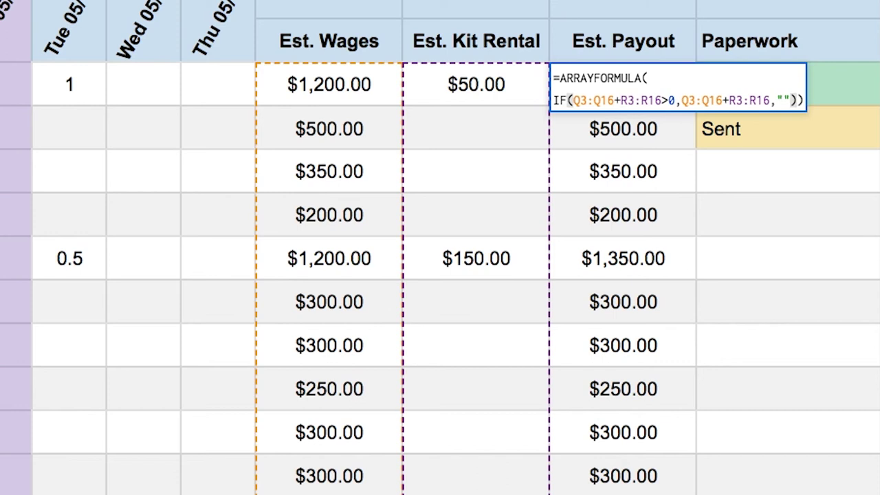
pyautogui.press('Return')
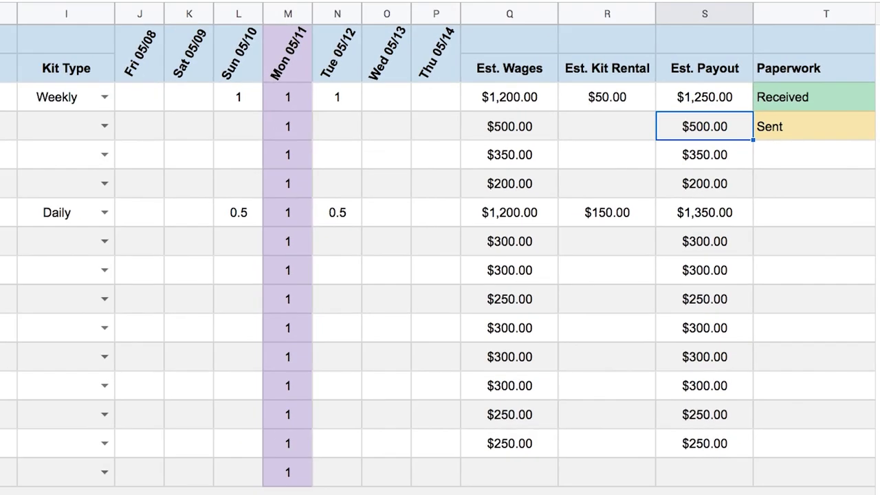
pyautogui.click(716, 473)
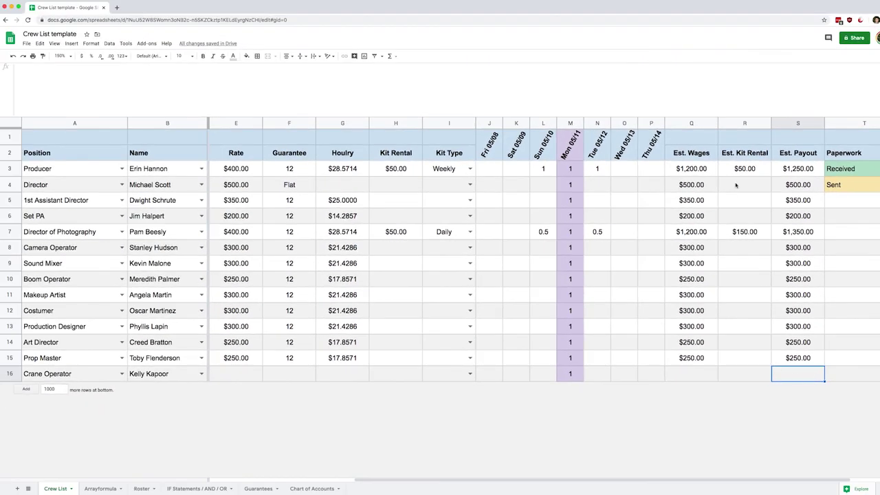
# Hide the Est. Wages and Est. Kit Rental columns, Q to R.
pyautogui.moveTo(686, 123); pyautogui.dragTo(733, 123)
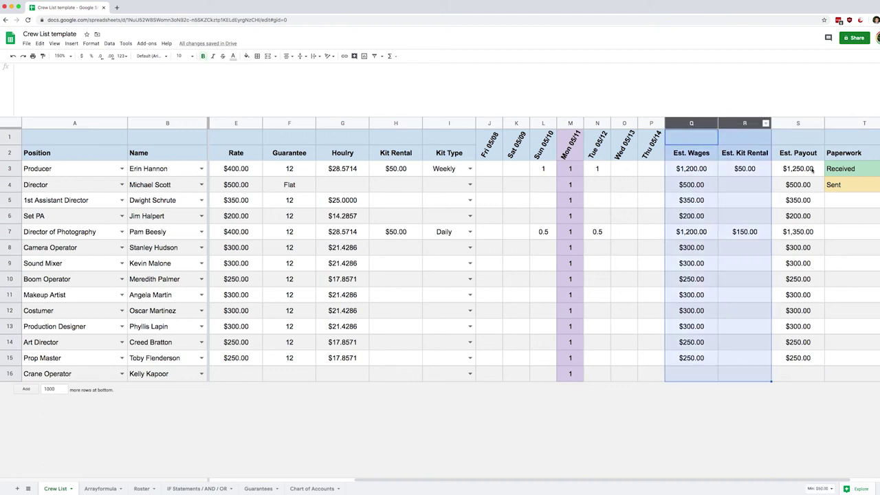
pyautogui.rightClick(735, 123)
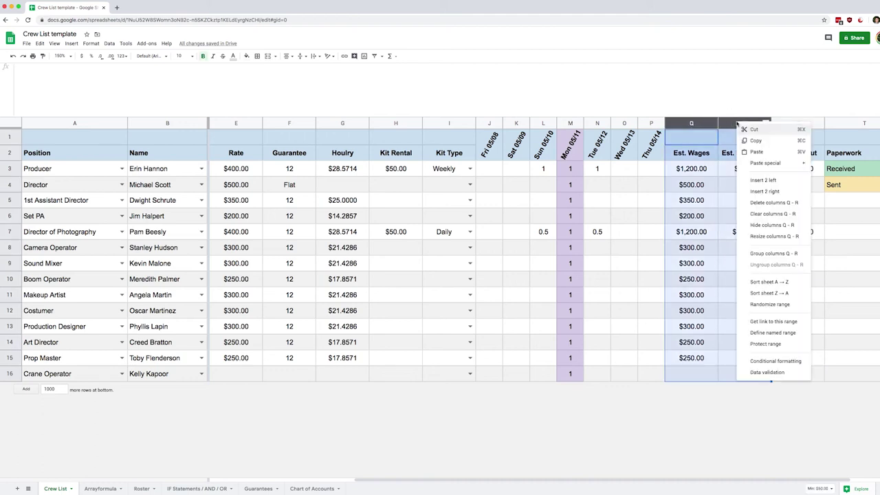
pyautogui.click(771, 224)
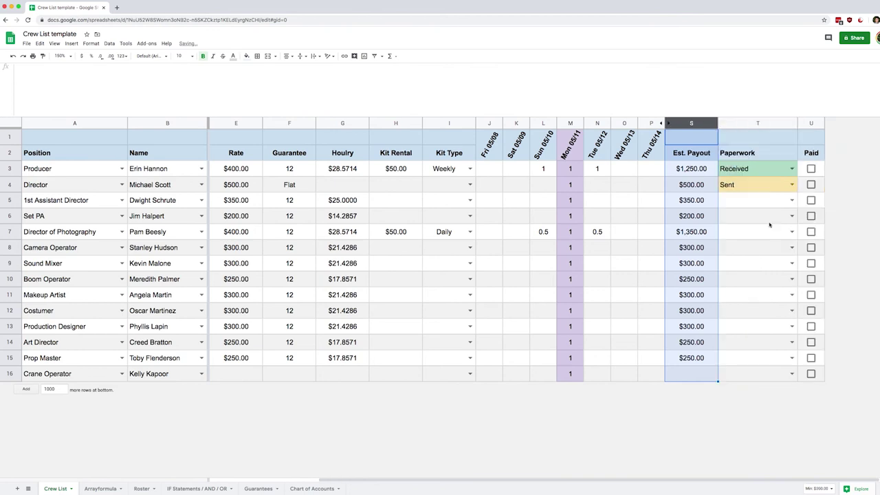
# Group the date columns J to P, and test the group by collapsing and expanding it.
pyautogui.moveTo(490, 124); pyautogui.dragTo(646, 123)
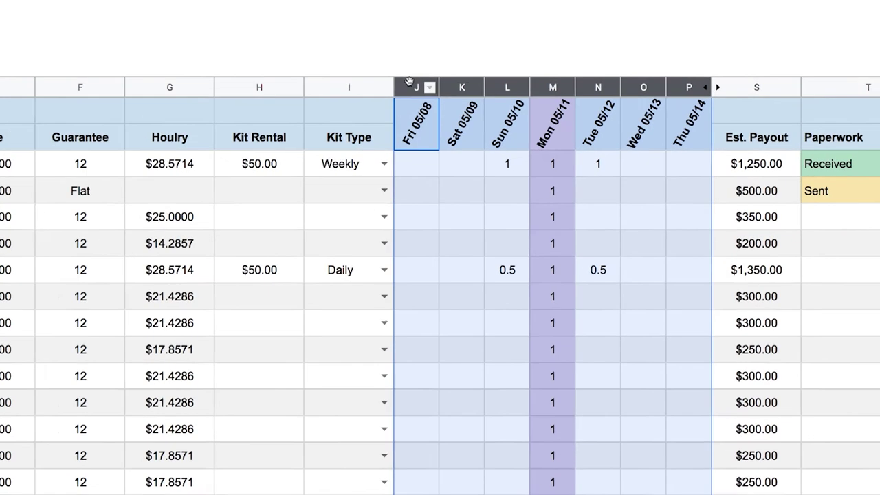
pyautogui.rightClick(490, 121)
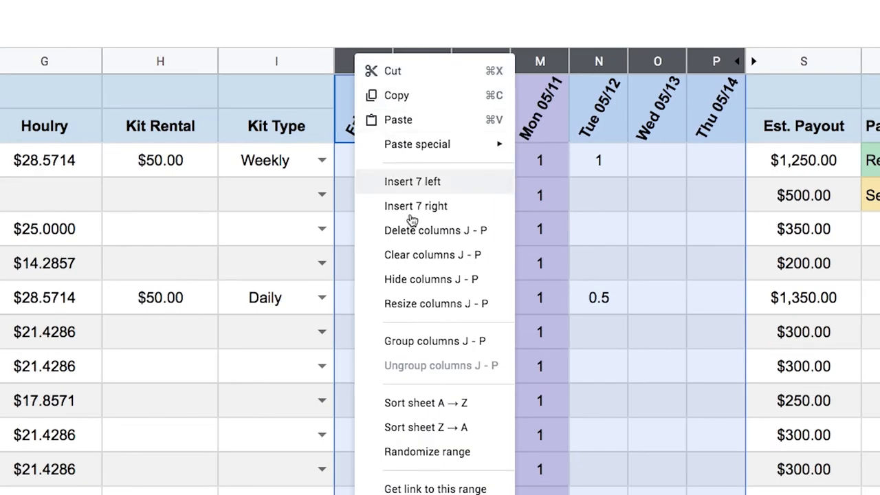
pyautogui.click(422, 345)
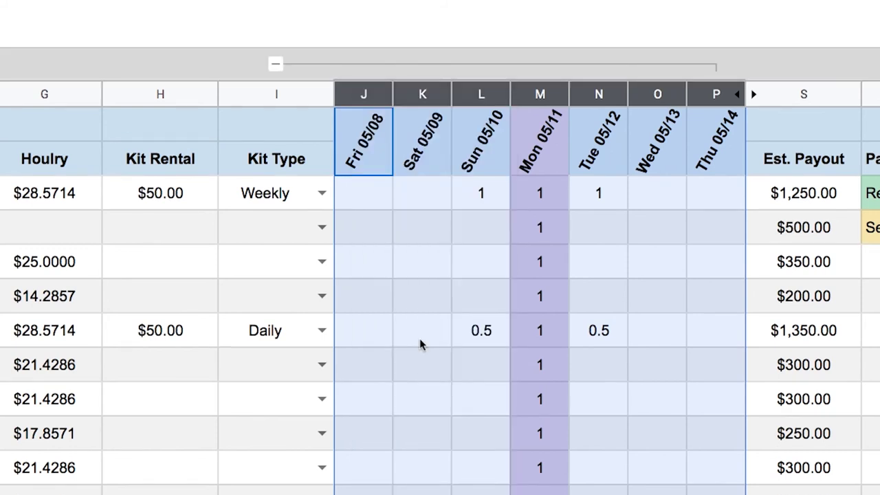
pyautogui.click(274, 66)
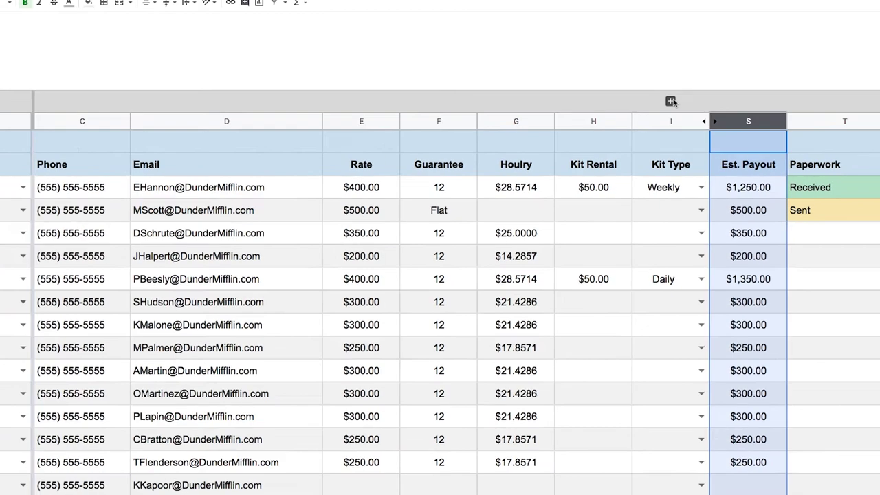
pyautogui.click(707, 63)
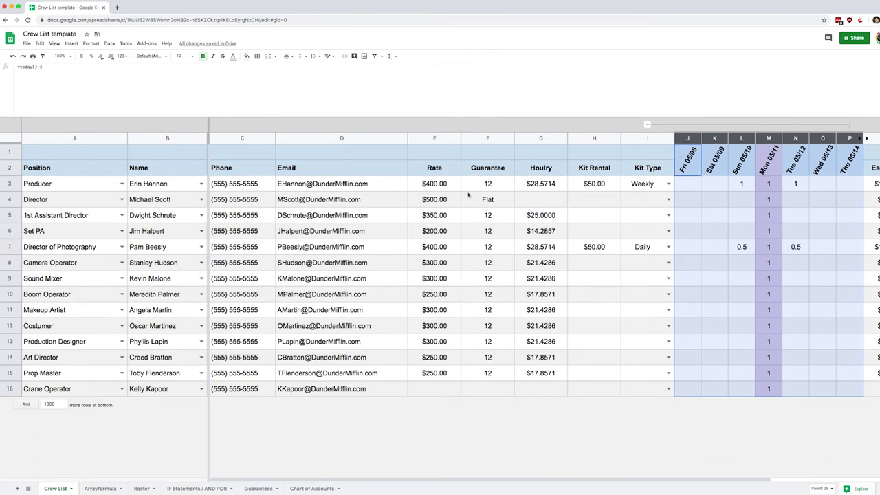
# Turn off the gridlines of the Crew List sheet.
pyautogui.click(328, 154)
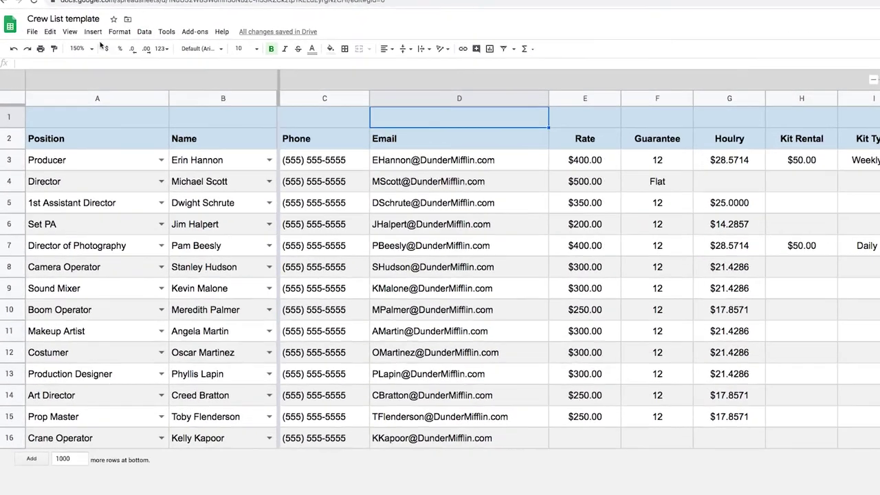
pyautogui.click(55, 43)
pyautogui.click(101, 71)
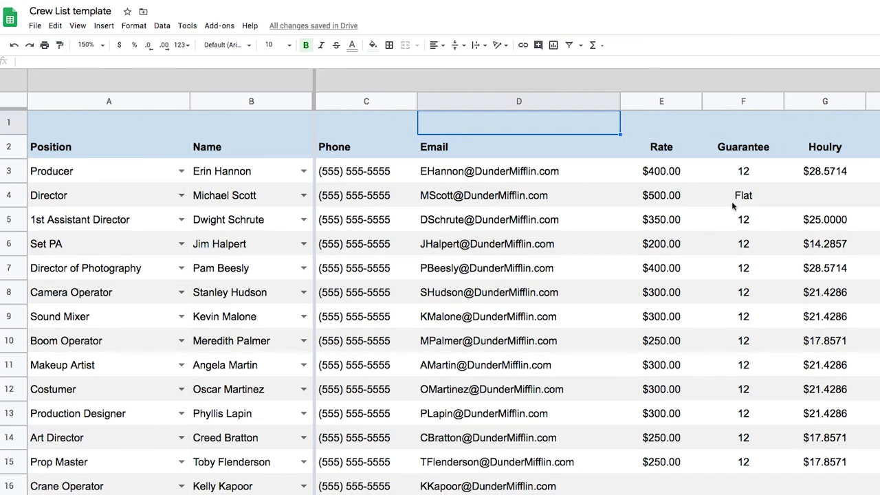
# Apply gray borders to all cells in rows 3 to 16, allowing the protected edit and suppressing its warning for 5 minutes.
pyautogui.click(10, 173)
pyautogui.moveTo(11, 173); pyautogui.dragTo(8, 486)
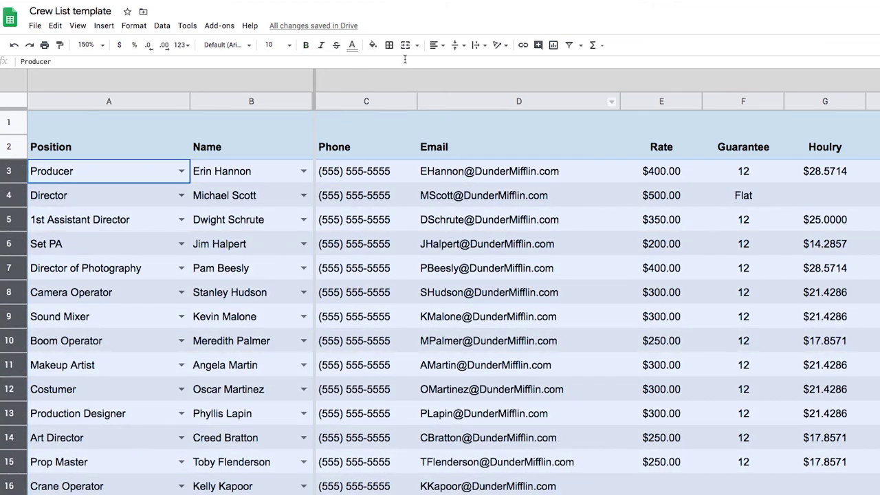
pyautogui.click(389, 45)
pyautogui.click(472, 68)
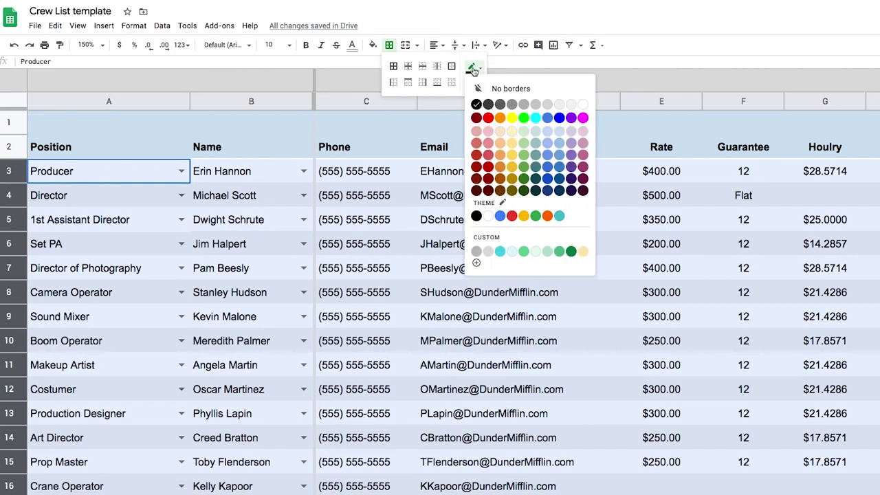
pyautogui.click(511, 104)
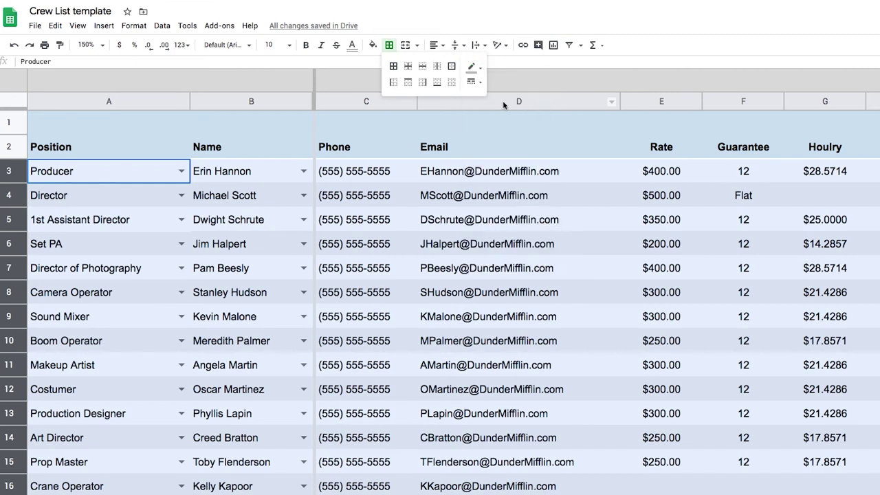
pyautogui.click(393, 66)
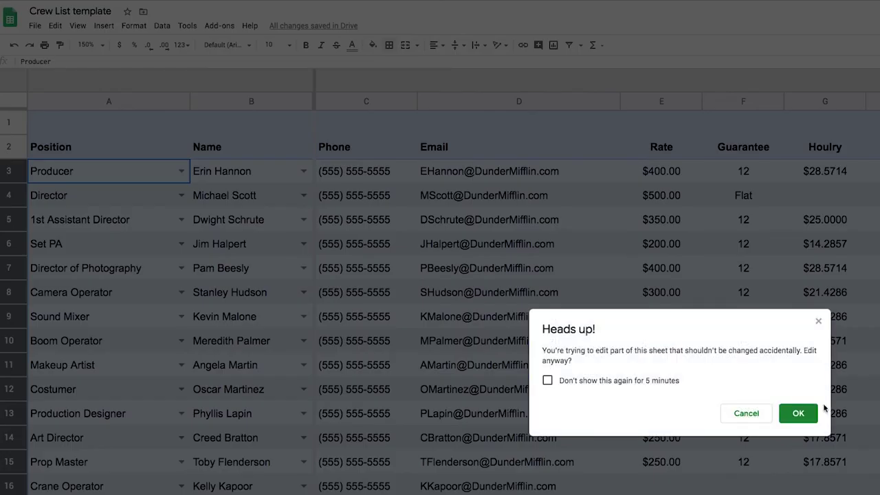
pyautogui.click(631, 382)
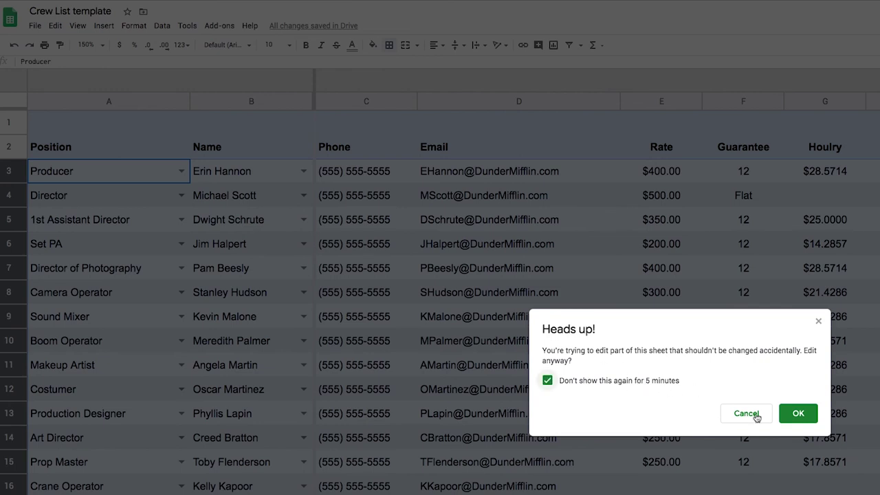
pyautogui.click(800, 414)
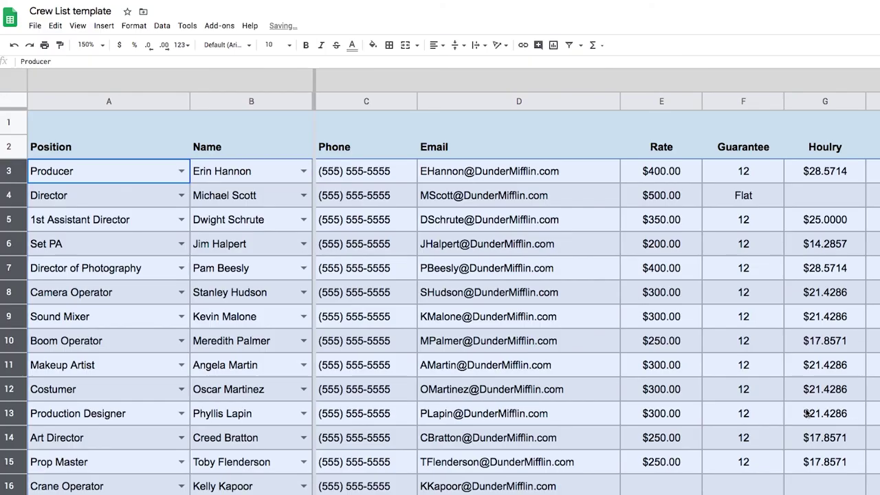
pyautogui.click(721, 373)
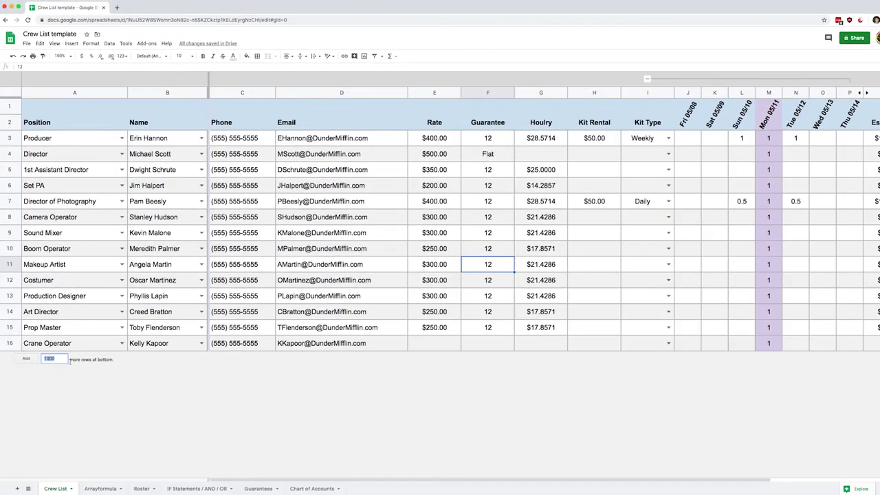
# Add 1 row at the bottom and paste blank cell C17 over A17:B17, I17 and T17:U17 to remove their data validation.
pyautogui.write('1')
pyautogui.click(27, 358)
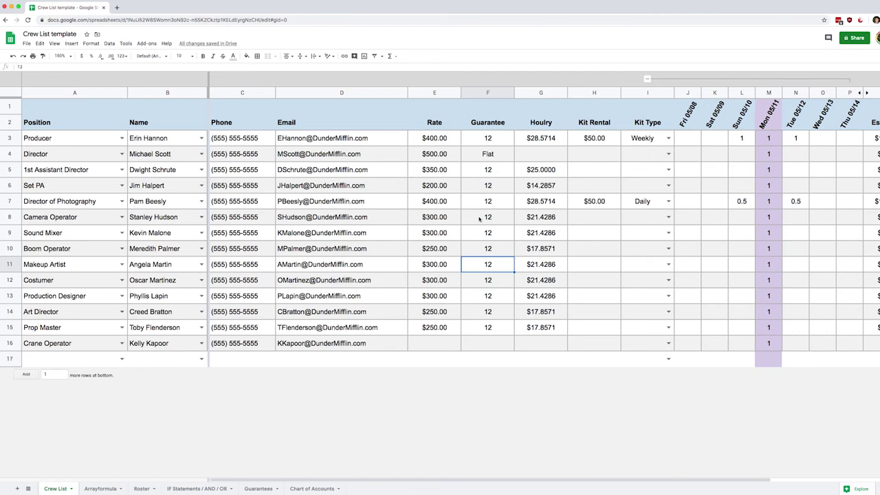
pyautogui.click(255, 363)
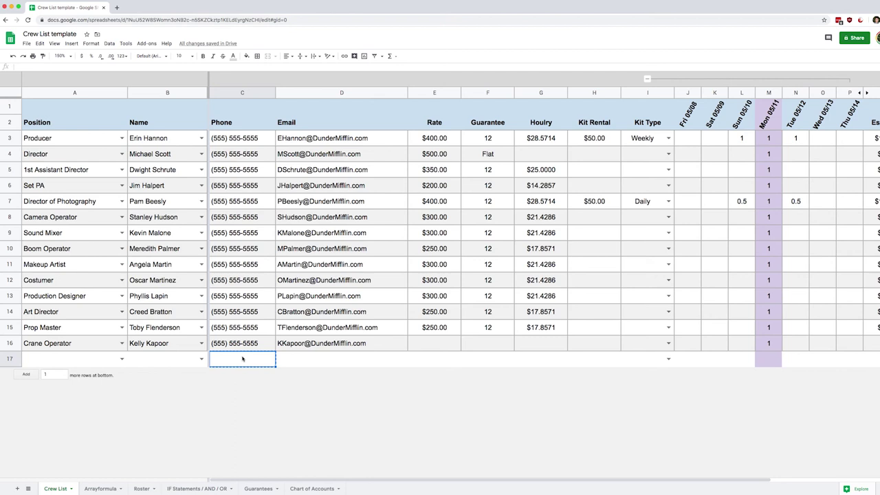
pyautogui.moveTo(172, 359); pyautogui.dragTo(78, 360)
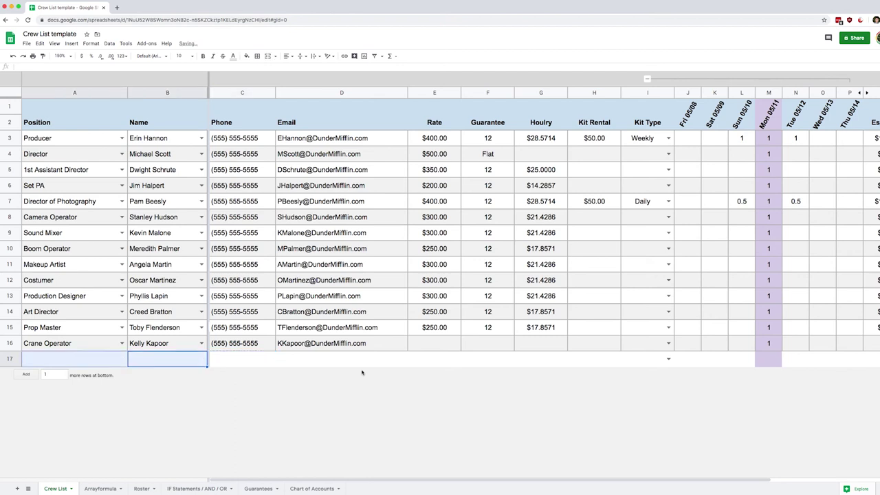
pyautogui.click(639, 363)
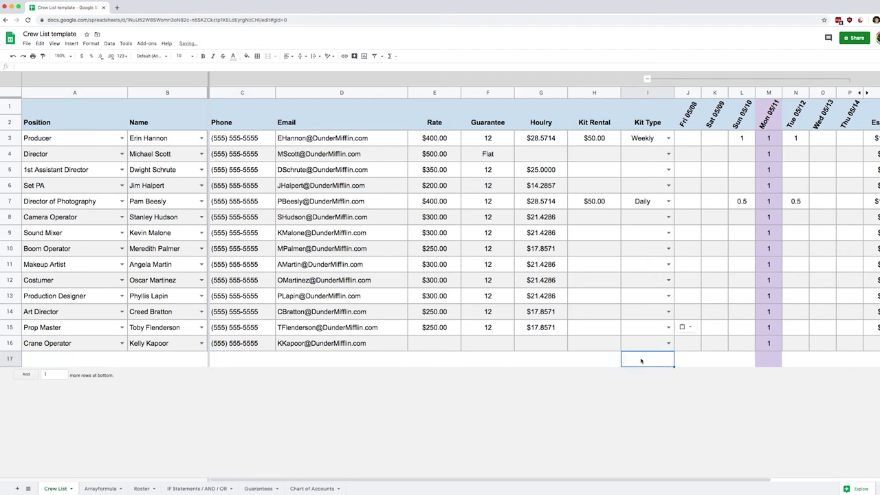
pyautogui.hscroll(3, 642, 360)
pyautogui.moveTo(778, 361); pyautogui.dragTo(813, 361)
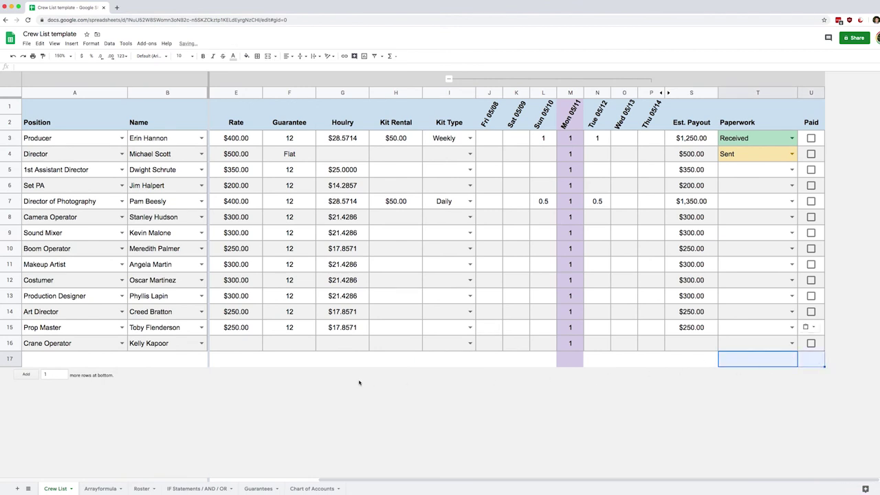
# Fill row 17 with dark gray and set its text color to light gray.
pyautogui.click(10, 359)
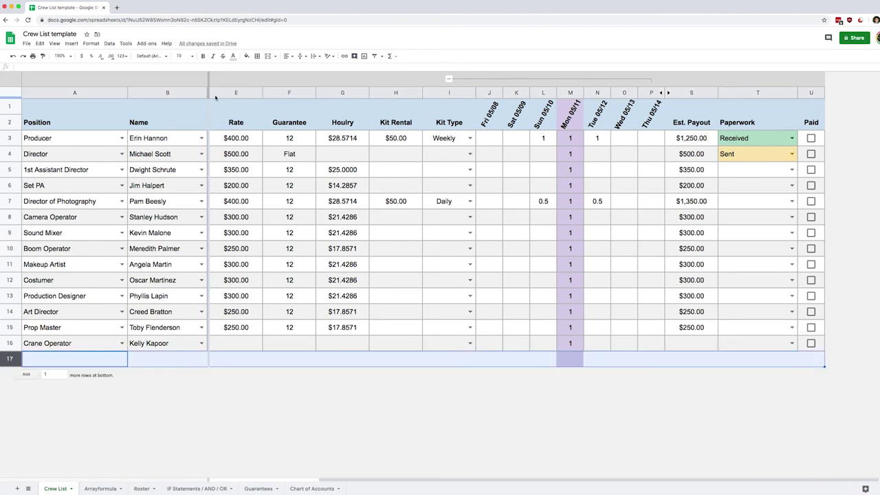
pyautogui.click(247, 56)
pyautogui.click(264, 81)
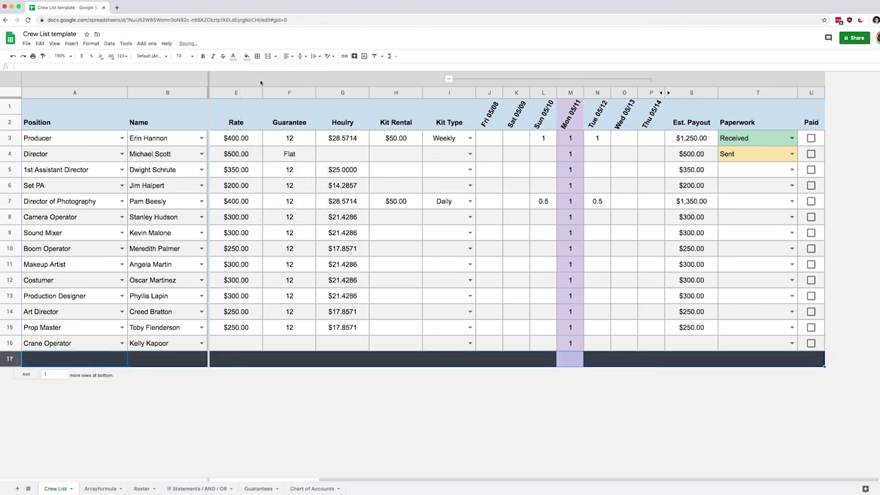
pyautogui.click(233, 56)
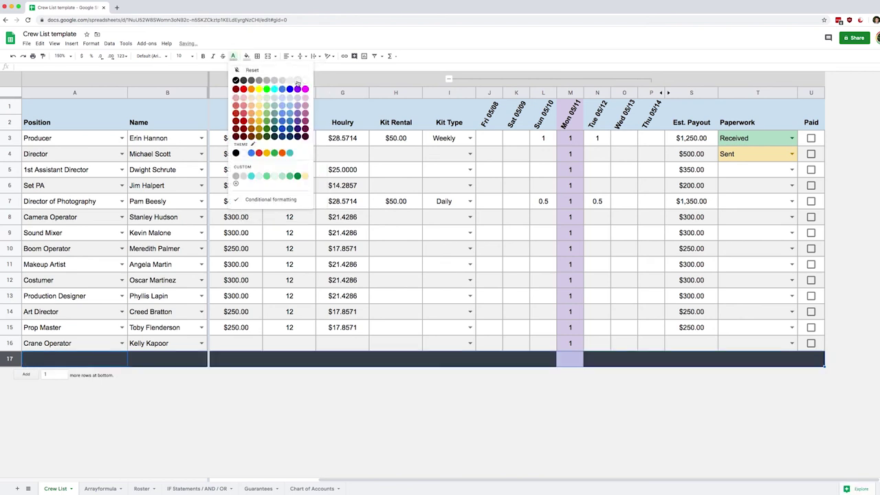
pyautogui.click(298, 82)
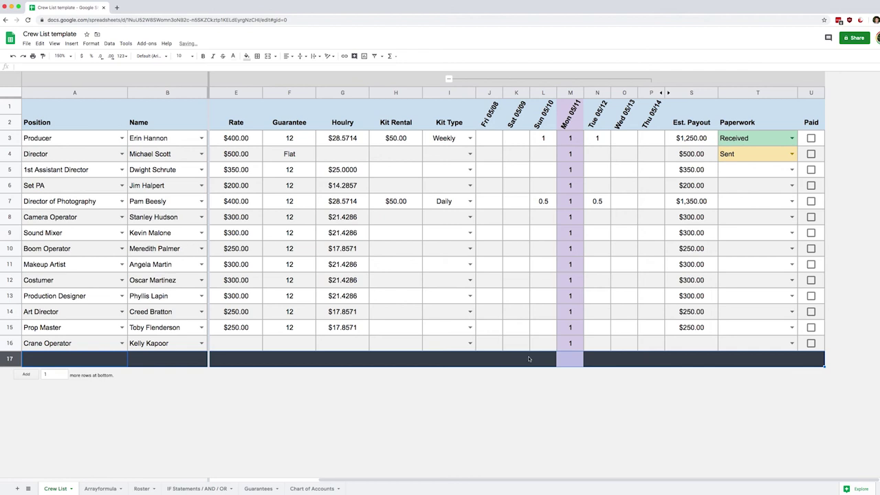
pyautogui.click(495, 361)
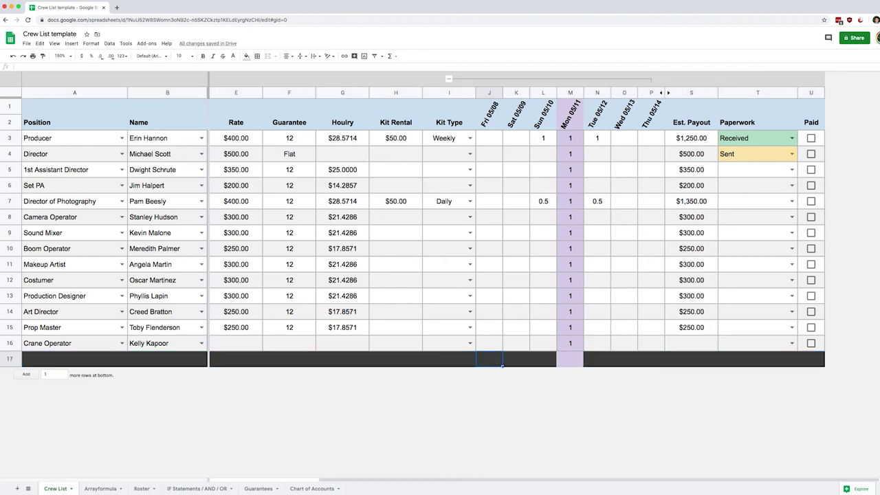
# Enter =SUM(J3:J16) in J17 and copy the formula across K17:N17.
pyautogui.write('=SUM(')
pyautogui.moveTo(489, 343); pyautogui.dragTo(487, 145)
pyautogui.press('Return')
pyautogui.press('Right')
pyautogui.hotkey('ctrl', 'v')
pyautogui.press('Right')
pyautogui.hotkey('ctrl', 'v')
pyautogui.press('Right')
pyautogui.hotkey('ctrl', 'v')
pyautogui.press('Right')
pyautogui.hotkey('ctrl', 'v')
pyautogui.hotkey('ctrl', 'Right')
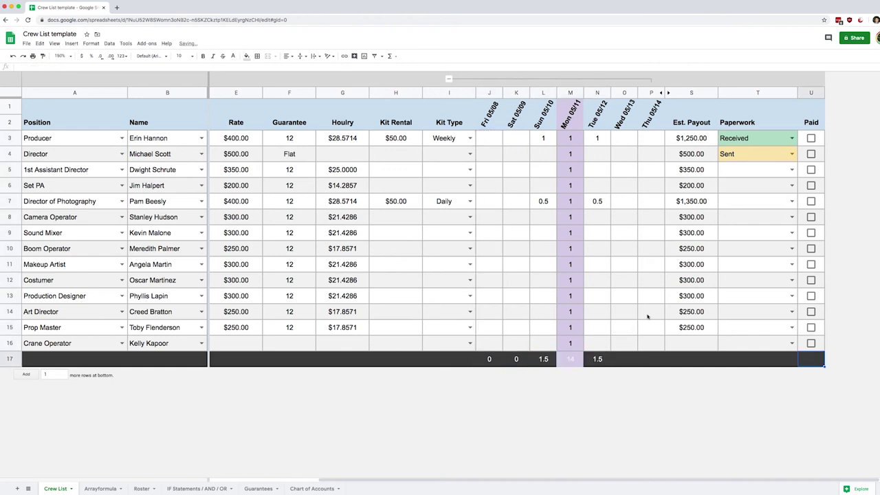
# Extend the column sum formula to O17 and P17.
pyautogui.click(624, 359)
pyautogui.hotkey('ctrl', 'v')
pyautogui.press('Right')
pyautogui.hotkey('ctrl', 'v')
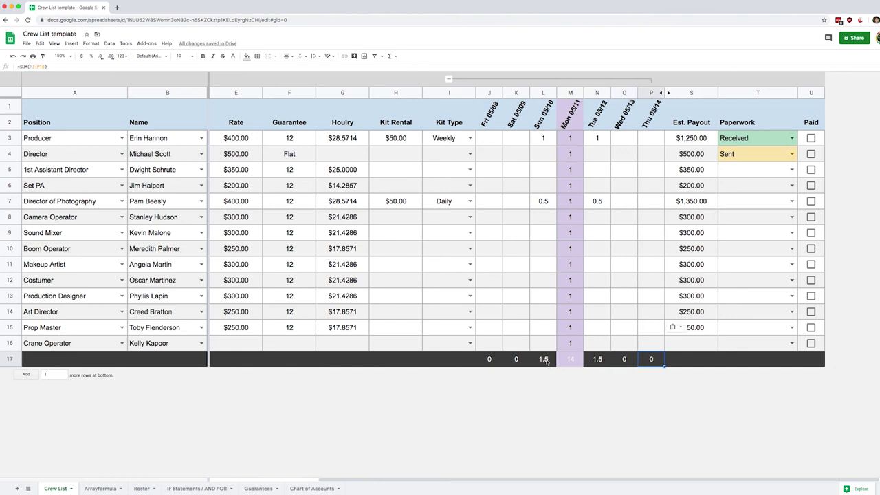
pyautogui.click(552, 363)
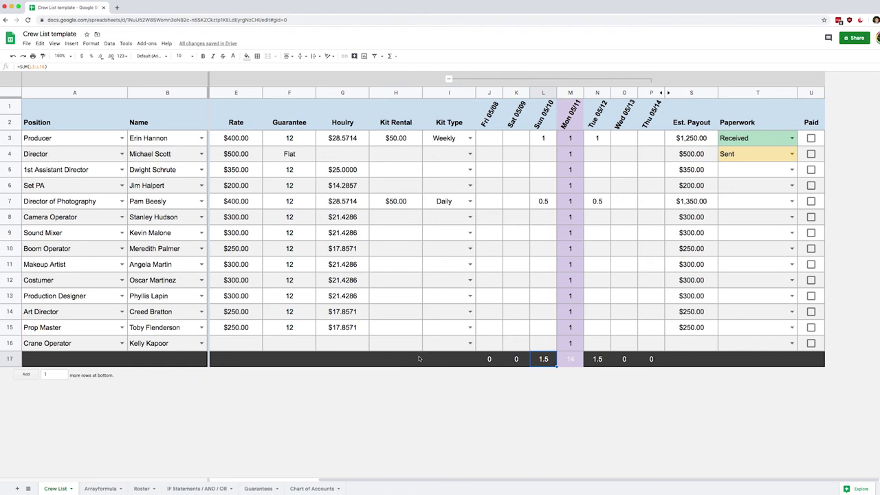
# Add a list-of-items data validation to I17 with the choices Crew Count and Man Days.
pyautogui.click(458, 361)
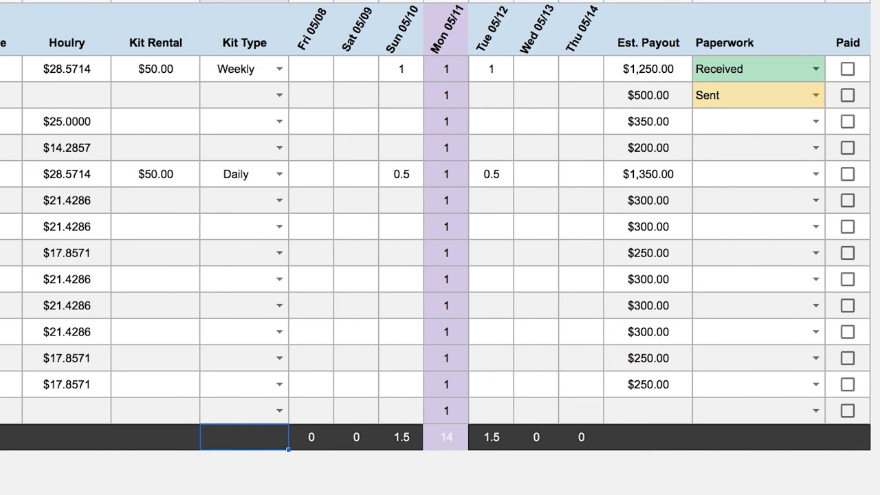
pyautogui.click(174, 248)
pyautogui.click(180, 267)
pyautogui.click(260, 253)
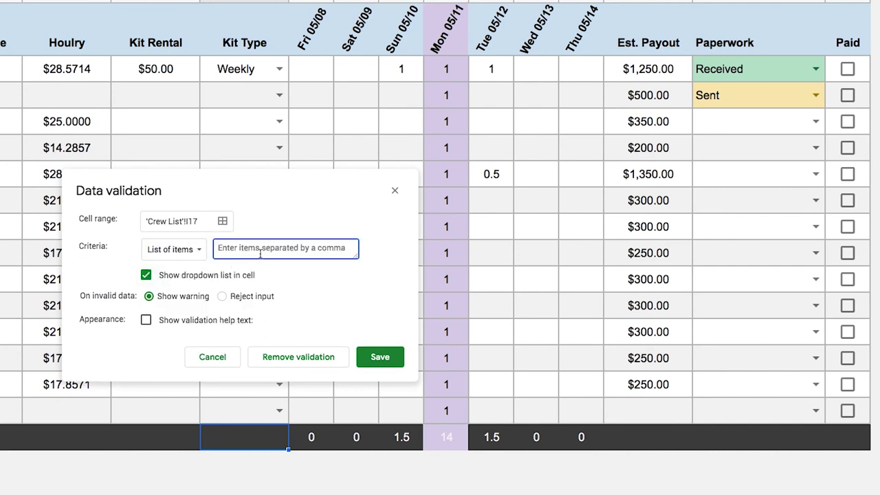
pyautogui.write('Crew Count')
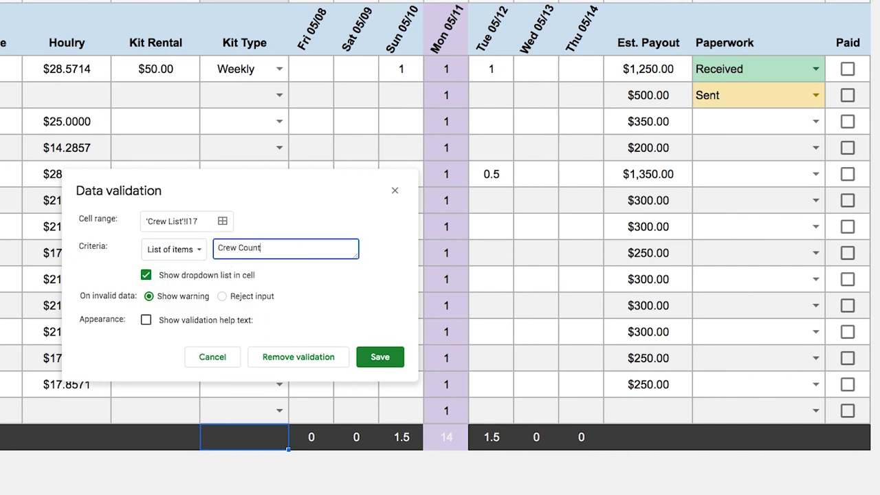
pyautogui.write(', Man Day')
pyautogui.click(371, 358)
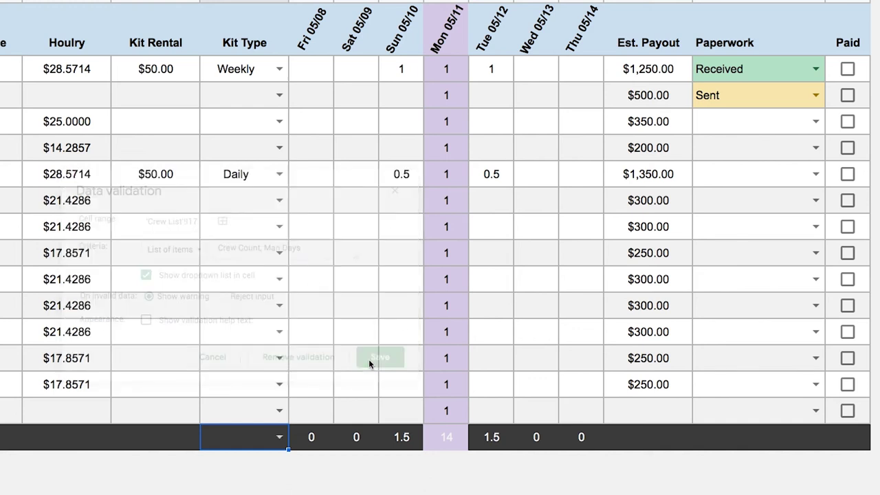
# Try Crew Count in I17's dropdown, and switch the selection to Man Days.
pyautogui.click(286, 442)
pyautogui.click(235, 459)
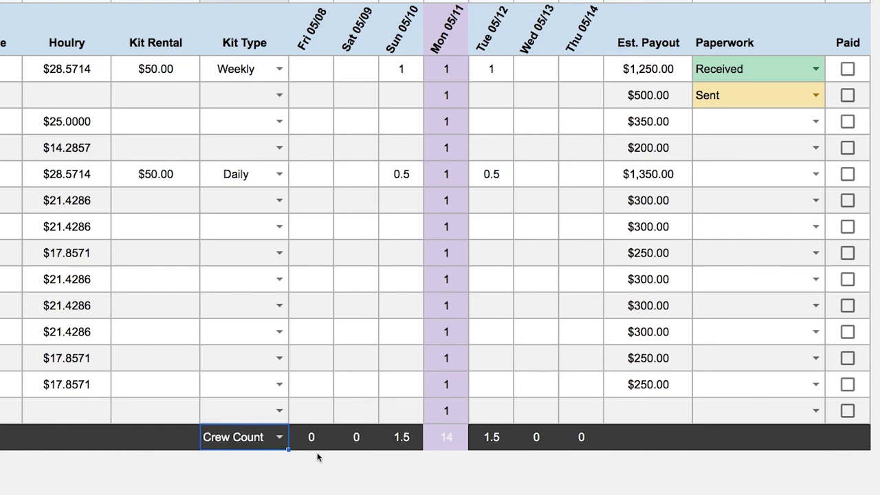
pyautogui.click(316, 441)
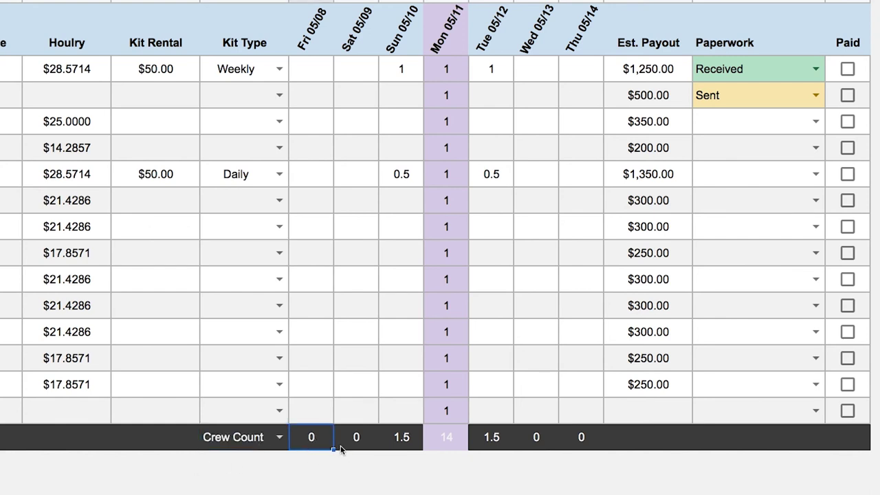
pyautogui.click(416, 442)
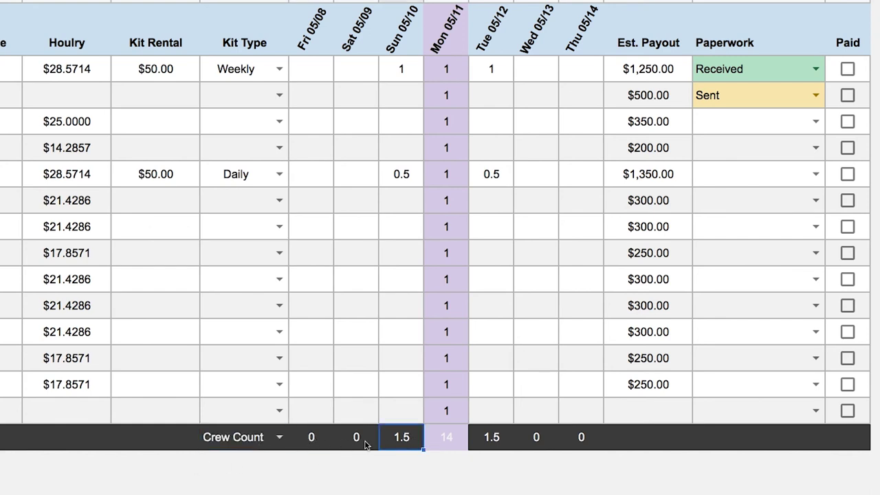
pyautogui.click(277, 438)
pyautogui.click(250, 473)
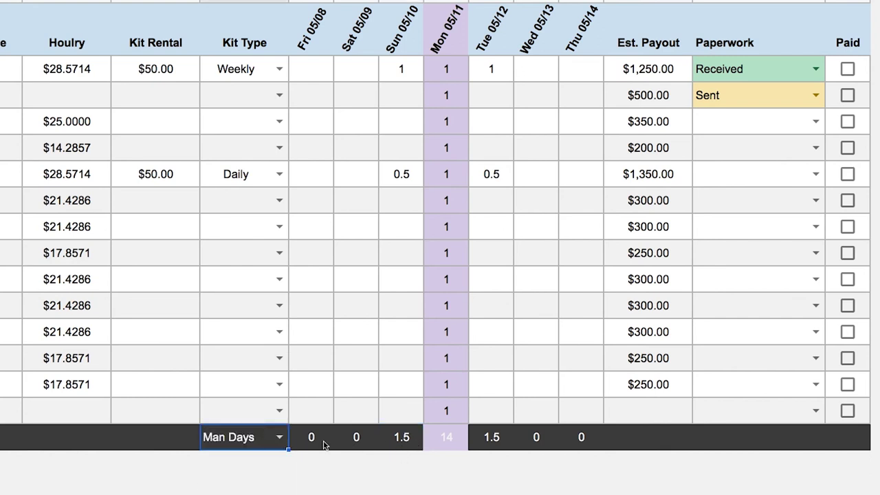
# Replace the formula in L17 with the start of an IF that tests I17="Man Days".
pyautogui.click(402, 440)
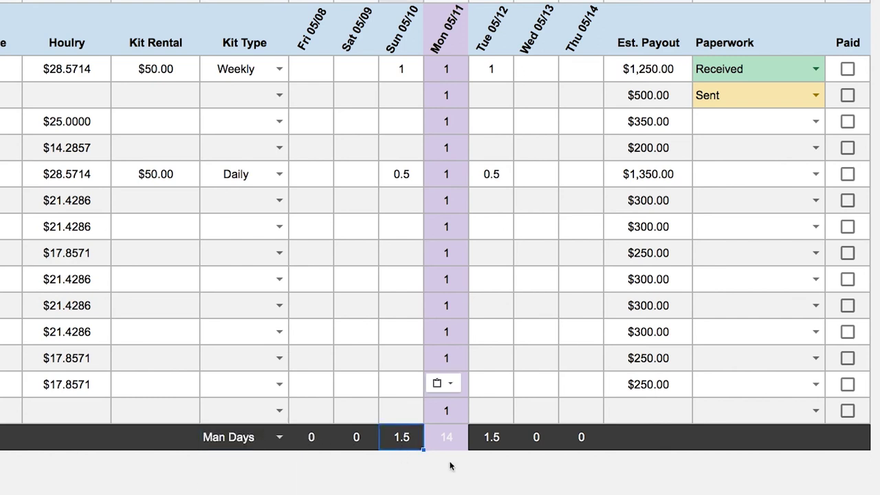
pyautogui.doubleClick(403, 443)
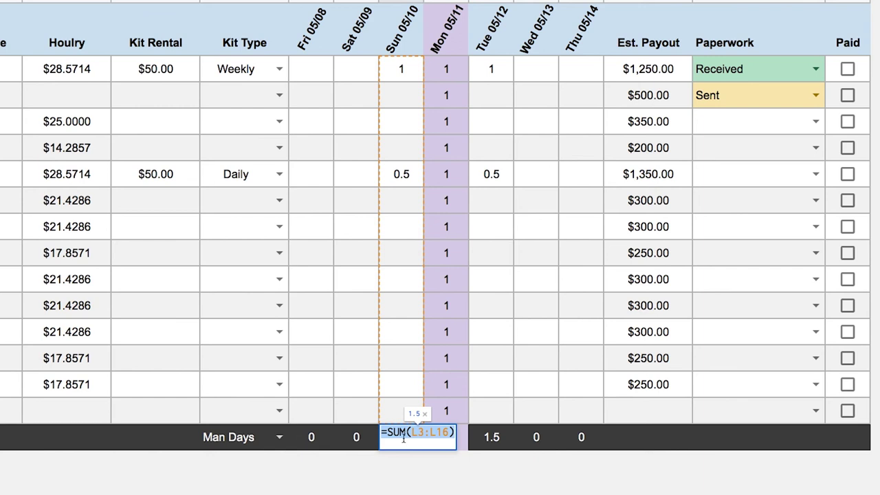
pyautogui.hotkey('ctrl', 'a')
pyautogui.write('=')
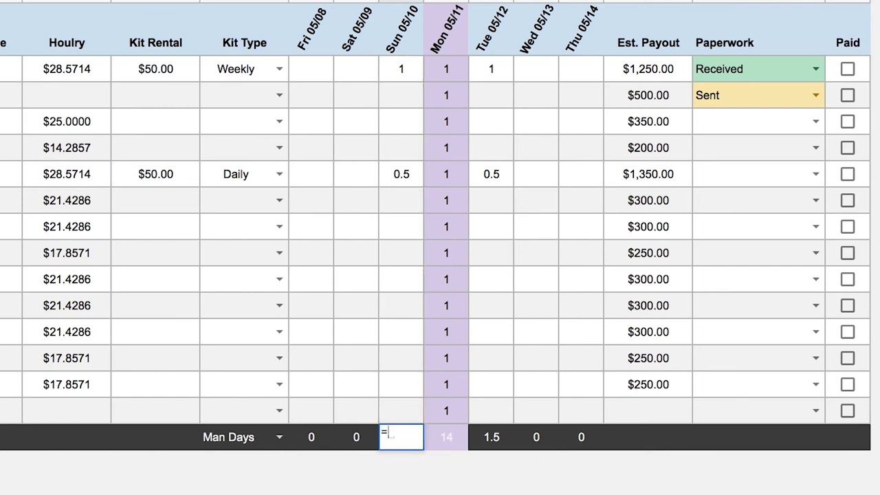
pyautogui.write('IF(')
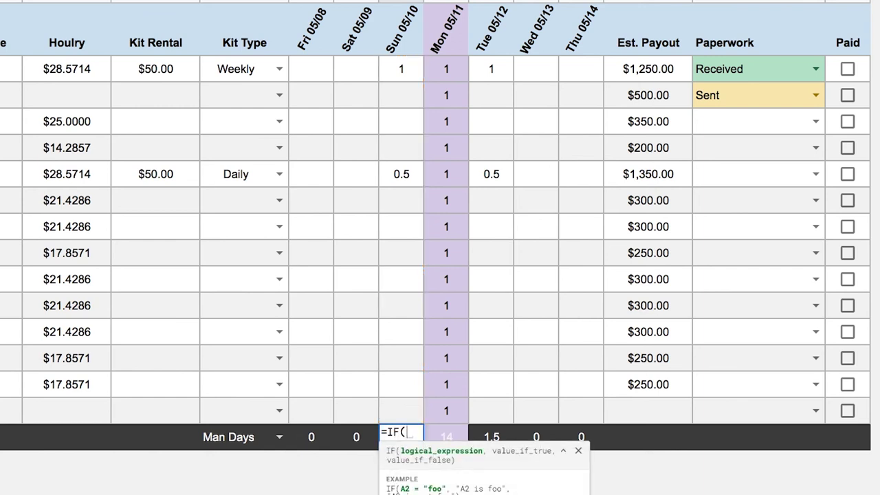
pyautogui.click(232, 437)
pyautogui.write('="Many')
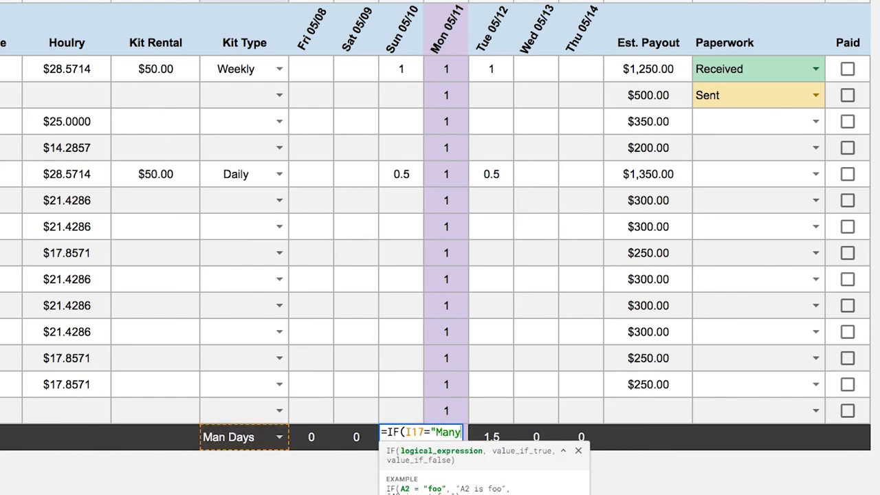
pyautogui.press('BackSpace')
pyautogui.write('Days')
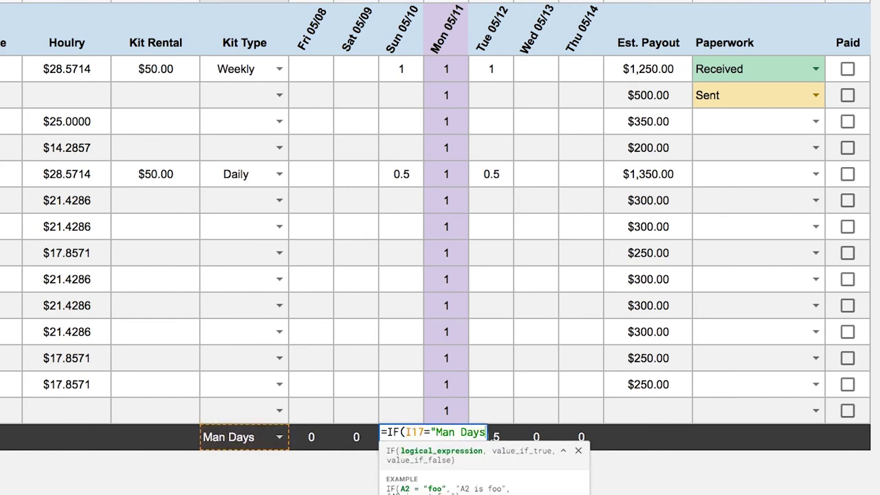
pyautogui.write('",')
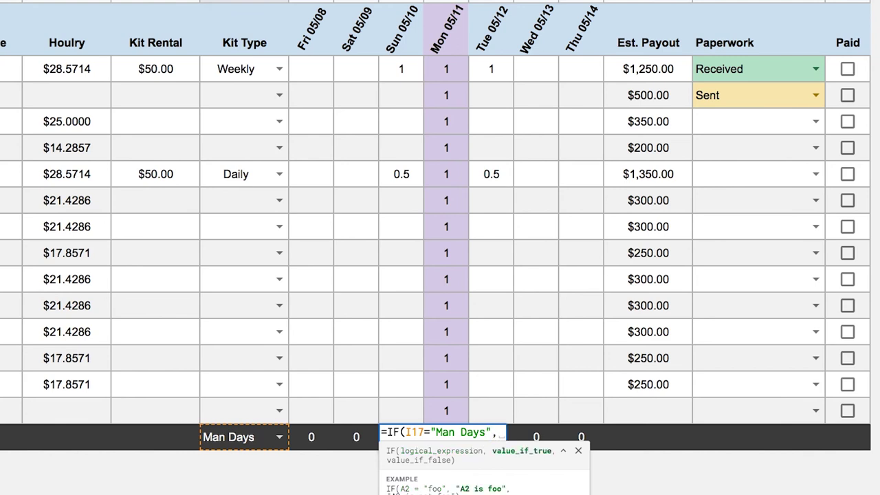
# Add SUM(L3:L16) as the IF formula's value when the test is true.
pyautogui.write('S')
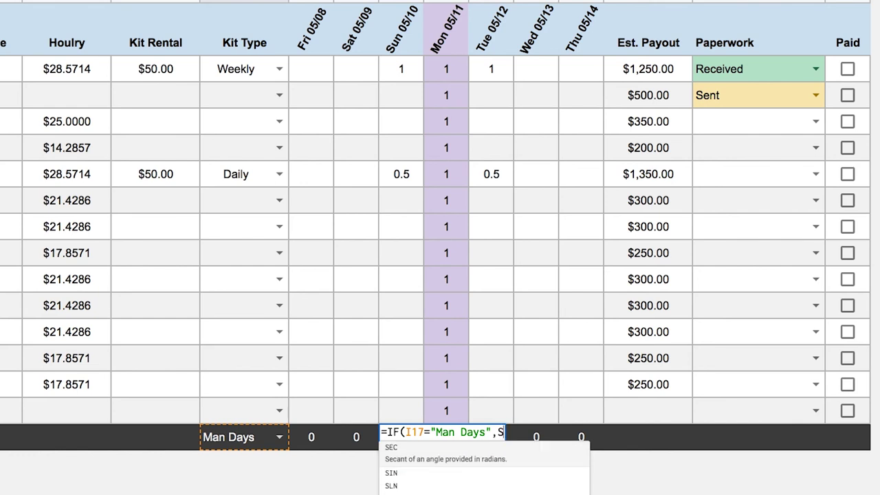
pyautogui.write('UM(')
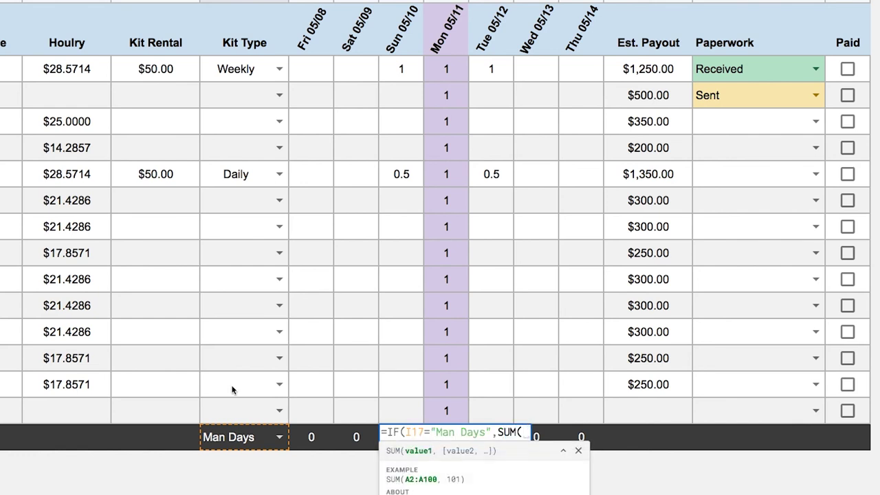
pyautogui.moveTo(403, 70); pyautogui.dragTo(396, 414)
pyautogui.write(')')
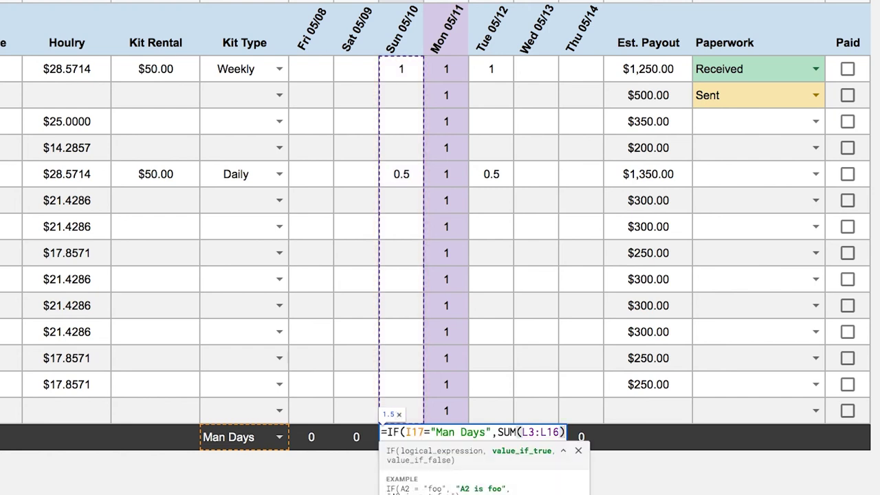
pyautogui.write(',')
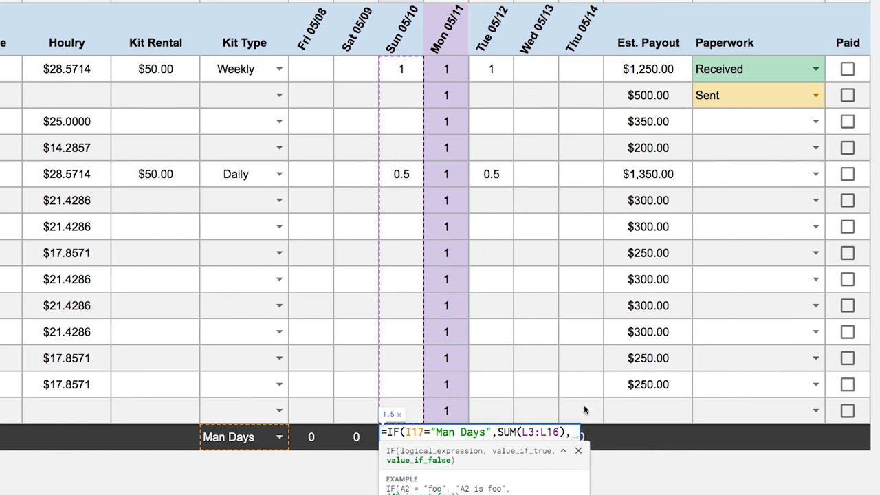
# Complete L17's formula with the nested false value IF(I17="crew count",COUNTA(L3:L16),"") and enter it.
pyautogui.write(',IF(')
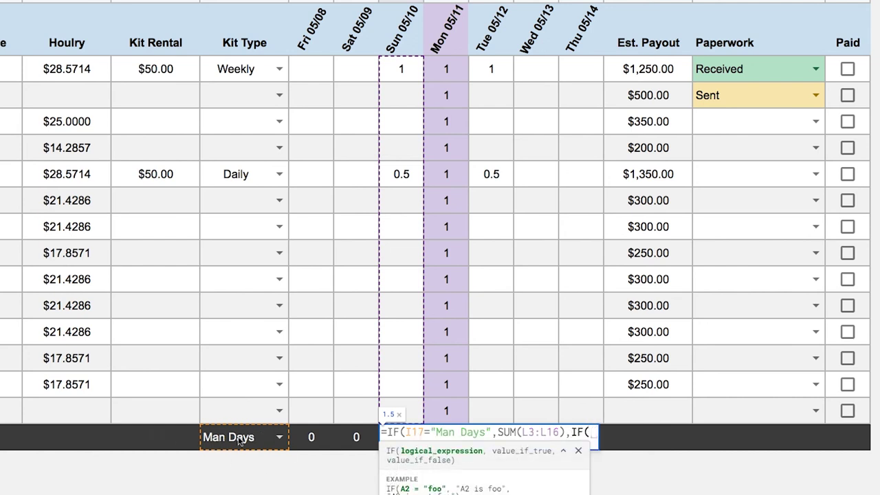
pyautogui.click(274, 437)
pyautogui.write('="c')
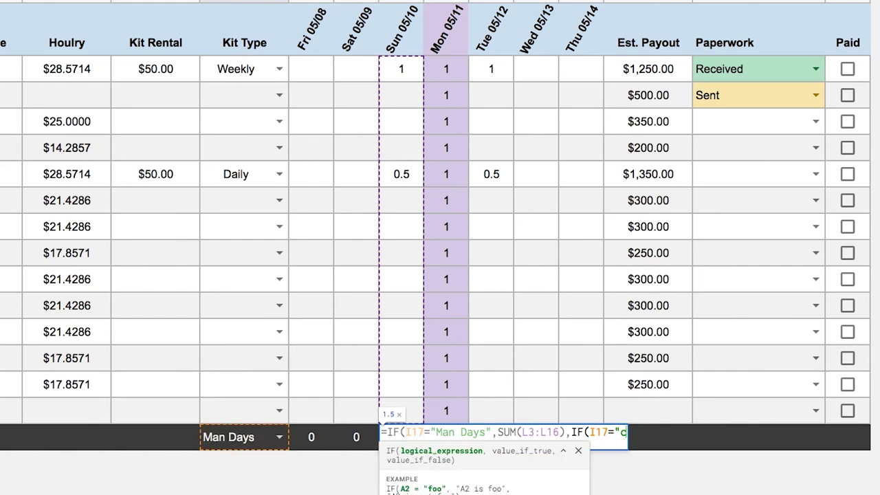
pyautogui.write('rew count",')
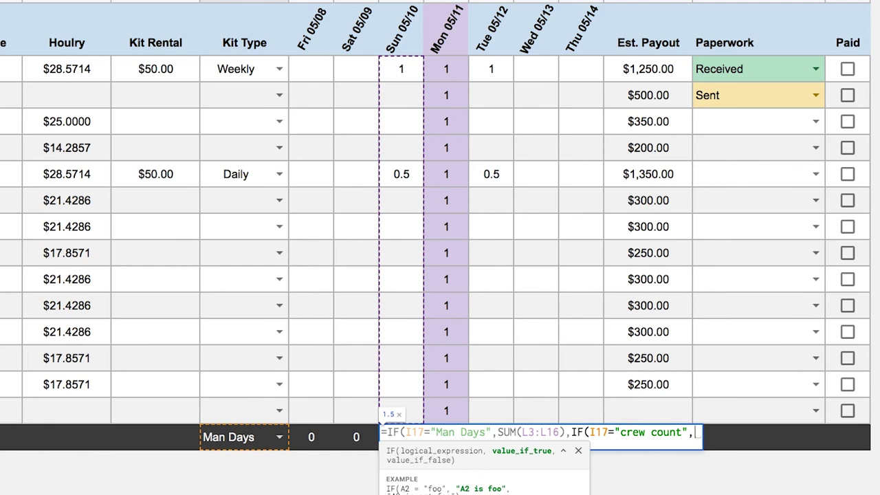
pyautogui.write('COUNTA')
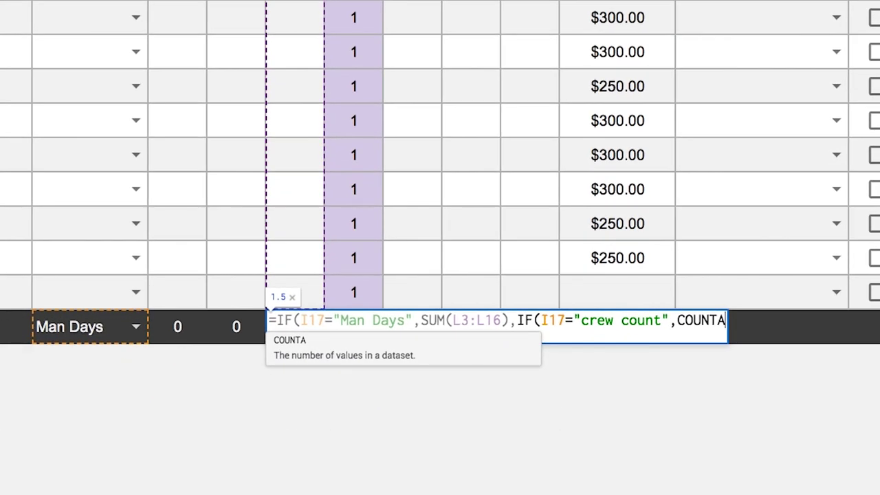
pyautogui.press('BackSpace')
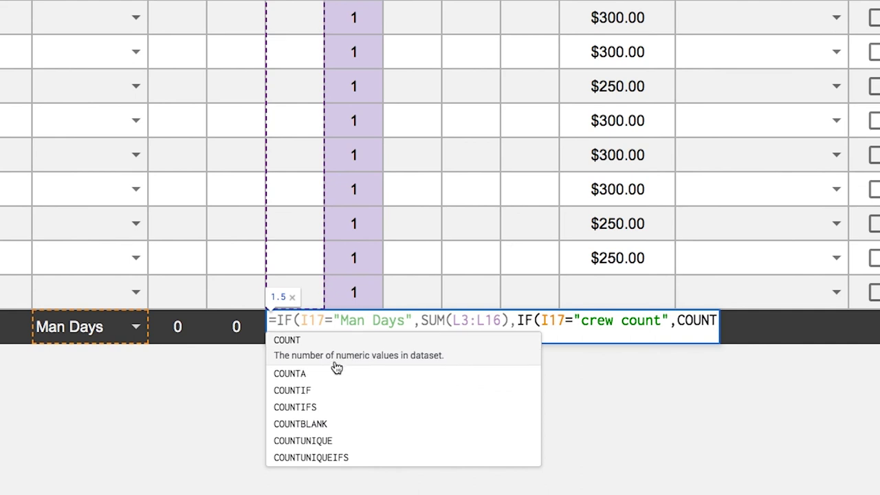
pyautogui.click(325, 382)
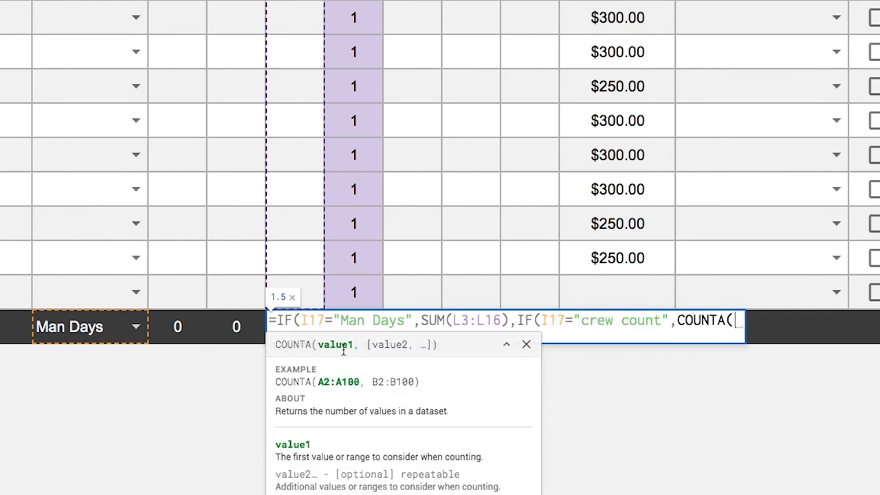
pyautogui.moveTo(299, 2); pyautogui.dragTo(298, 289)
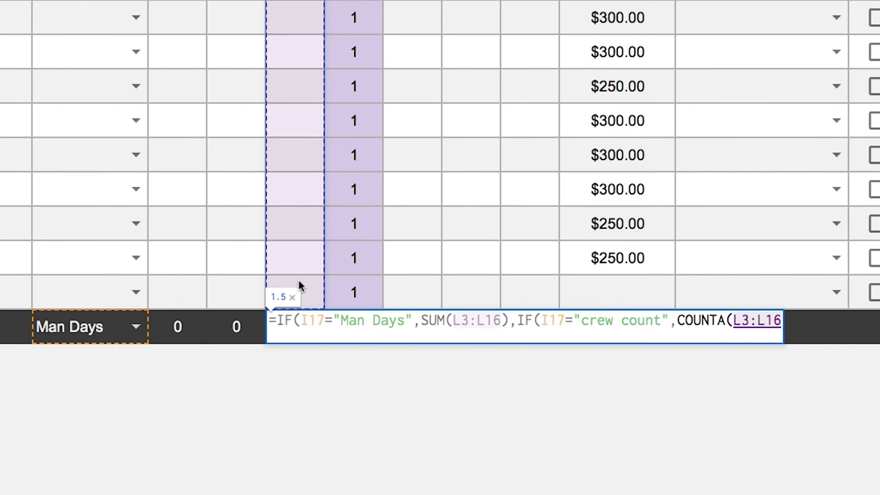
pyautogui.write(')')
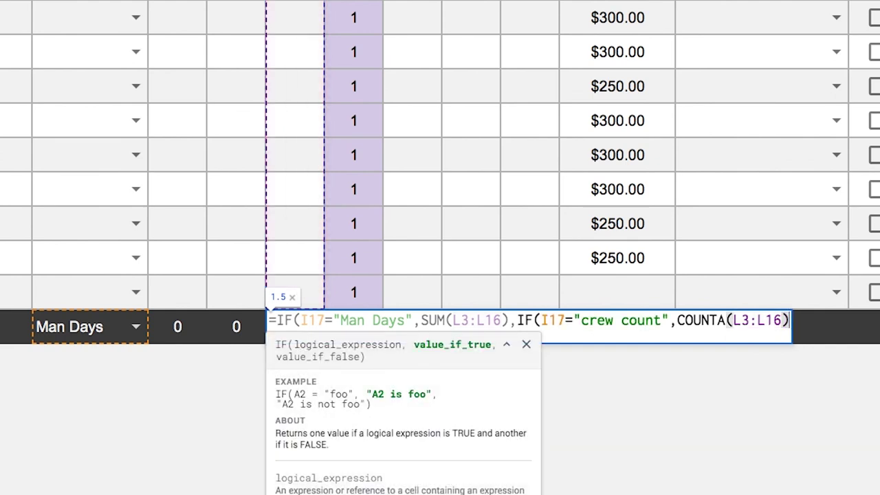
pyautogui.write(',')
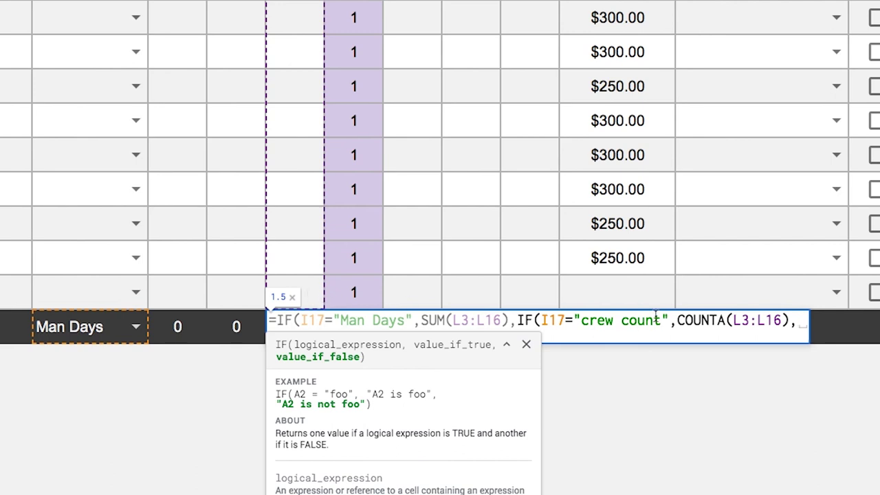
pyautogui.write('"")')
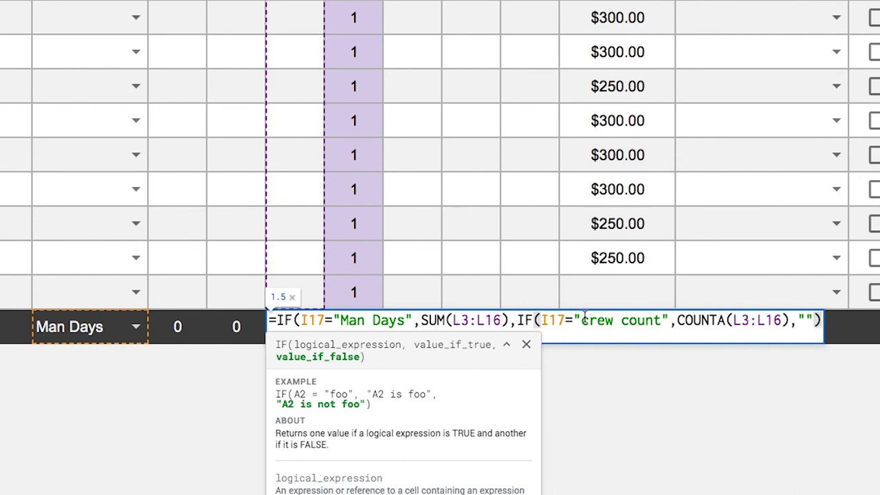
pyautogui.write(')')
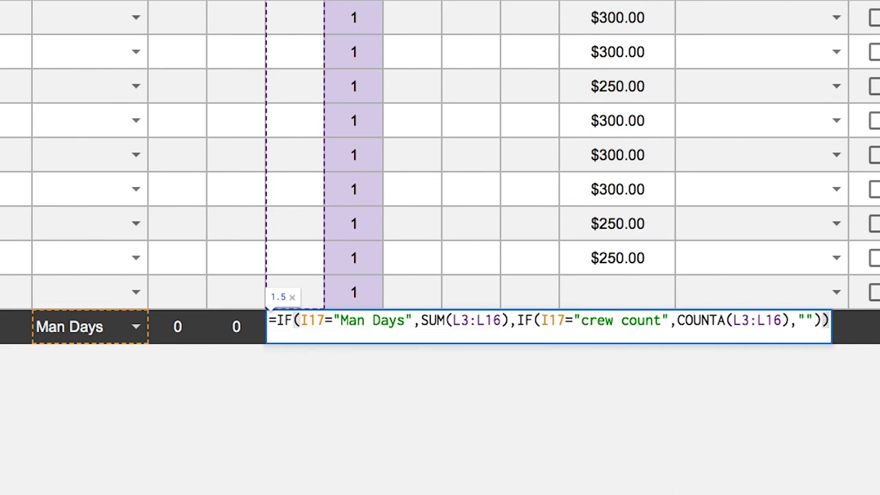
pyautogui.press('Return')
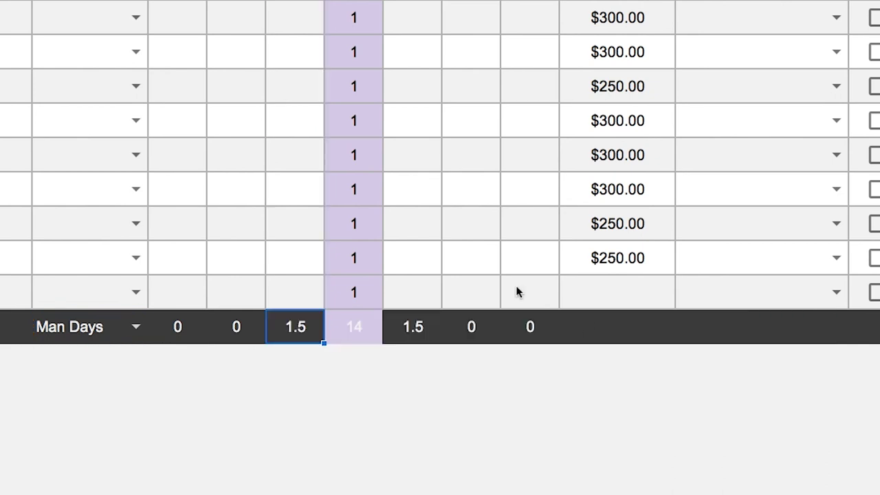
# Try Crew Count in the bottom row's dropdown to check the total in L17, and switch the selection back to Man Days.
pyautogui.doubleClick(133, 327)
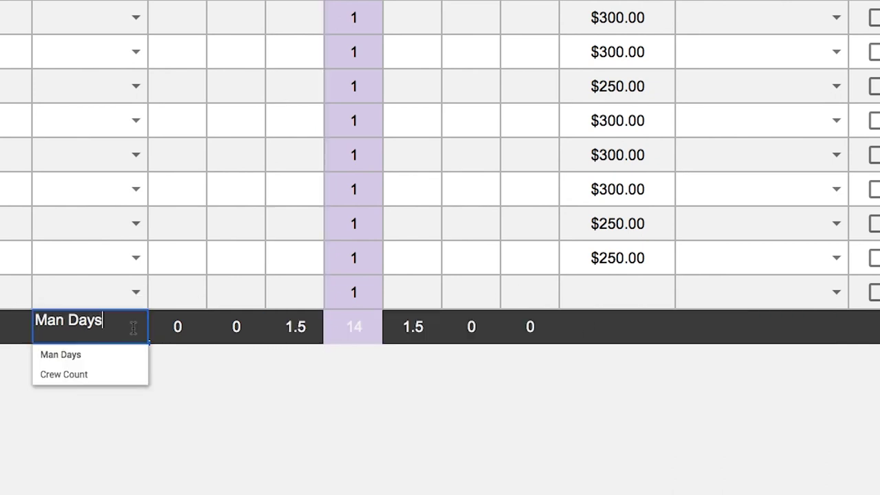
pyautogui.click(107, 374)
pyautogui.click(133, 328)
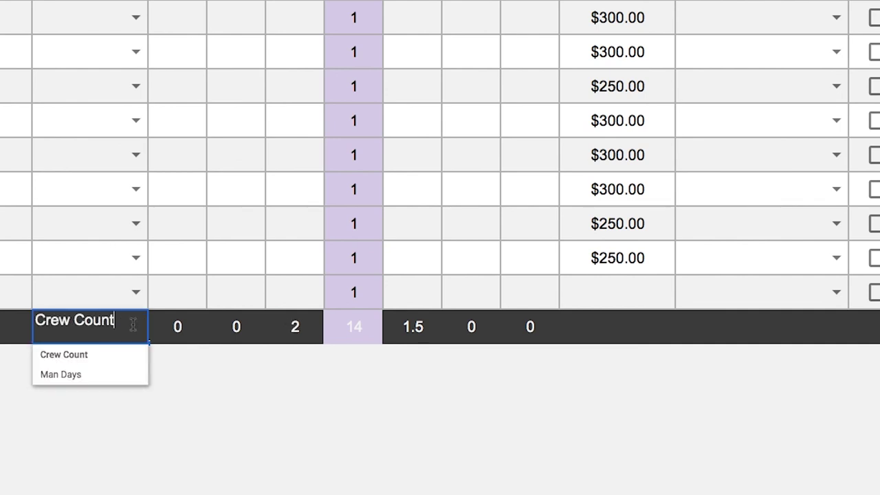
pyautogui.click(83, 375)
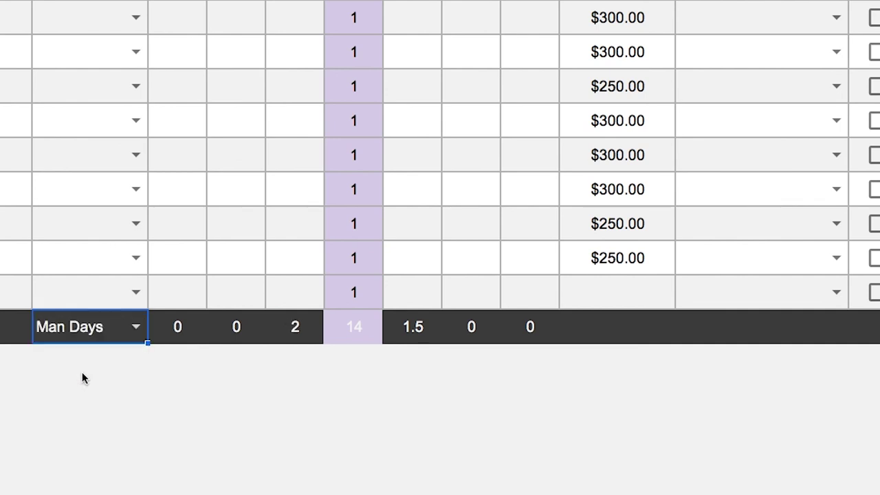
# Try to fill L17's formula across the day columns through P17.
pyautogui.click(294, 328)
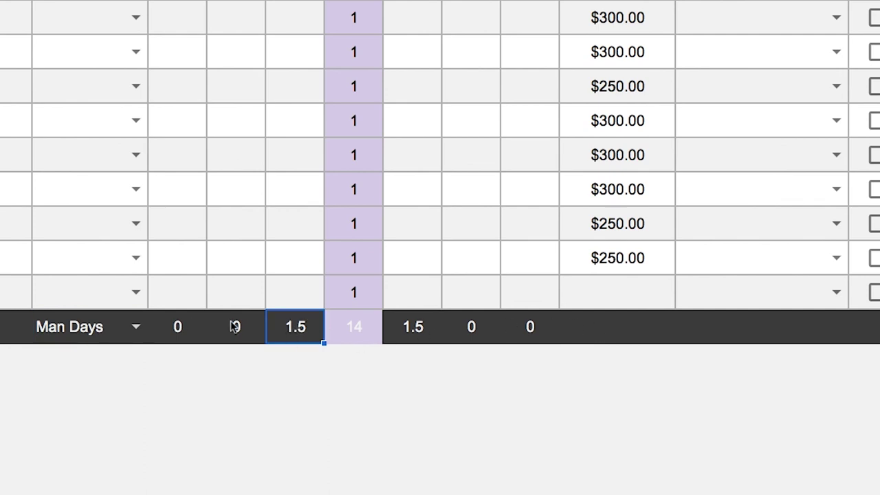
pyautogui.moveTo(323, 342); pyautogui.dragTo(530, 342)
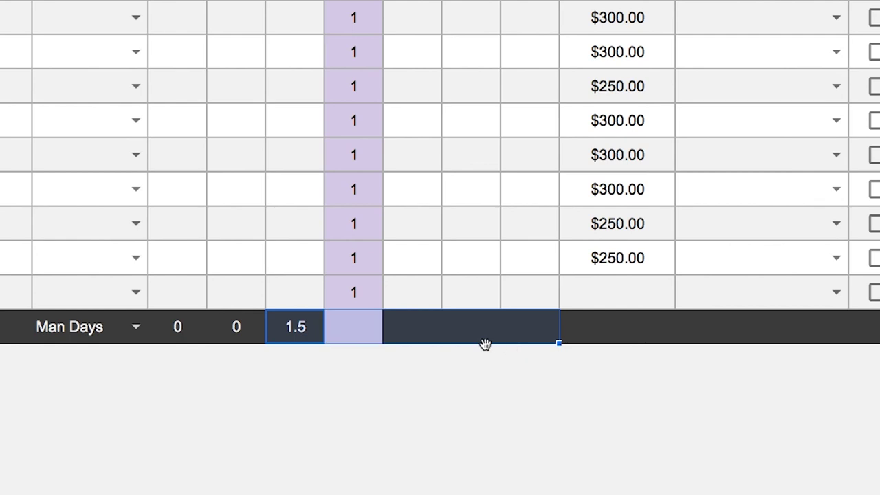
# Make both I17 references in L17's formula absolute as $I$17, and enter the formula.
pyautogui.doubleClick(296, 337)
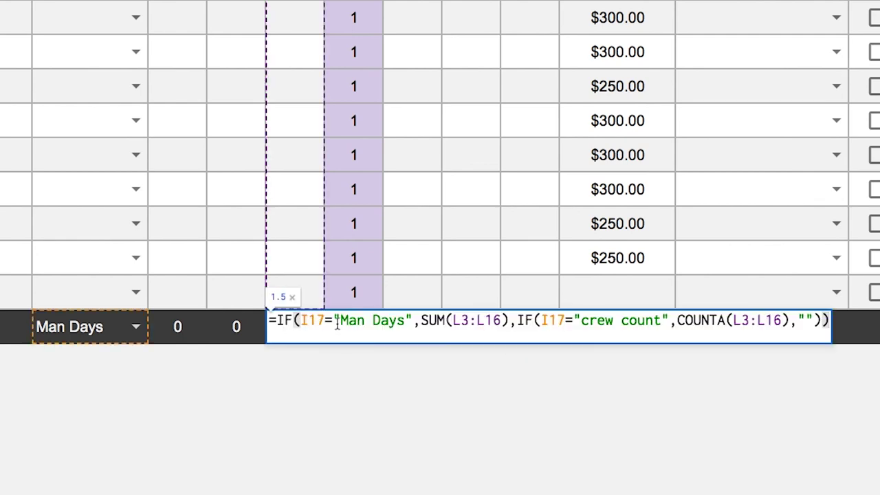
pyautogui.moveTo(450, 321); pyautogui.dragTo(502, 321)
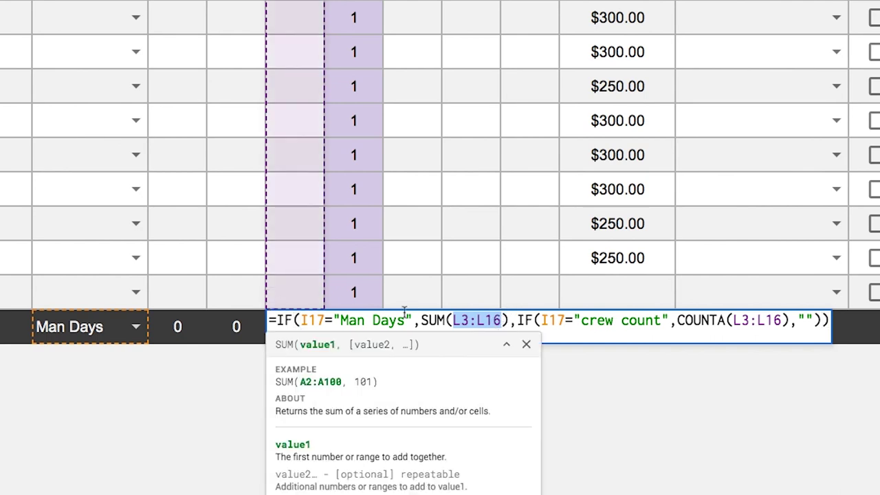
pyautogui.click(300, 321)
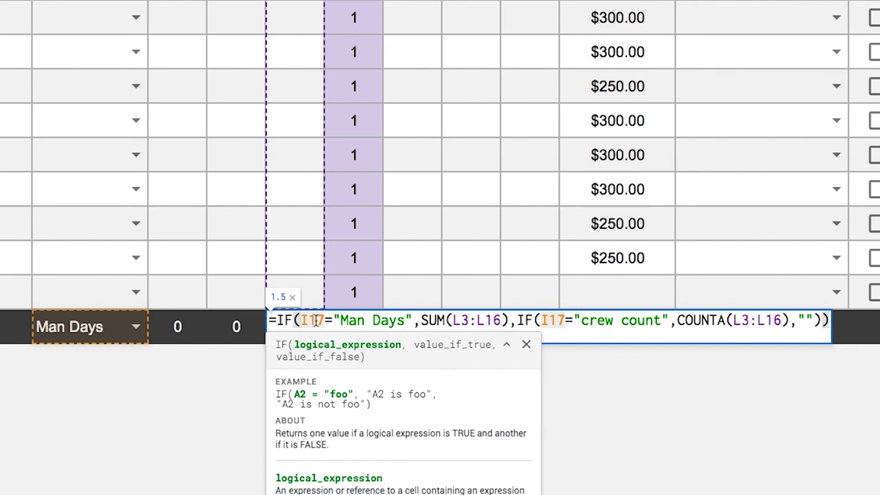
pyautogui.click(310, 320)
pyautogui.press('F4')
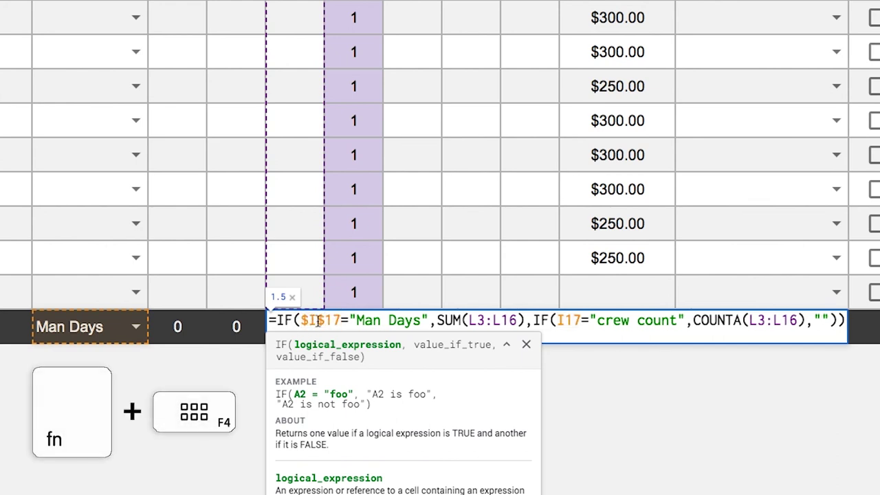
pyautogui.click(567, 320)
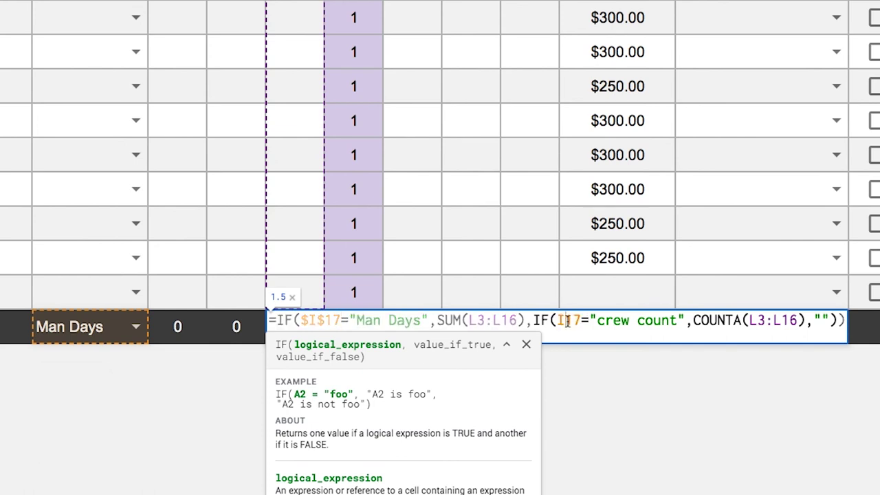
pyautogui.press('F4')
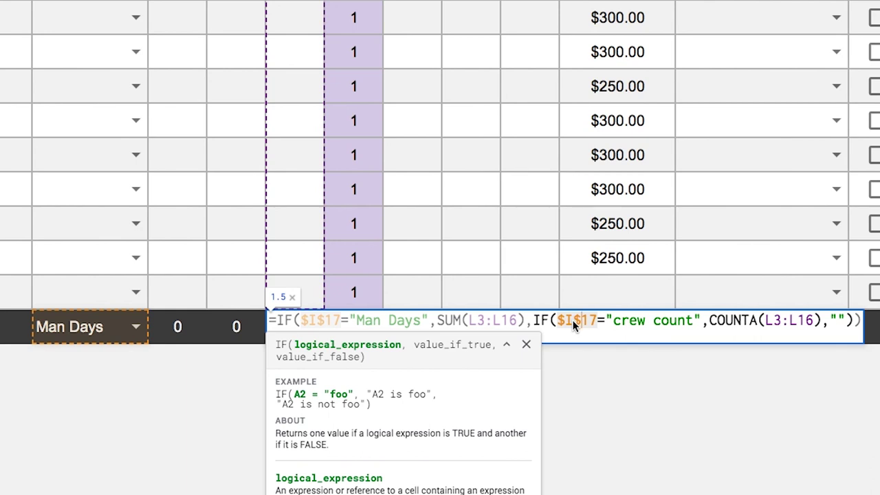
pyautogui.press('Return')
# Fill L17's formula across M17:P17, and copy it into J17:K17.
pyautogui.moveTo(322, 343); pyautogui.dragTo(538, 344)
pyautogui.click(295, 334)
pyautogui.hotkey('ctrl', 'c')
pyautogui.moveTo(240, 335); pyautogui.dragTo(188, 333)
pyautogui.hotkey('ctrl', 'v')
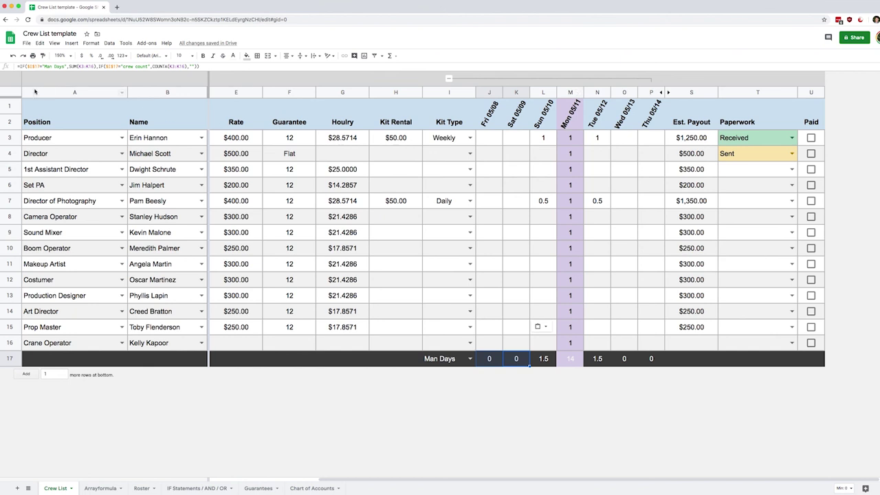
# Change the range of the =J$1=today() conditional format rule to J1:S16 and save the rule.
pyautogui.click(18, 92)
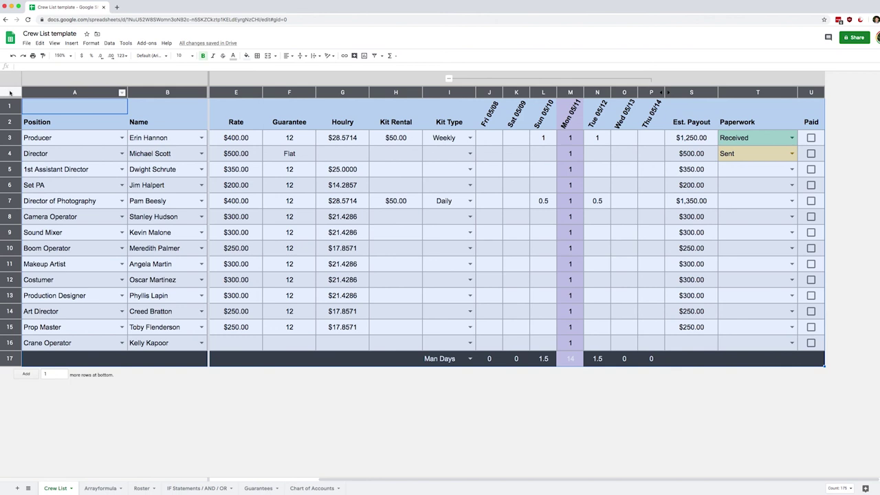
pyautogui.click(246, 56)
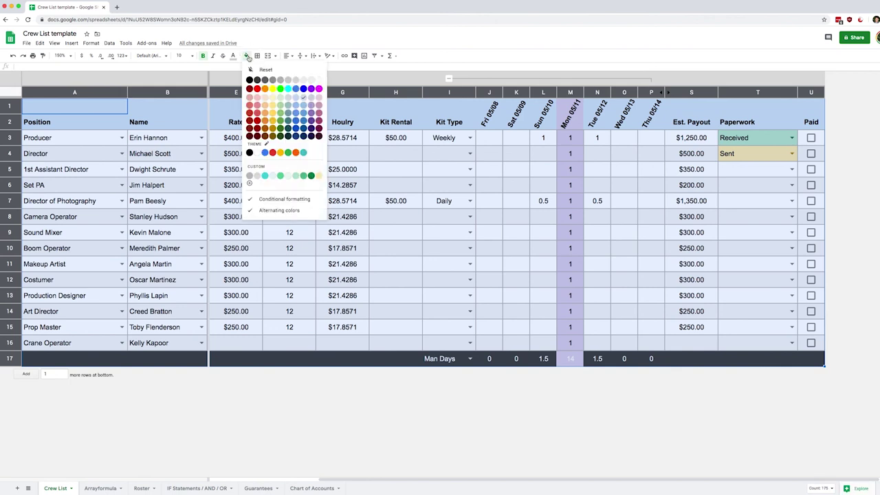
pyautogui.click(278, 199)
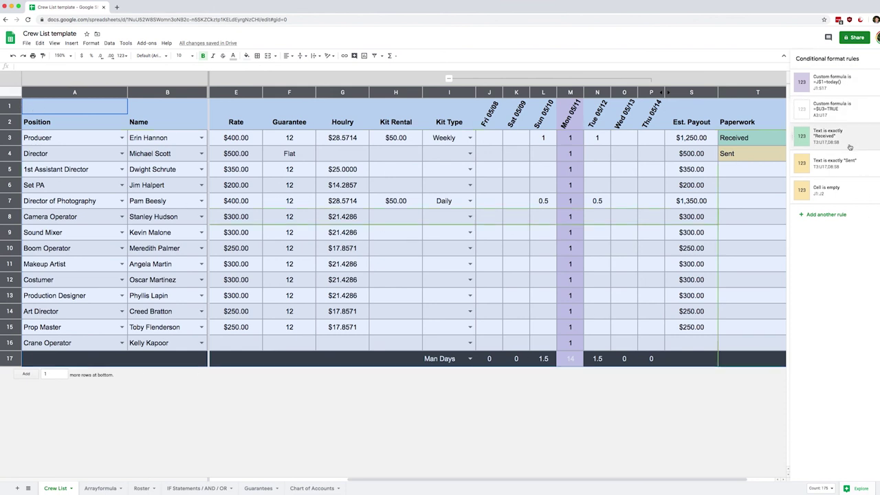
pyautogui.click(836, 82)
pyautogui.click(822, 110)
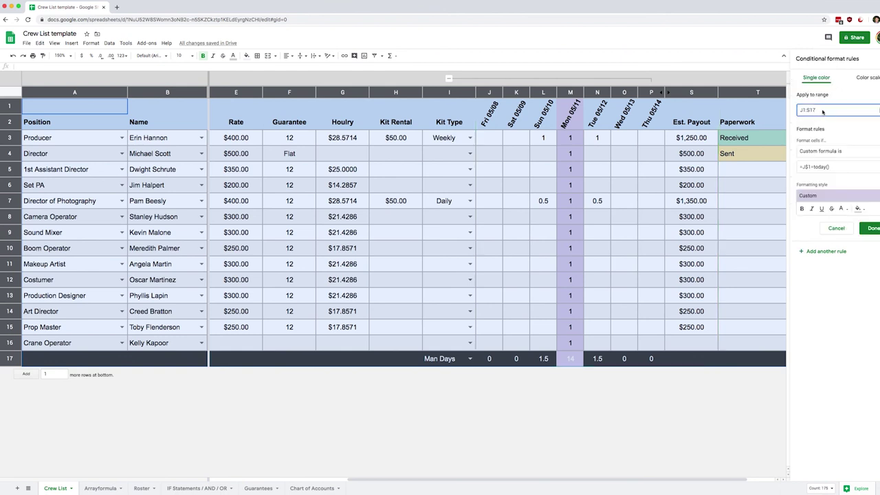
pyautogui.press('Return')
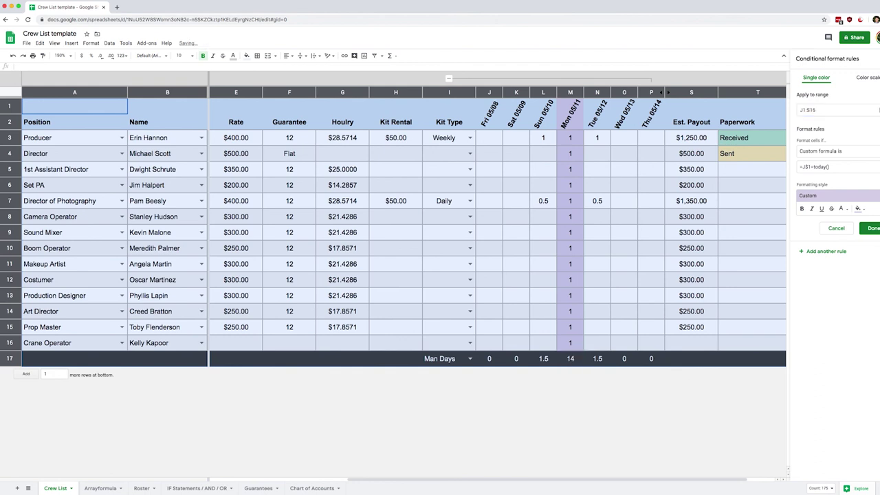
pyautogui.click(870, 227)
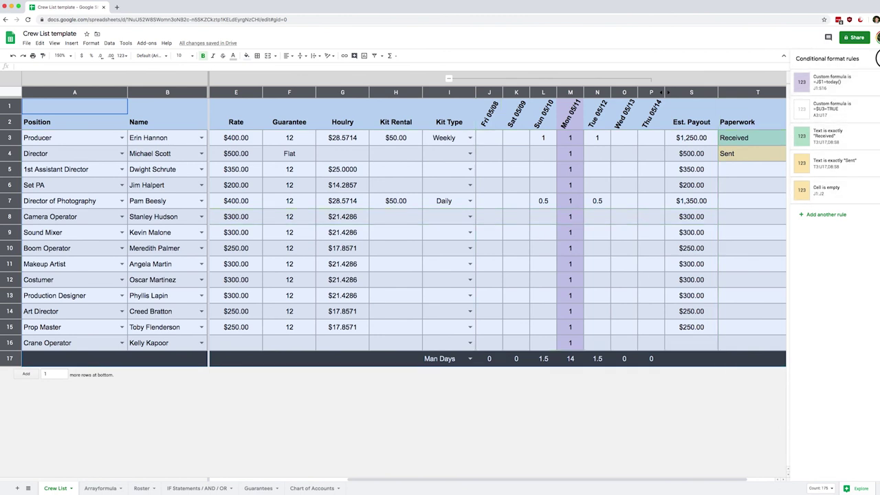
pyautogui.click(872, 59)
pyautogui.click(787, 358)
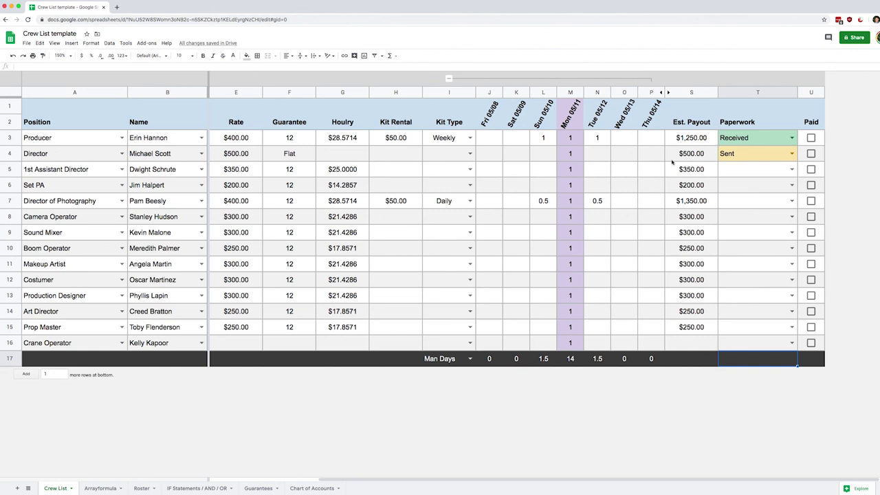
# Examine the ranges used in the Est. Payout array formula in S3, enlarging the formula bar to read it.
pyautogui.click(693, 138)
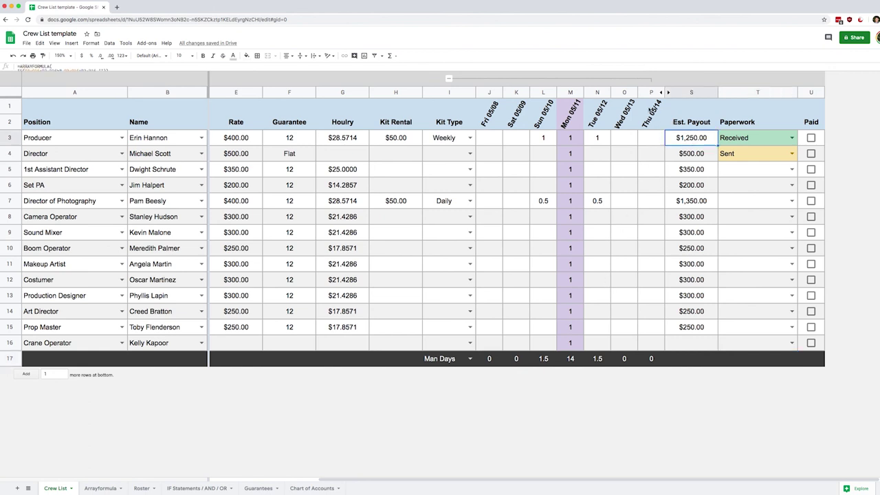
pyautogui.moveTo(660, 69); pyautogui.dragTo(660, 92)
pyautogui.click(88, 70)
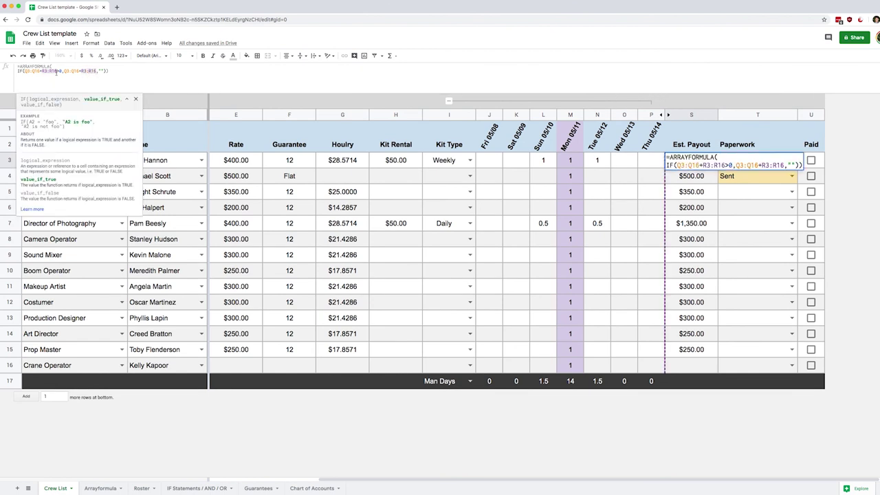
pyautogui.click(650, 160)
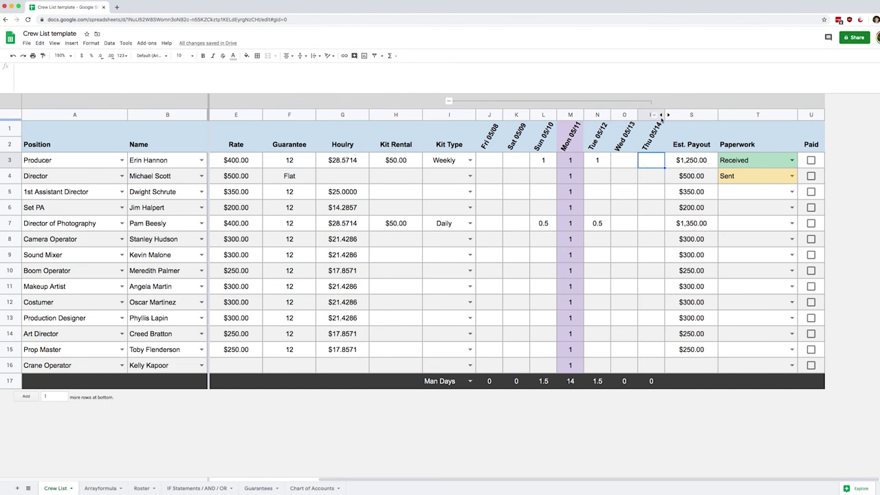
# Unhide columns Q and R to check the Est. Wages and Est. Kit Rental formulas, and hide both columns again.
pyautogui.click(664, 115)
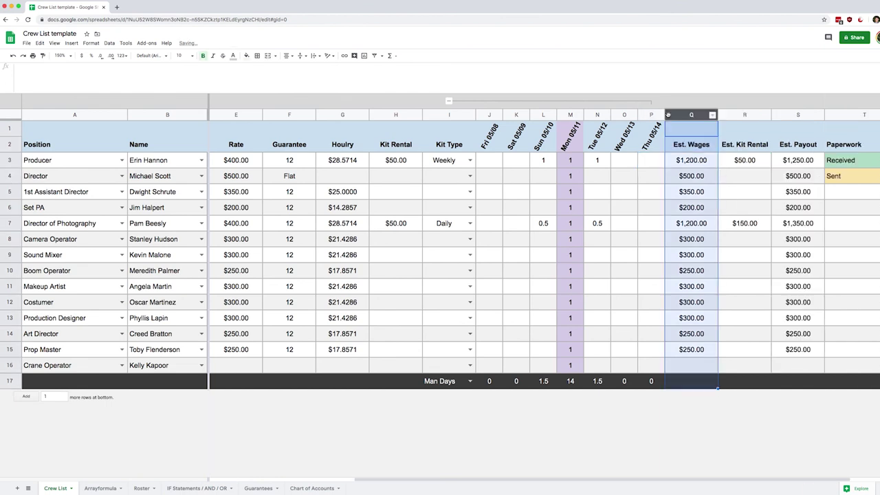
pyautogui.click(701, 161)
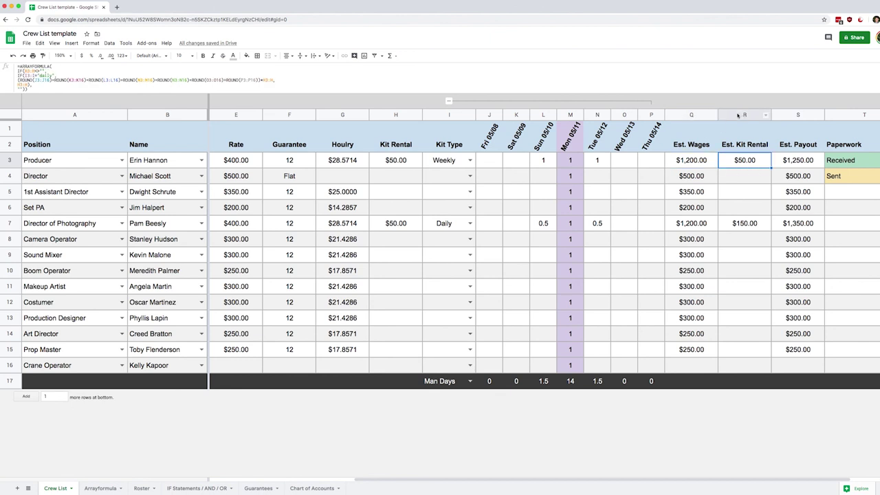
pyautogui.moveTo(730, 114); pyautogui.dragTo(695, 115)
pyautogui.rightClick(695, 116)
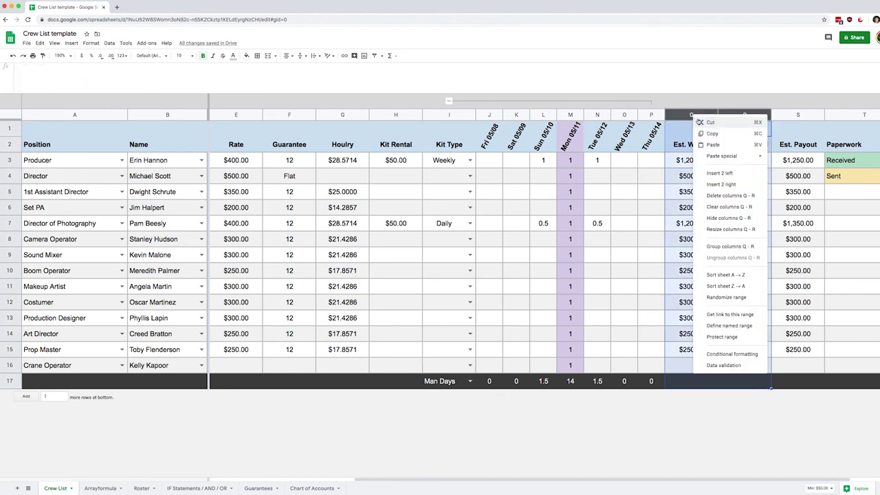
pyautogui.click(723, 218)
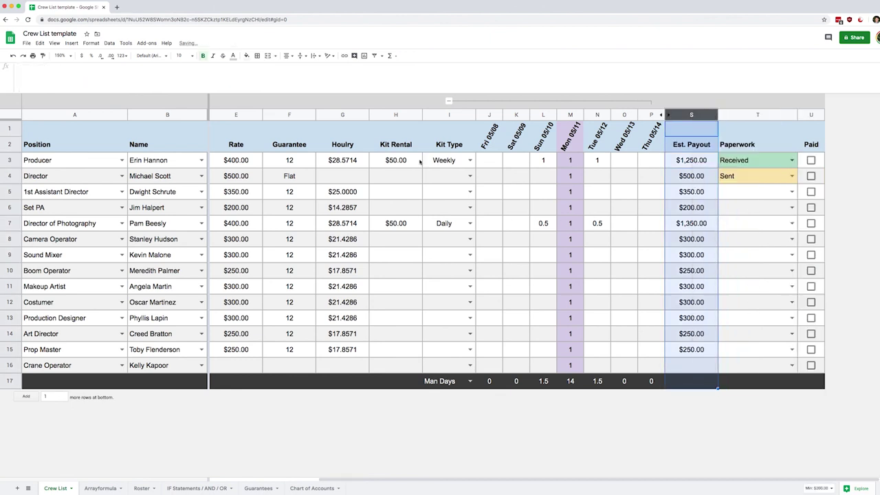
# Limit the ranges in the IF condition of G3's hourly rate formula to E3:E16 and F3:F16.
pyautogui.click(352, 161)
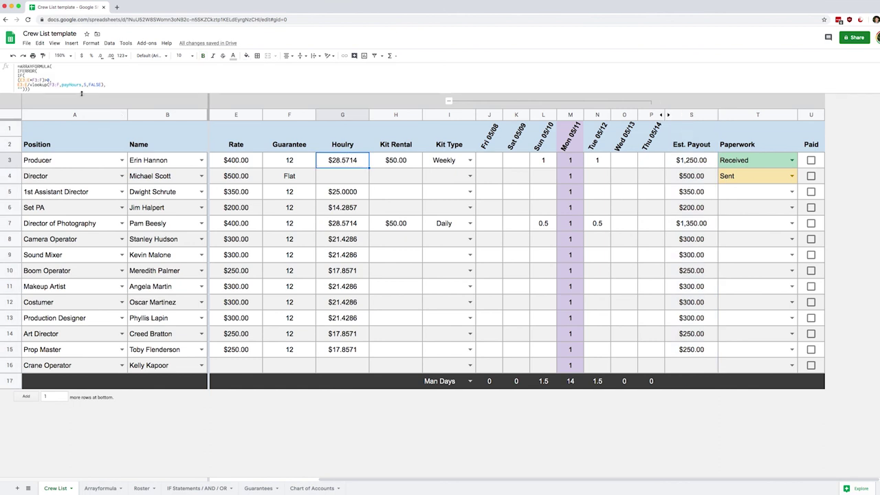
pyautogui.moveTo(81, 94); pyautogui.dragTo(78, 107)
pyautogui.click(31, 80)
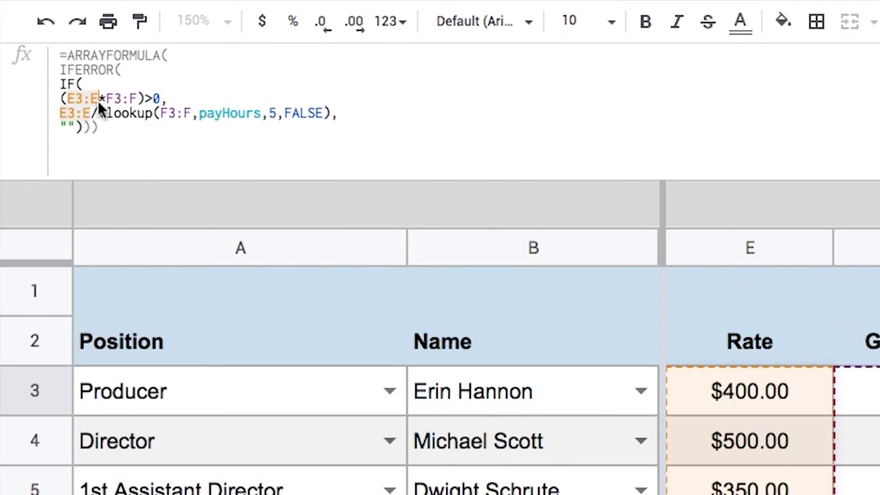
pyautogui.click(98, 101)
pyautogui.write('16')
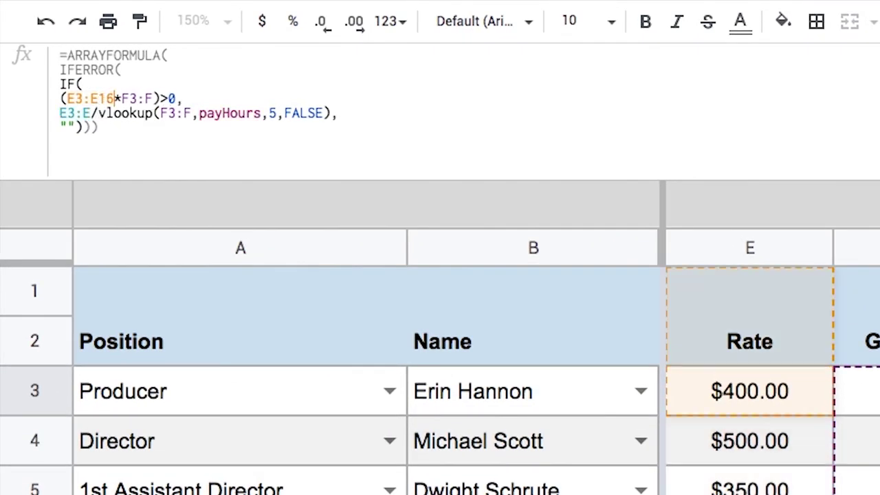
pyautogui.click(149, 98)
pyautogui.write('16')
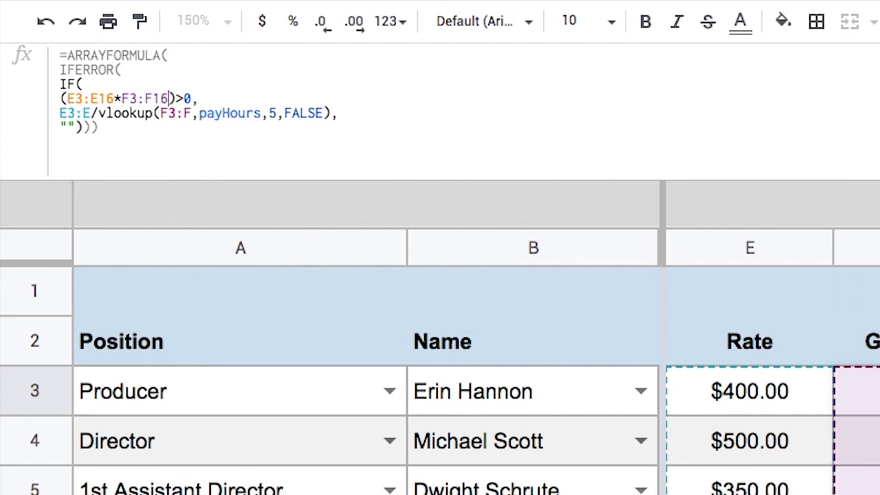
# Replace the open-ended ranges in G3's vlookup line with E3:E16 and F3:F16, and enter the formula.
pyautogui.doubleClick(88, 98)
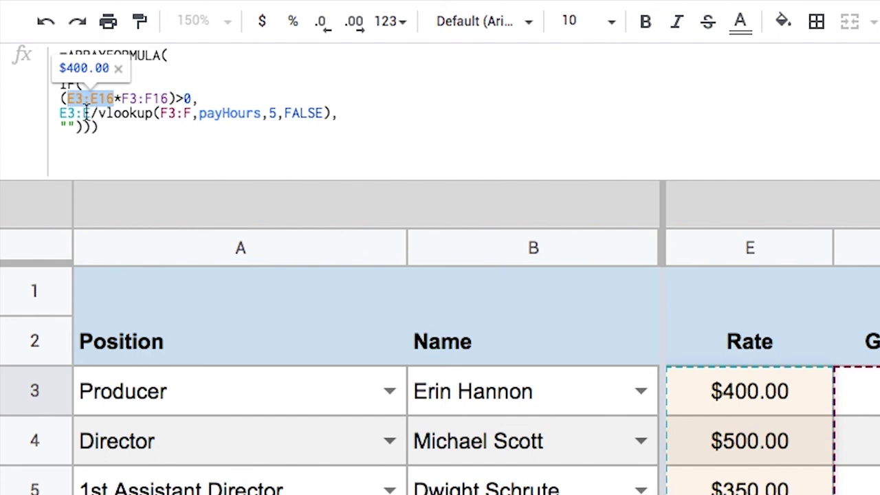
pyautogui.doubleClick(76, 113)
pyautogui.hotkey('ctrl', 'v')
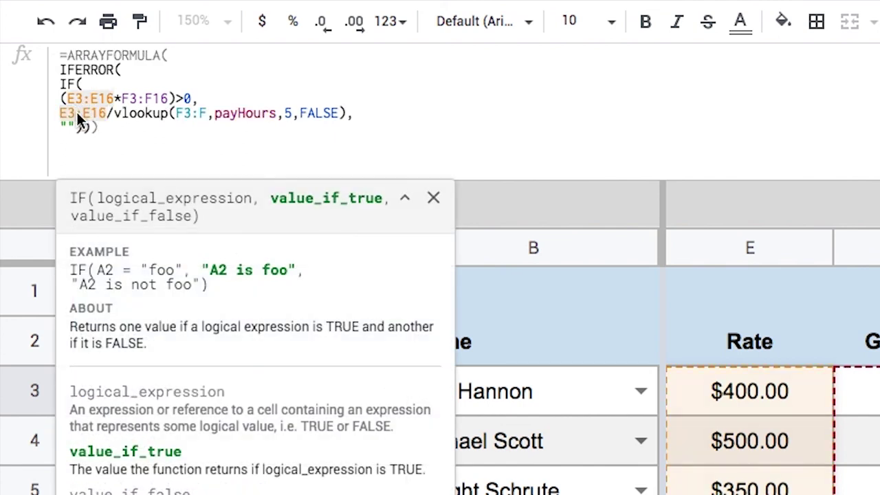
pyautogui.doubleClick(152, 99)
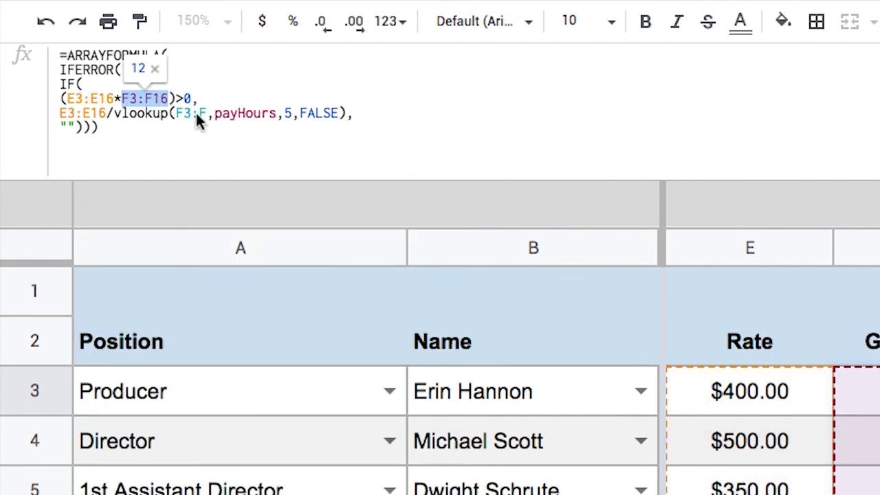
pyautogui.doubleClick(194, 114)
pyautogui.hotkey('ctrl', 'v')
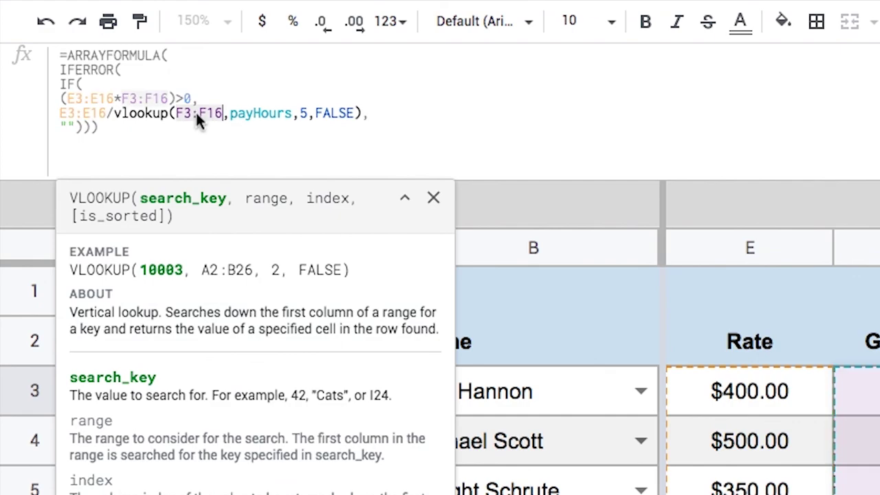
pyautogui.press('Return')
pyautogui.press('Return')
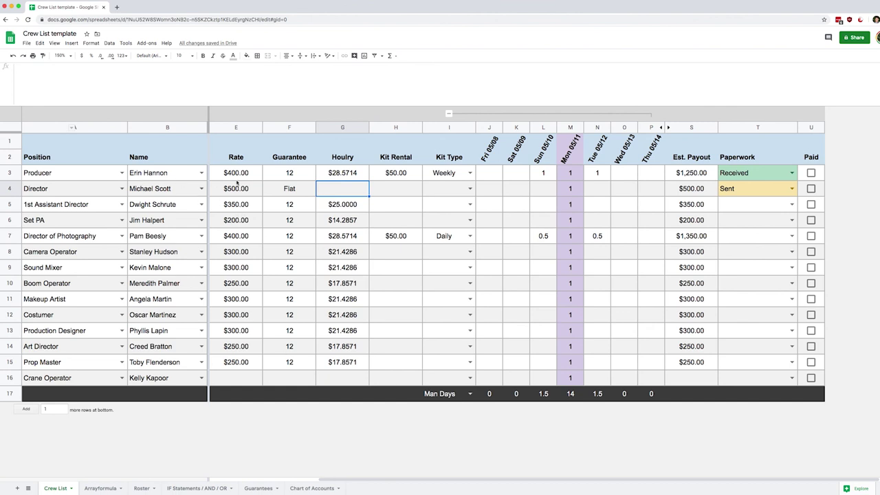
# Enter the title "Show Name" in cell A1 above the Position header.
pyautogui.click(61, 174)
pyautogui.click(61, 146)
pyautogui.write('Shown')
pyautogui.press('BackSpace')
pyautogui.write('Name')
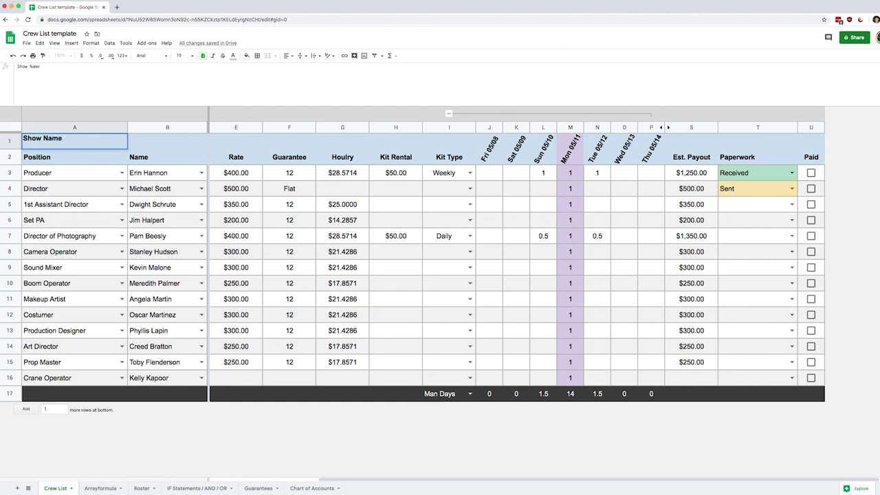
pyautogui.press('Tab')
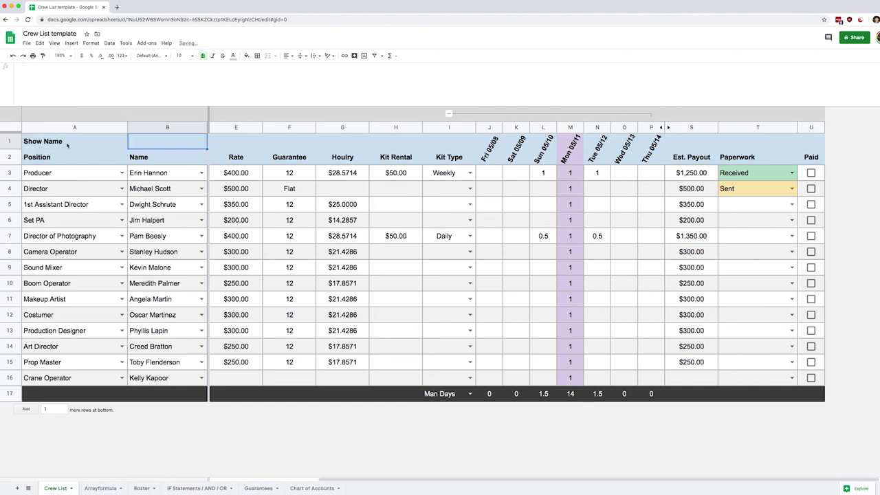
# Hide the Chart of Accounts and Roster sheets, and return to the Crew List sheet.
pyautogui.rightClick(310, 487)
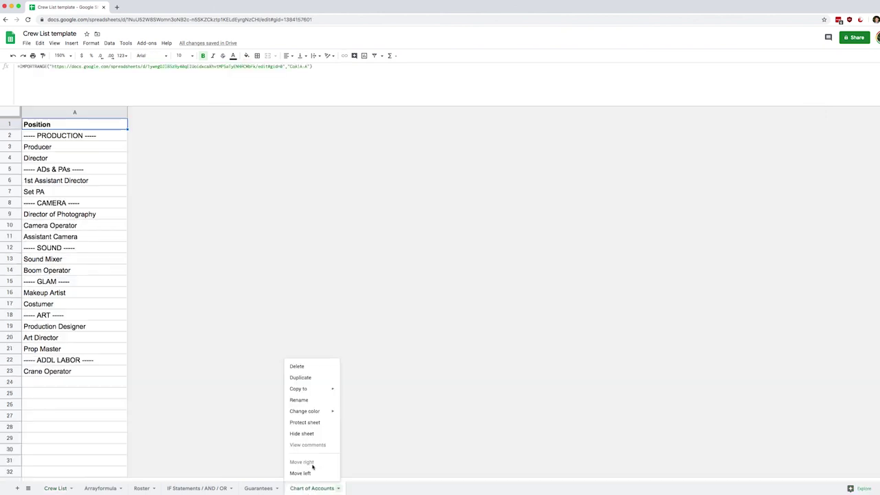
pyautogui.click(306, 434)
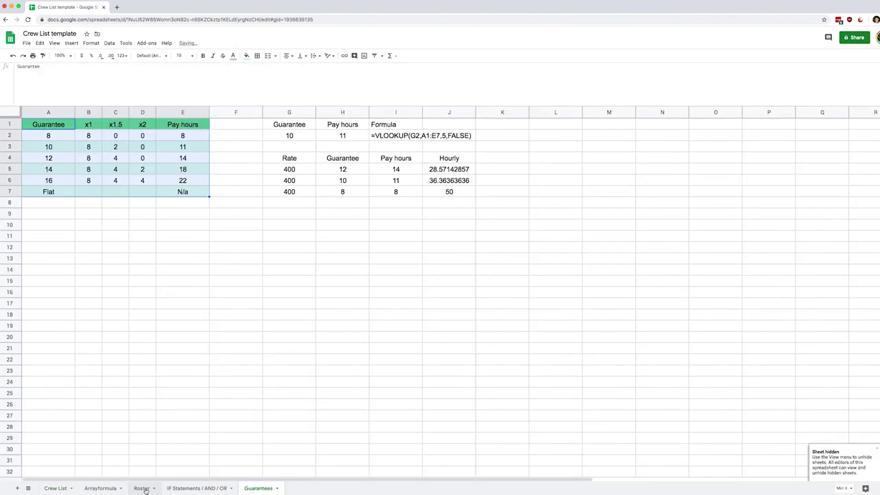
pyautogui.rightClick(144, 487)
pyautogui.click(150, 434)
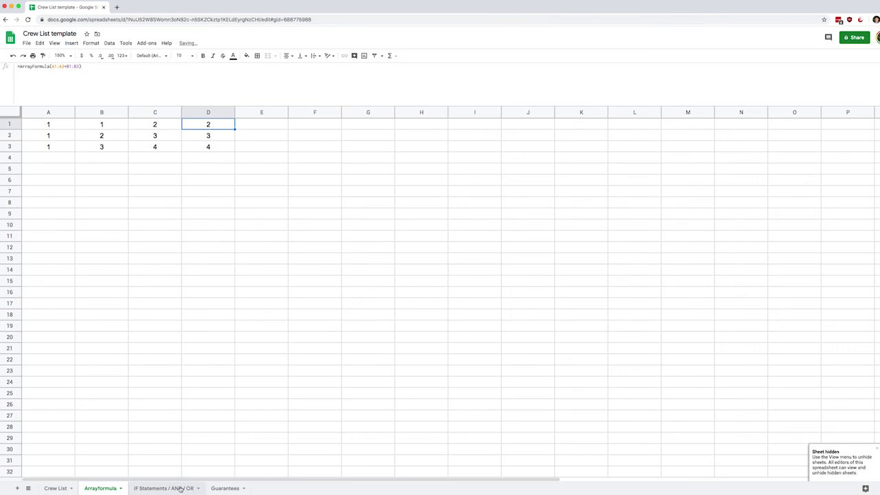
pyautogui.click(54, 487)
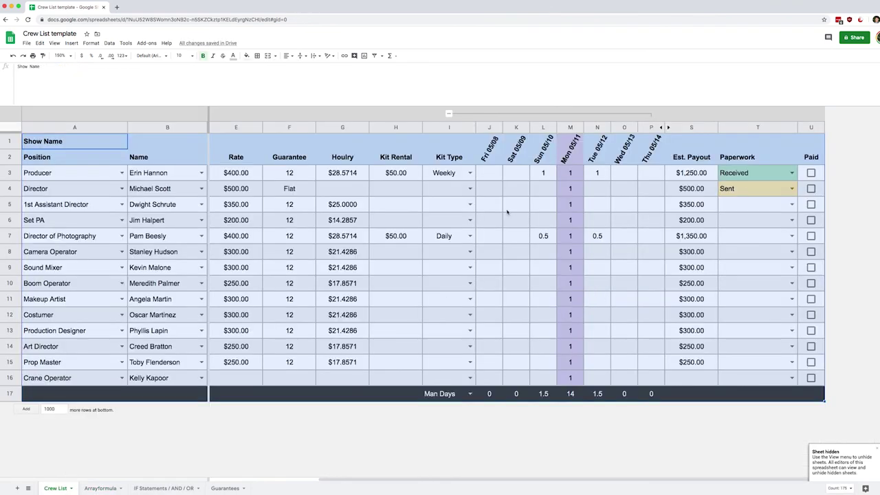
pyautogui.click(495, 190)
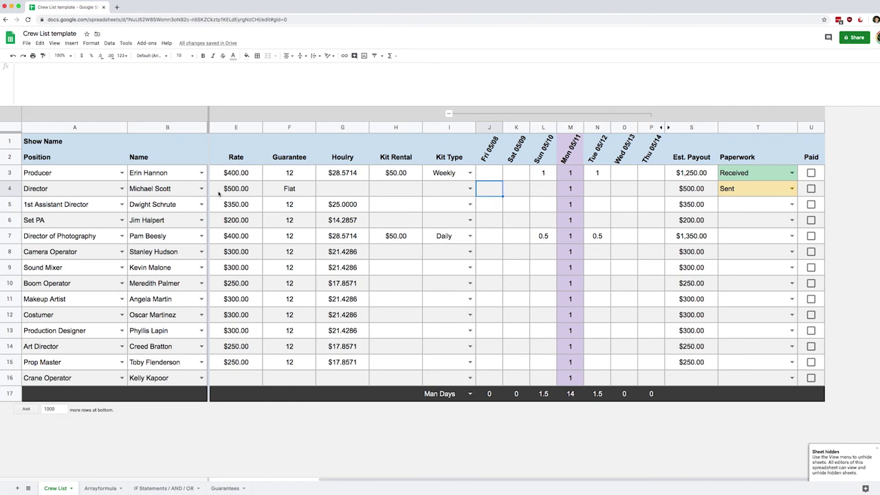
# Review the Producer row's Position dropdown options, Name entry and Phone lookup formula with all columns in view.
pyautogui.hotkey('ctrl', '-')
pyautogui.hotkey('ctrl', '-')
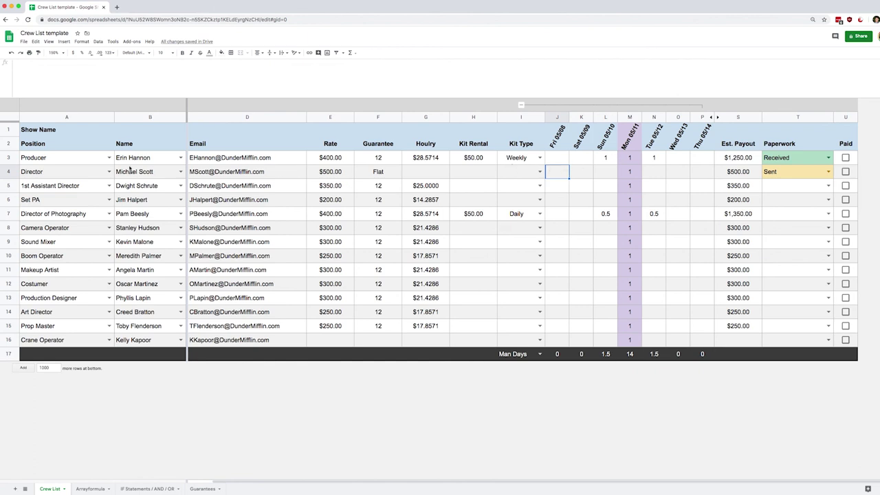
pyautogui.click(108, 157)
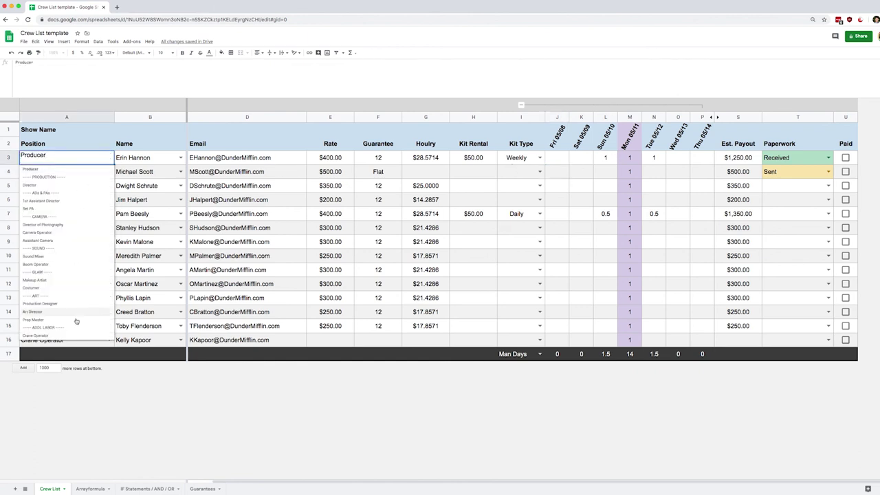
pyautogui.click(148, 158)
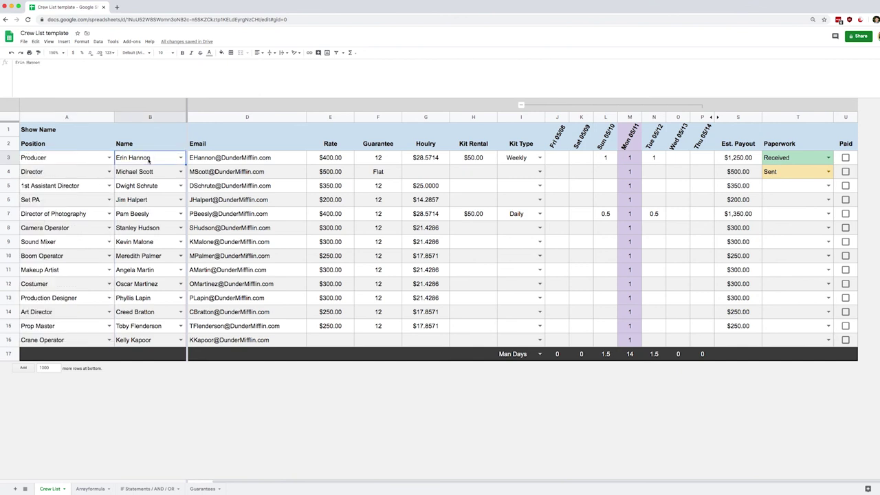
pyautogui.press('Return')
pyautogui.press('Return')
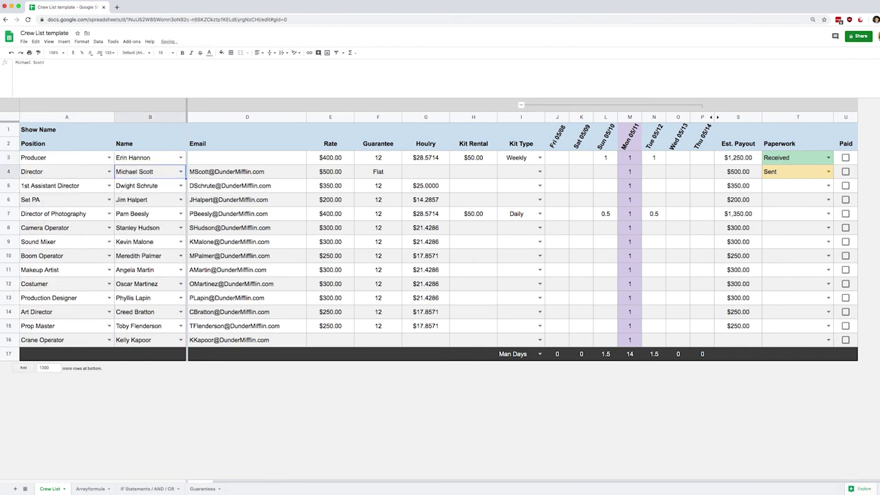
pyautogui.press('Up')
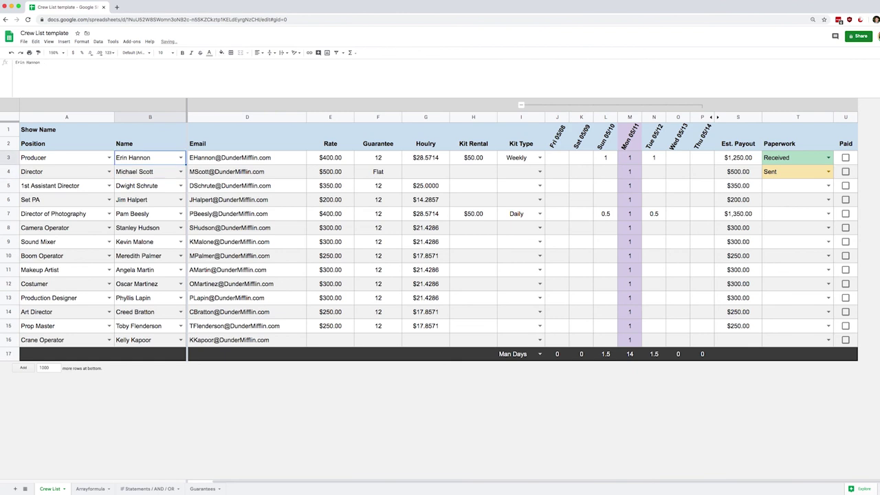
pyautogui.hotkey('ctrl', 'shift', '0')
pyautogui.hotkey('ctrl', '-')
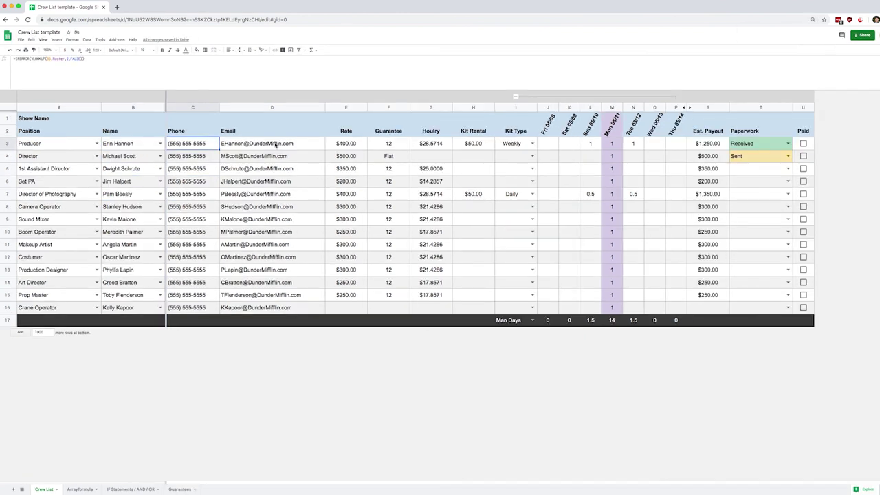
# Review the Producer row's Rate, Guarantee, hourly rate formula, Kit Rental and Kit Type cells.
pyautogui.click(347, 144)
pyautogui.click(392, 144)
pyautogui.click(433, 145)
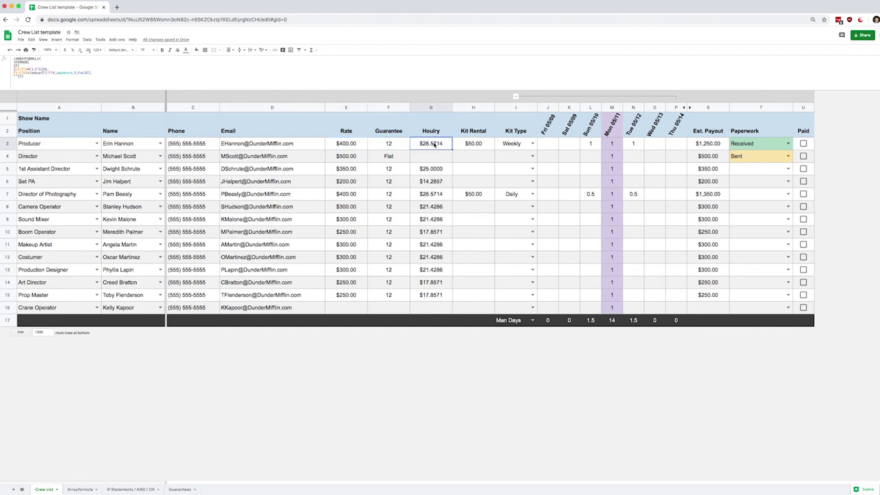
pyautogui.click(481, 145)
pyautogui.click(517, 144)
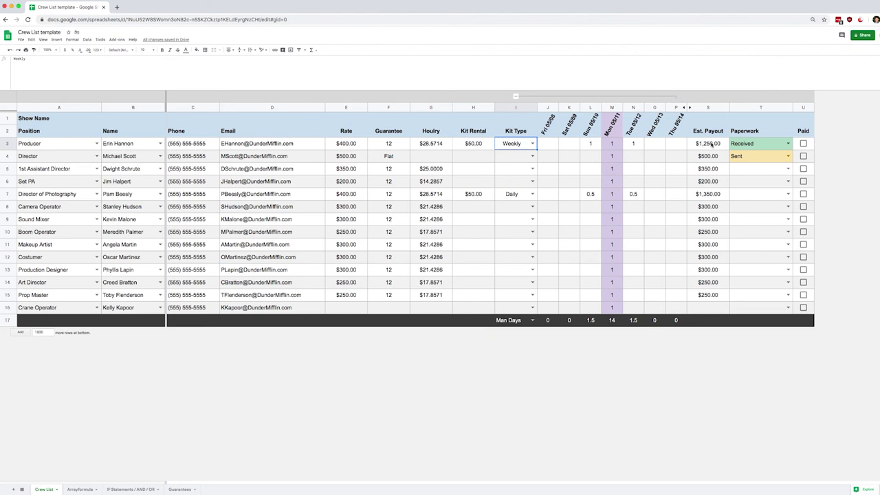
# Try the Sent option in the Producer's Paperwork dropdown, and undo the change.
pyautogui.click(789, 143)
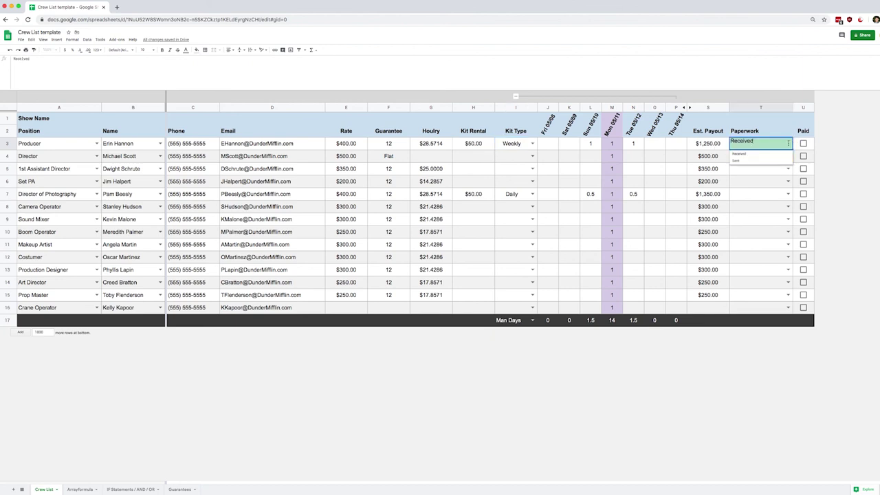
pyautogui.click(760, 161)
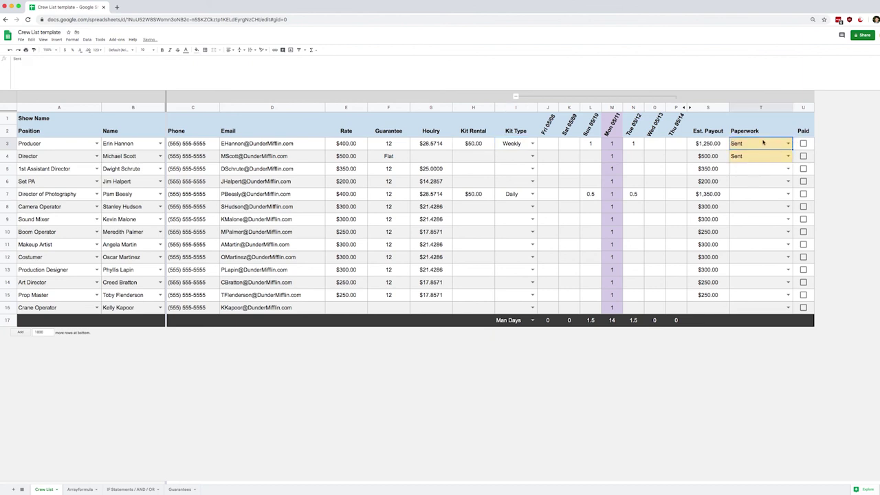
pyautogui.hotkey('ctrl', 'z')
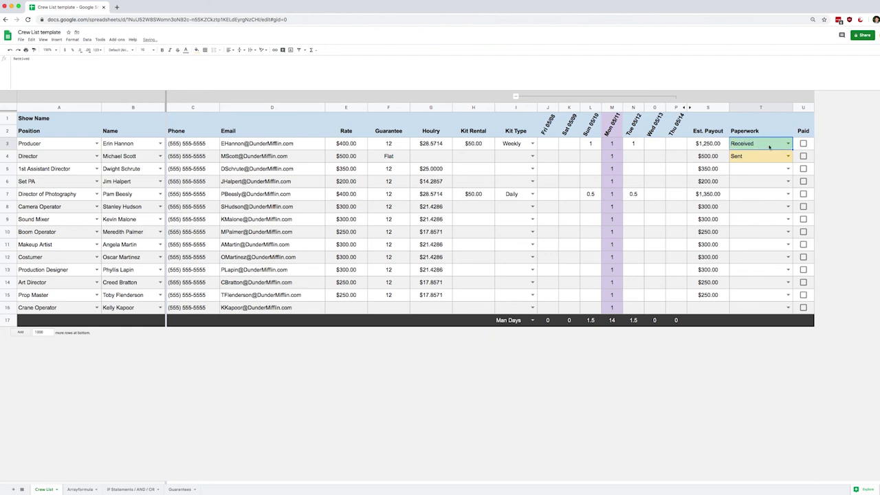
# Test the Paid checkboxes in rows 3 to 5 by checking them and clearing them again.
pyautogui.click(803, 143)
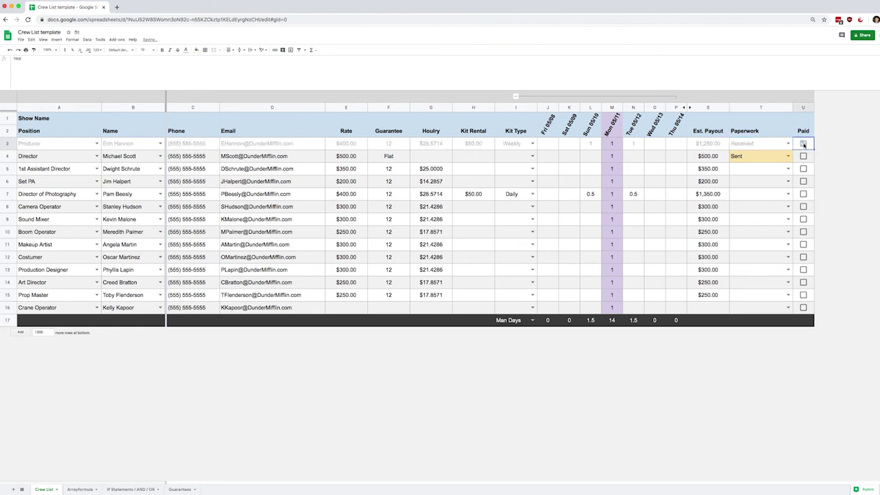
pyautogui.click(802, 156)
pyautogui.click(803, 169)
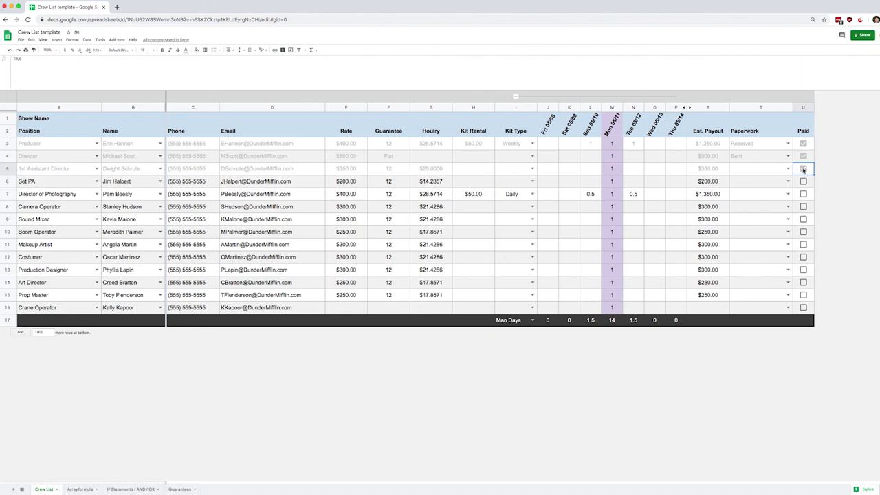
pyautogui.click(803, 168)
pyautogui.click(803, 156)
pyautogui.click(804, 143)
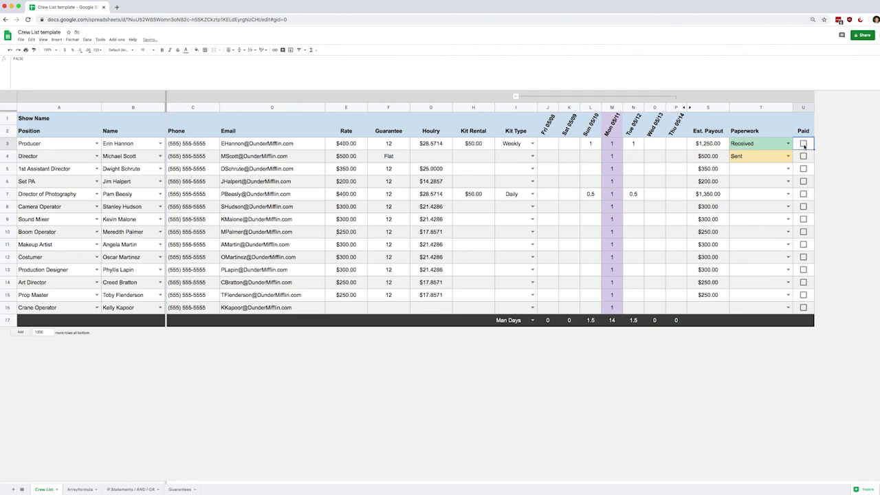